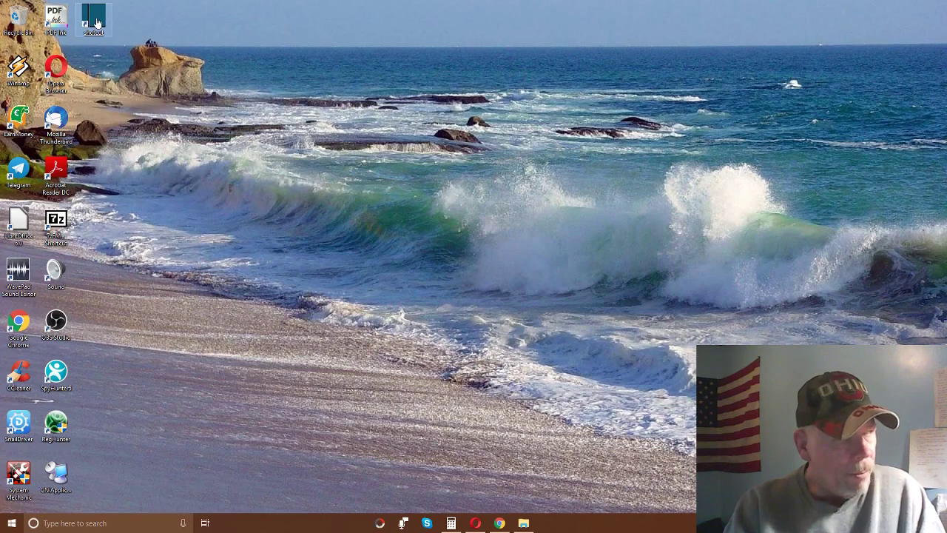
Step: Launch Shotcut from the desktop and close the File Explorer window
{"action": "double_click", "coordinate": [96, 23]}
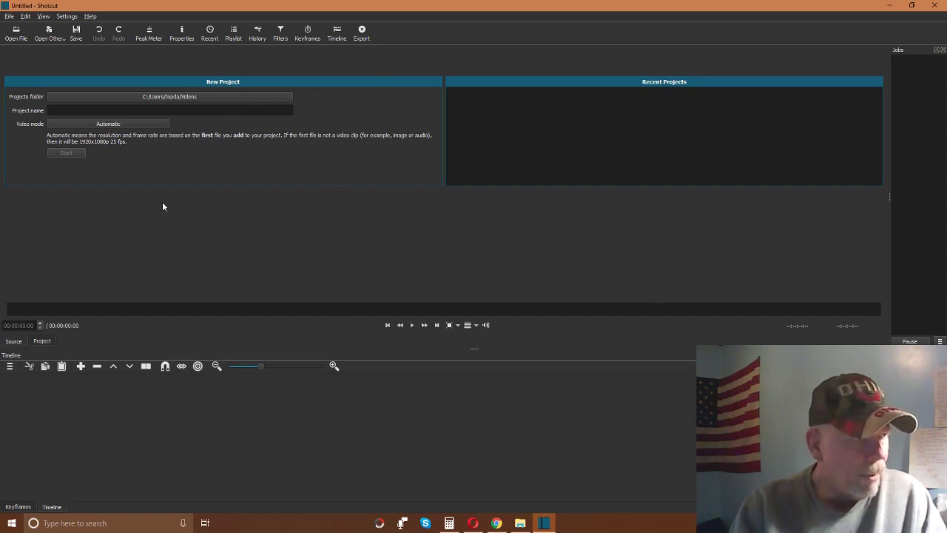
{"action": "right_click", "coordinate": [520, 522]}
{"action": "left_click", "coordinate": [498, 525]}
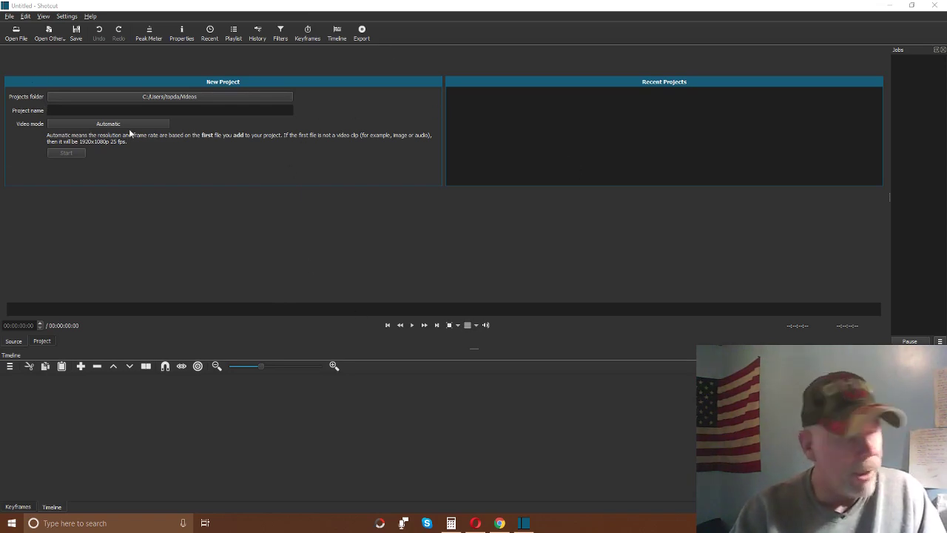
{"action": "left_click", "coordinate": [16, 33]}
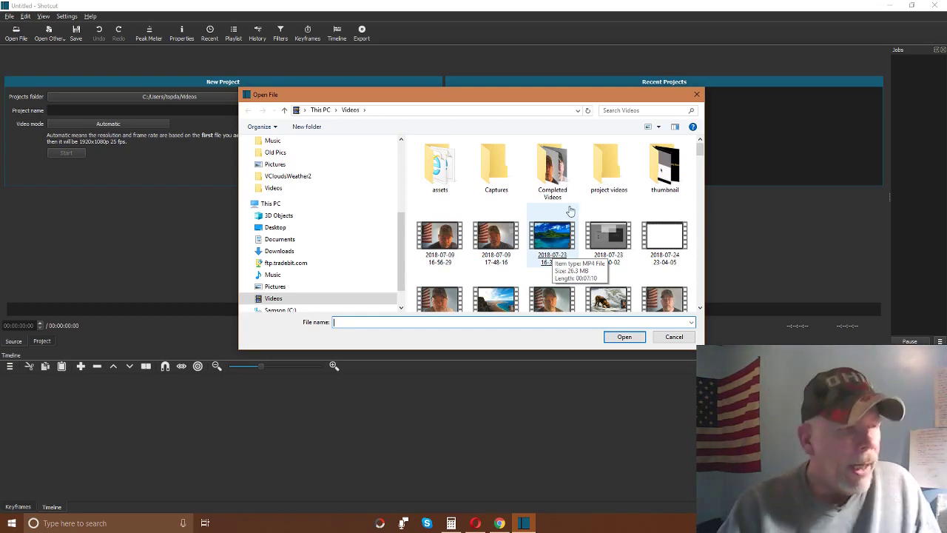
{"action": "scroll", "coordinate": [570, 213], "scroll_direction": "down", "scroll_amount": 2}
{"action": "scroll", "coordinate": [570, 213], "scroll_direction": "down", "scroll_amount": 6}
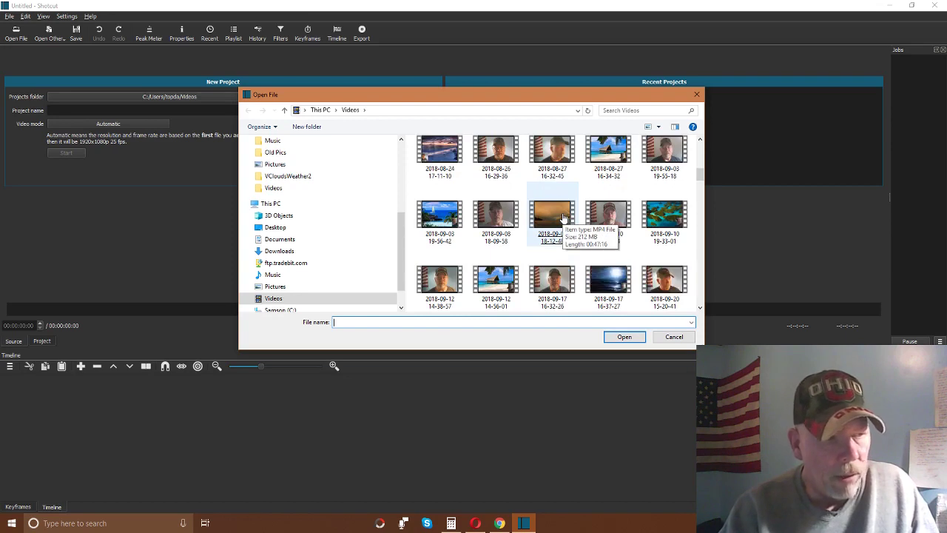
{"action": "scroll", "coordinate": [562, 216], "scroll_direction": "down", "scroll_amount": 1}
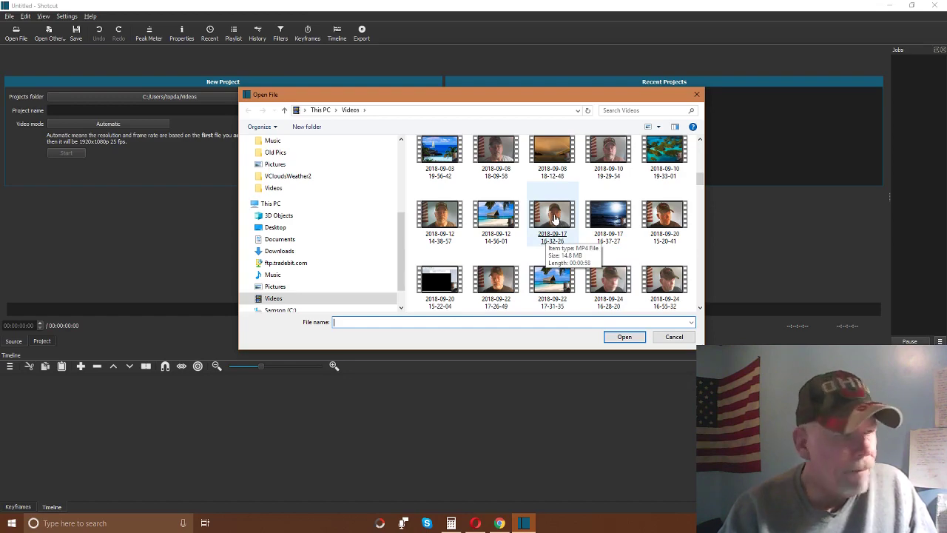
{"action": "double_click", "coordinate": [554, 218]}
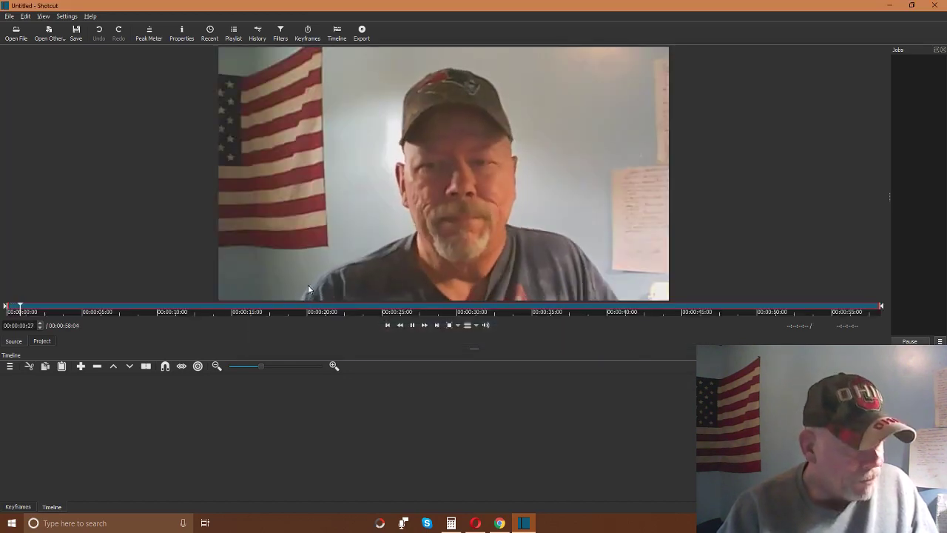
{"action": "left_click", "coordinate": [413, 325]}
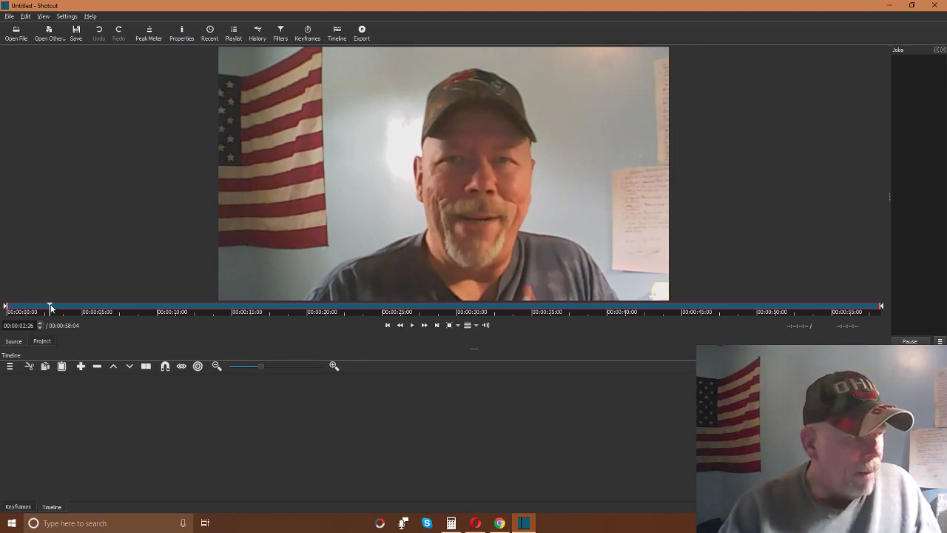
{"action": "left_click_drag", "start_coordinate": [51, 307], "coordinate": [6, 307]}
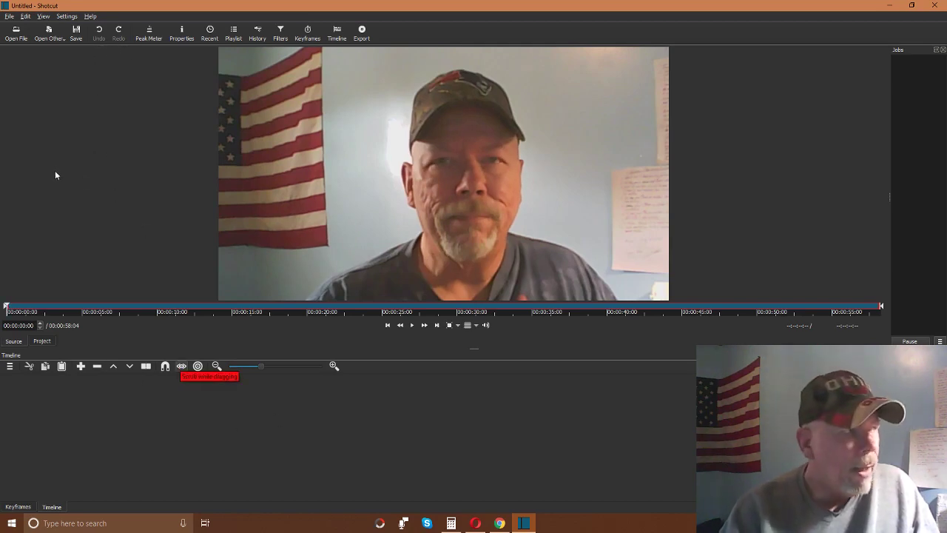
{"action": "left_click", "coordinate": [16, 33]}
{"action": "scroll", "coordinate": [589, 262], "scroll_direction": "down", "scroll_amount": 2}
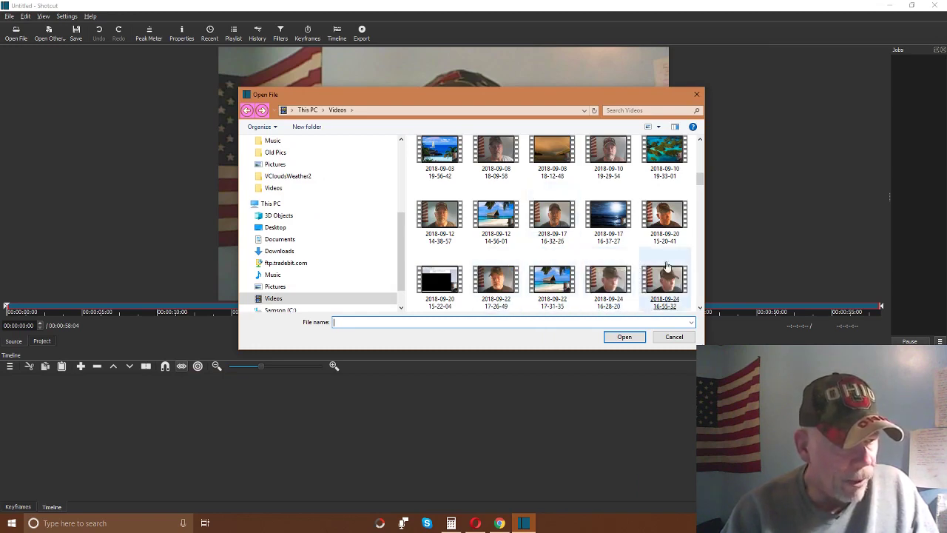
{"action": "left_click", "coordinate": [678, 340]}
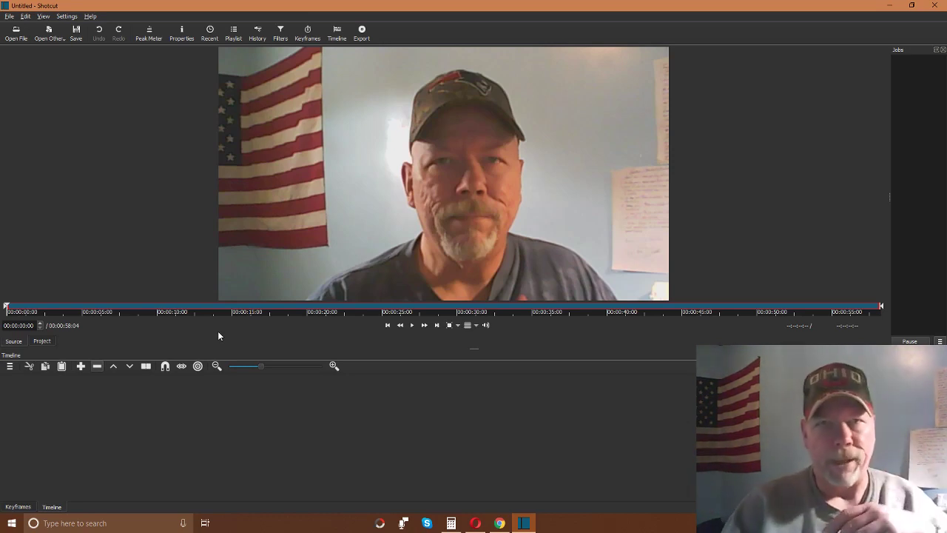
Step: Append the opened video to the timeline and return the playhead to the beginning
{"action": "left_click", "coordinate": [81, 368]}
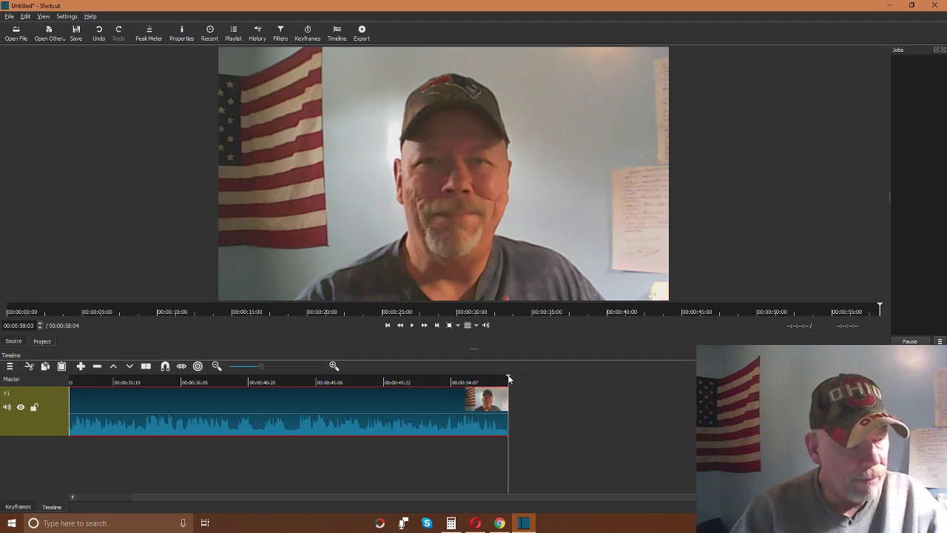
{"action": "left_click_drag", "start_coordinate": [508, 379], "coordinate": [355, 381]}
{"action": "left_click_drag", "start_coordinate": [213, 382], "coordinate": [70, 380]}
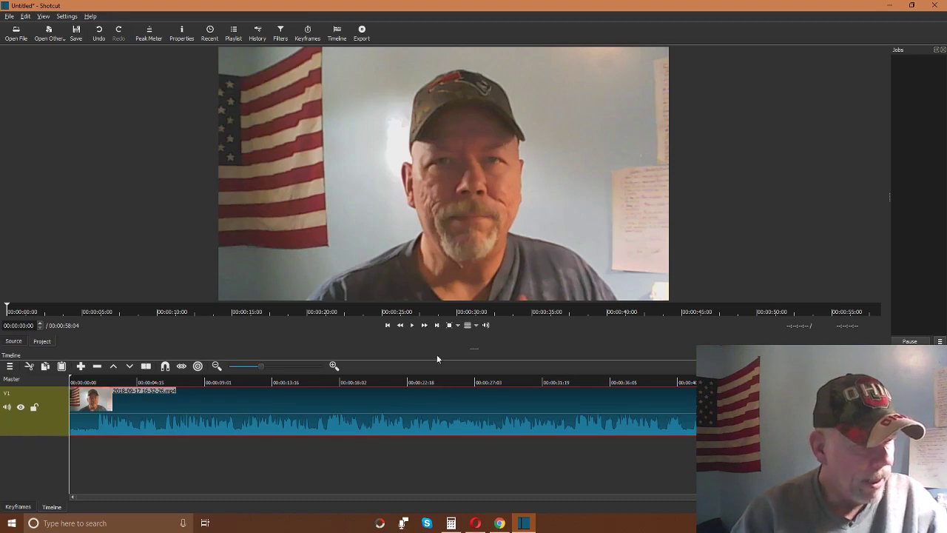
Step: Play the first seconds of the timeline clip to find where speech starts, and return to the beginning
{"action": "left_click", "coordinate": [412, 325]}
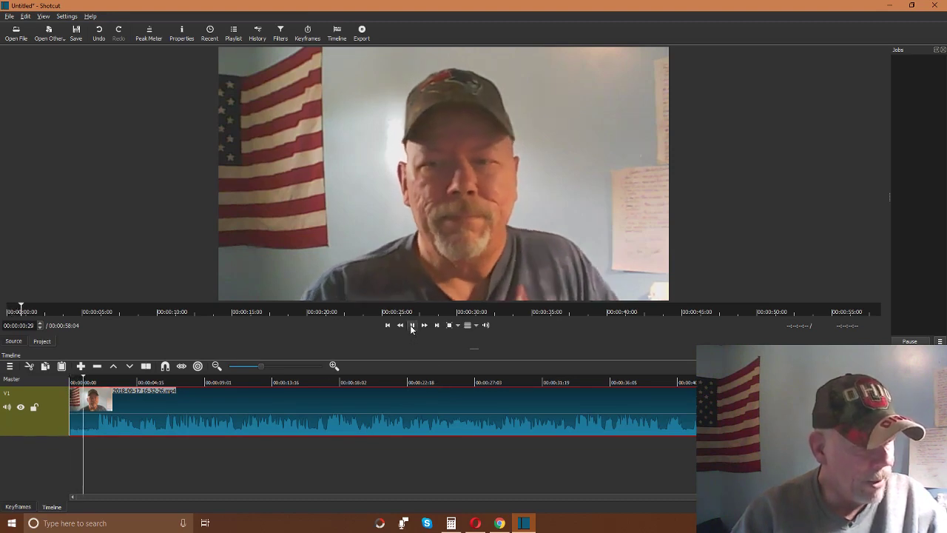
{"action": "left_click", "coordinate": [412, 325]}
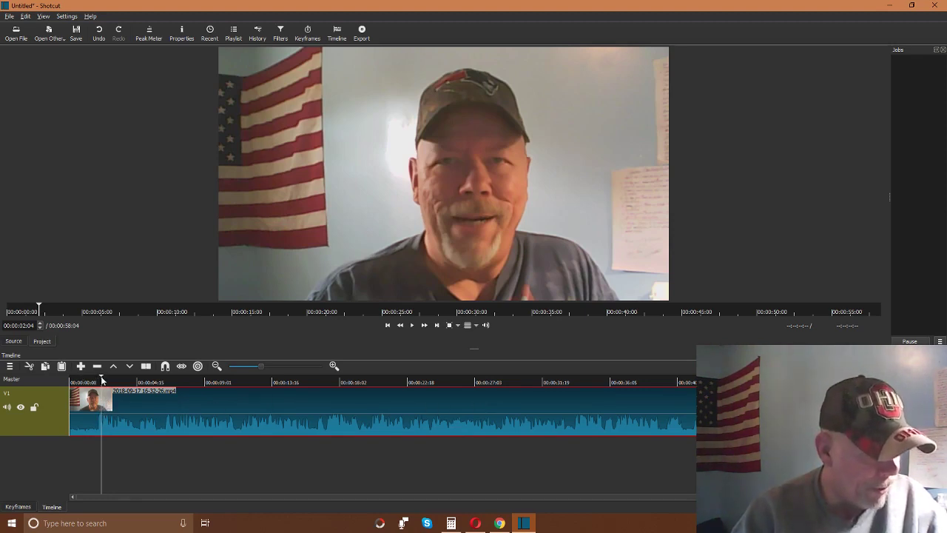
{"action": "left_click_drag", "start_coordinate": [102, 379], "coordinate": [70, 378]}
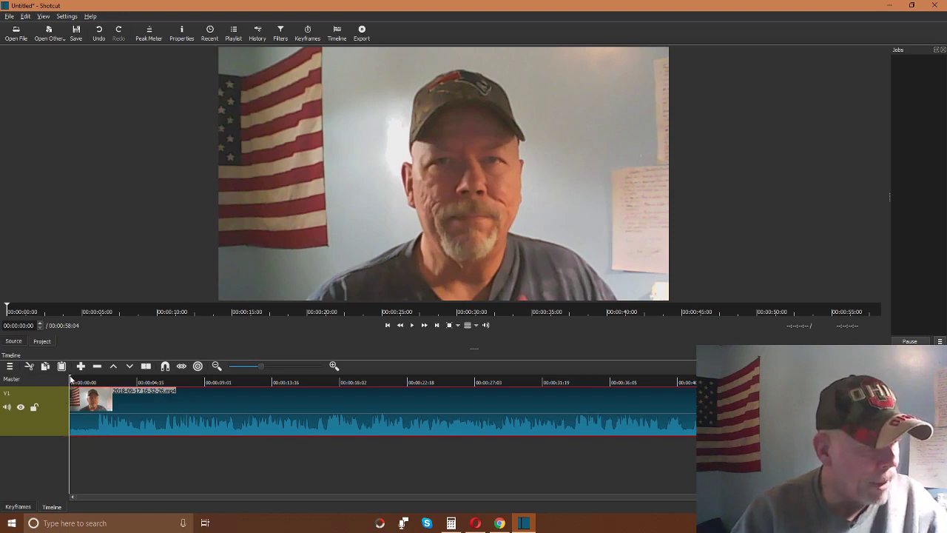
Step: Split the timeline clip at 00:00:01:24 and remove the short opening segment
{"action": "left_click_drag", "start_coordinate": [71, 380], "coordinate": [96, 383]}
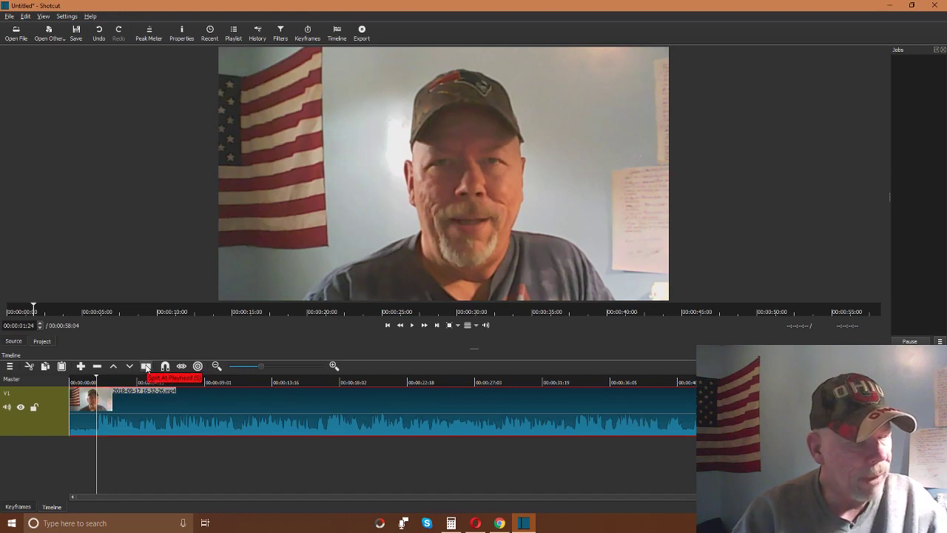
{"action": "left_click", "coordinate": [145, 368]}
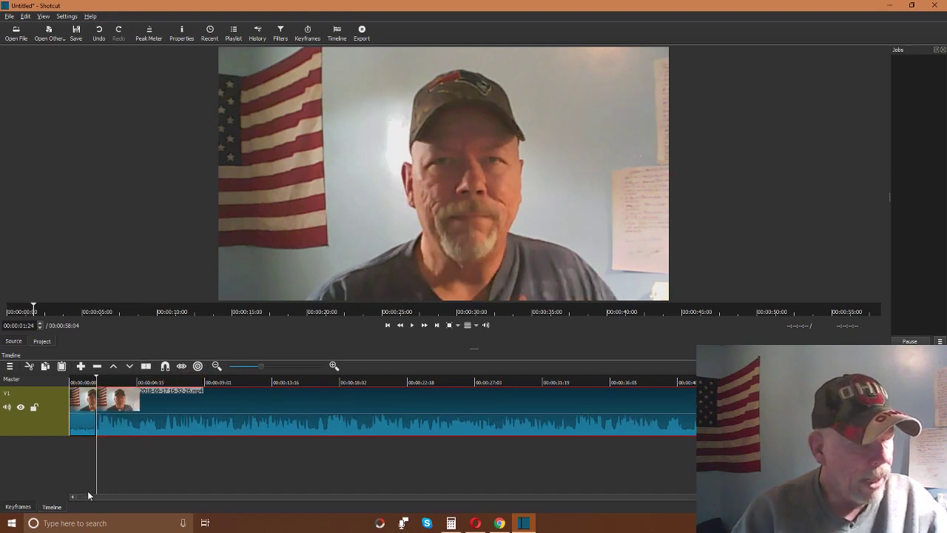
{"action": "right_click", "coordinate": [79, 406]}
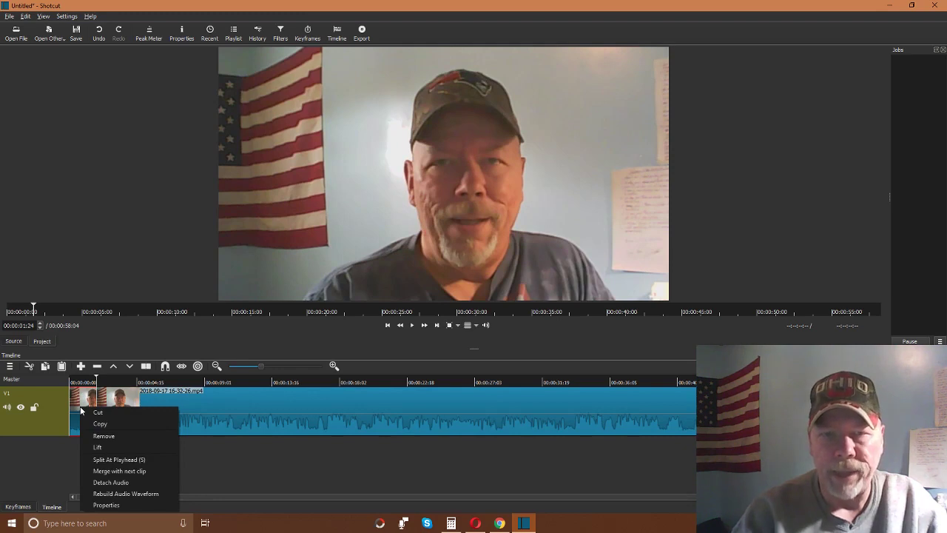
{"action": "left_click", "coordinate": [107, 438]}
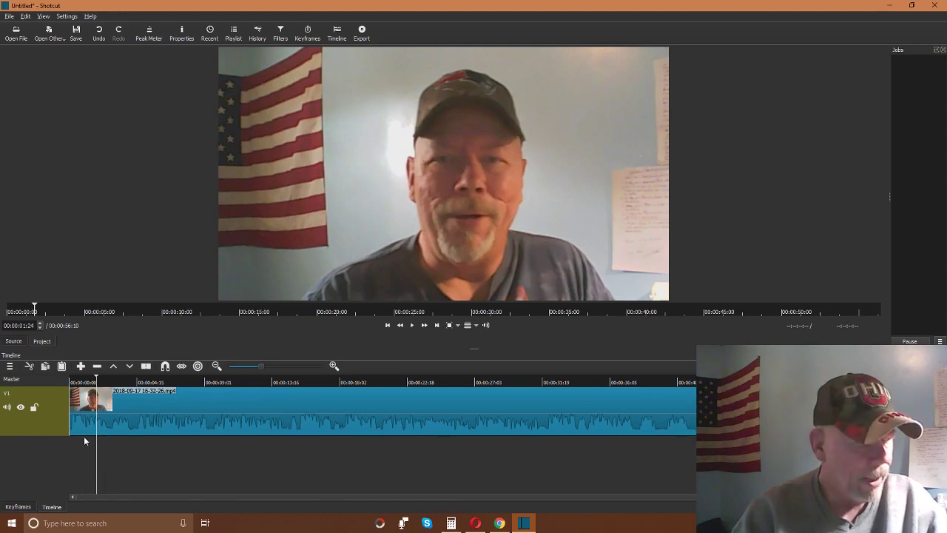
Step: Play the trimmed clip from its beginning to check the new opening
{"action": "left_click_drag", "start_coordinate": [96, 378], "coordinate": [69, 378]}
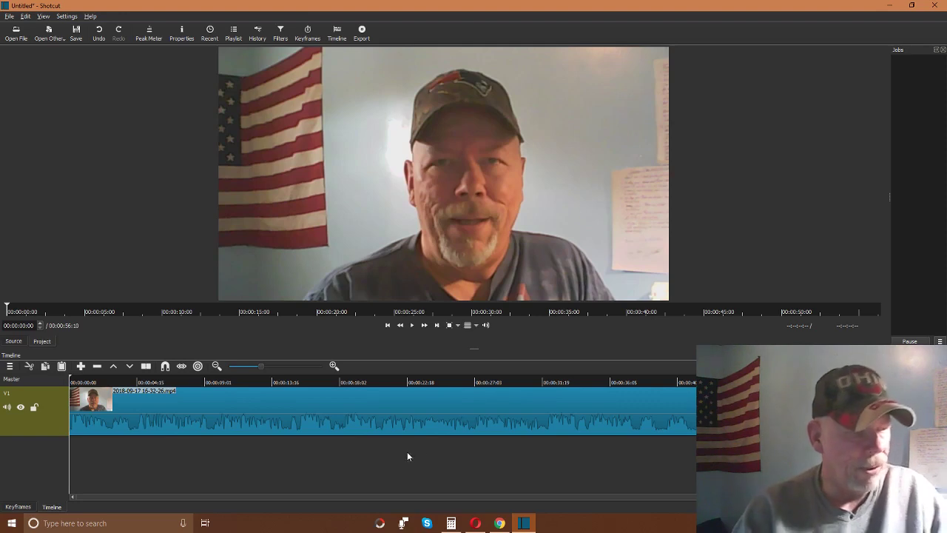
{"action": "left_click", "coordinate": [413, 325]}
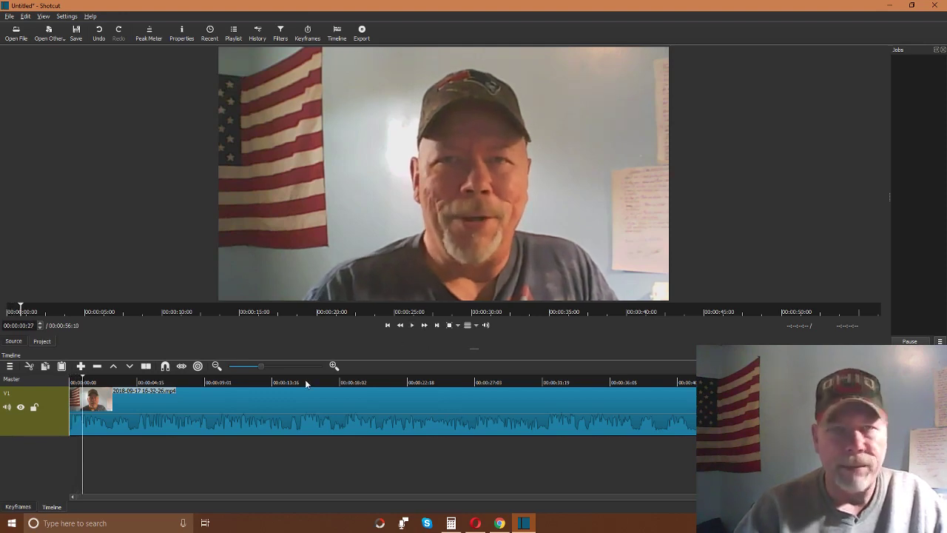
Step: Try muting track V1, play a few seconds without sound, return to the beginning and unmute the track
{"action": "left_click", "coordinate": [6, 407]}
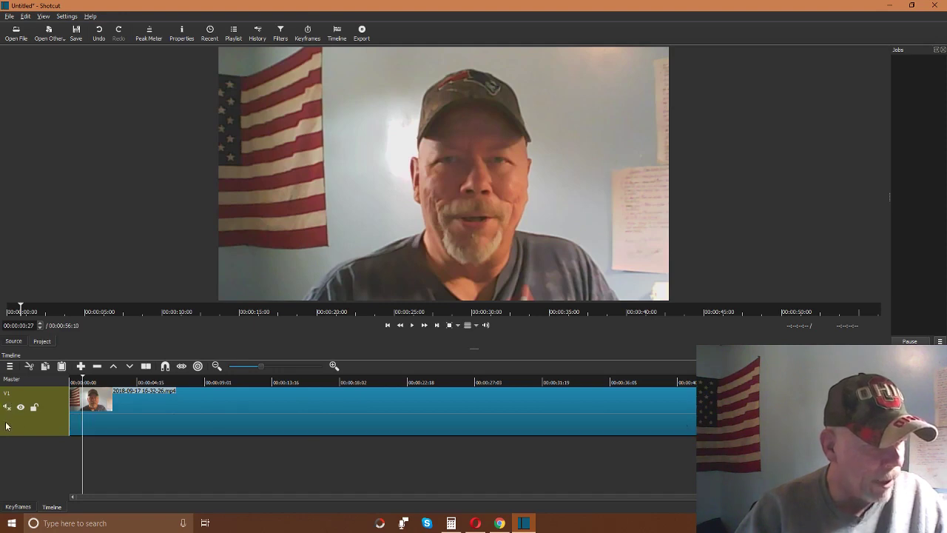
{"action": "left_click", "coordinate": [7, 407]}
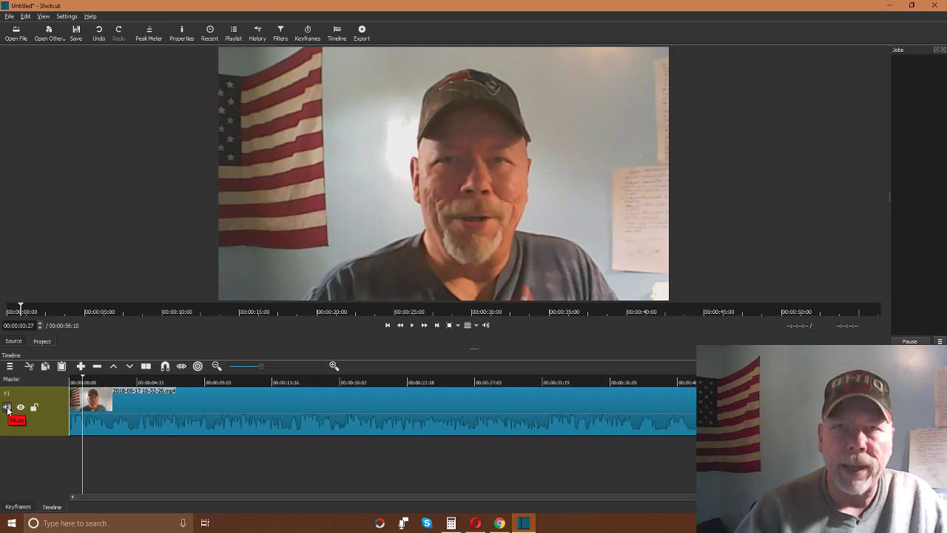
{"action": "left_click", "coordinate": [7, 407]}
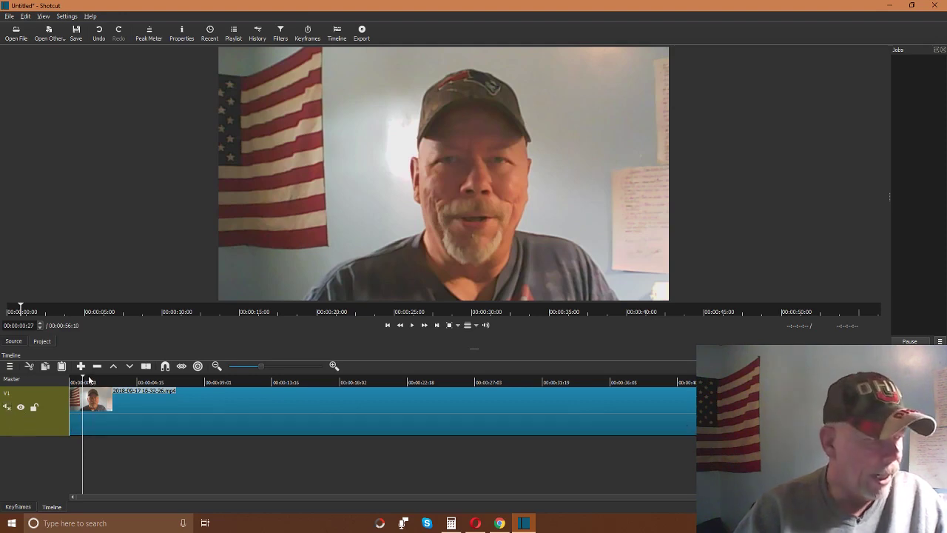
{"action": "left_click", "coordinate": [412, 326]}
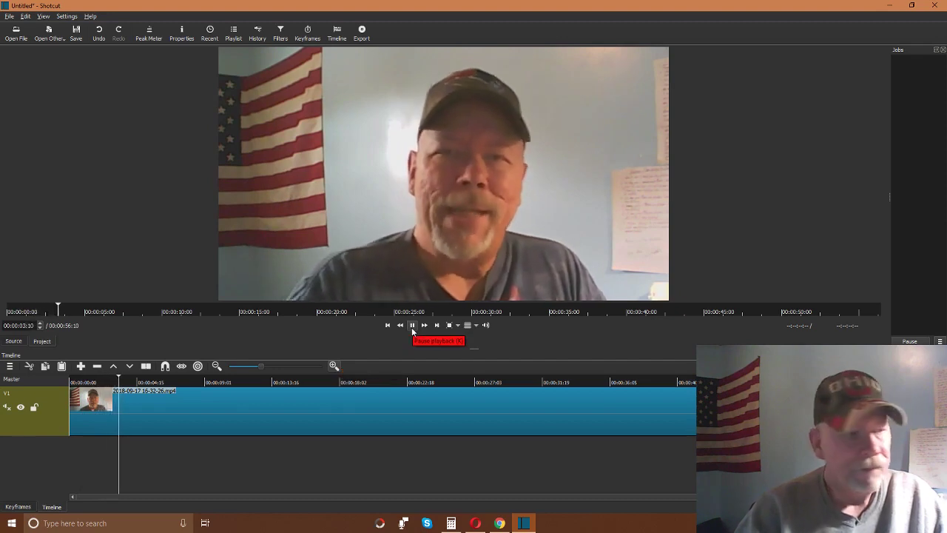
{"action": "left_click", "coordinate": [411, 326]}
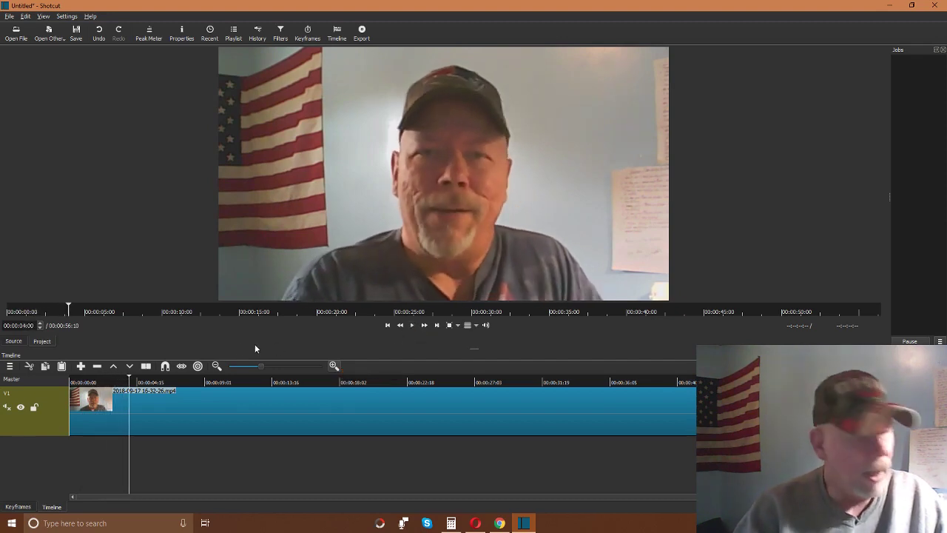
{"action": "left_click_drag", "start_coordinate": [129, 379], "coordinate": [70, 380]}
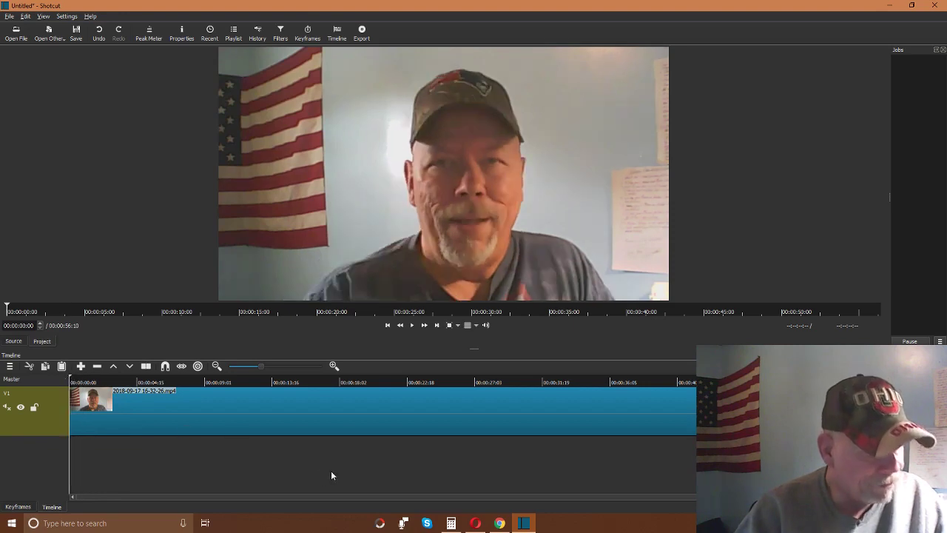
{"action": "left_click", "coordinate": [5, 407]}
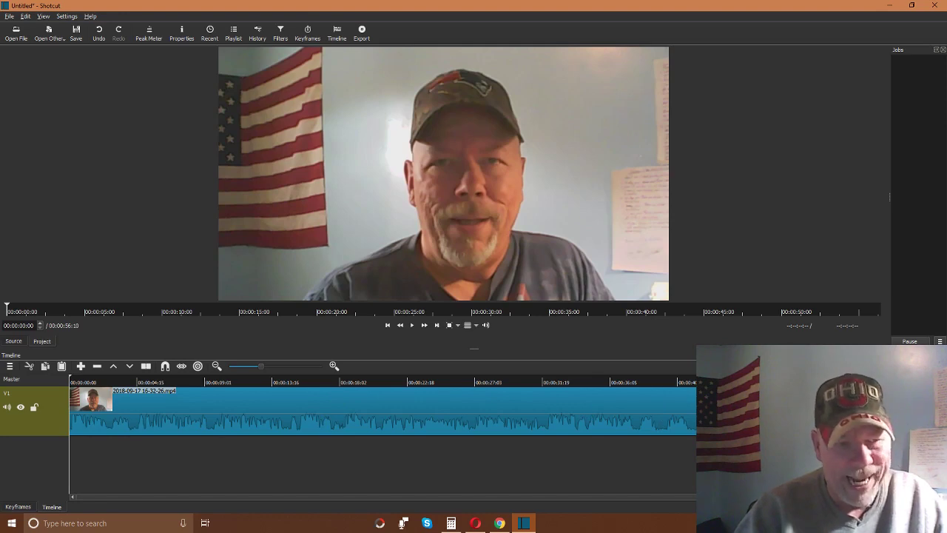
Step: Move the playhead to the very end of the clip on track V1
{"action": "left_click", "coordinate": [858, 381]}
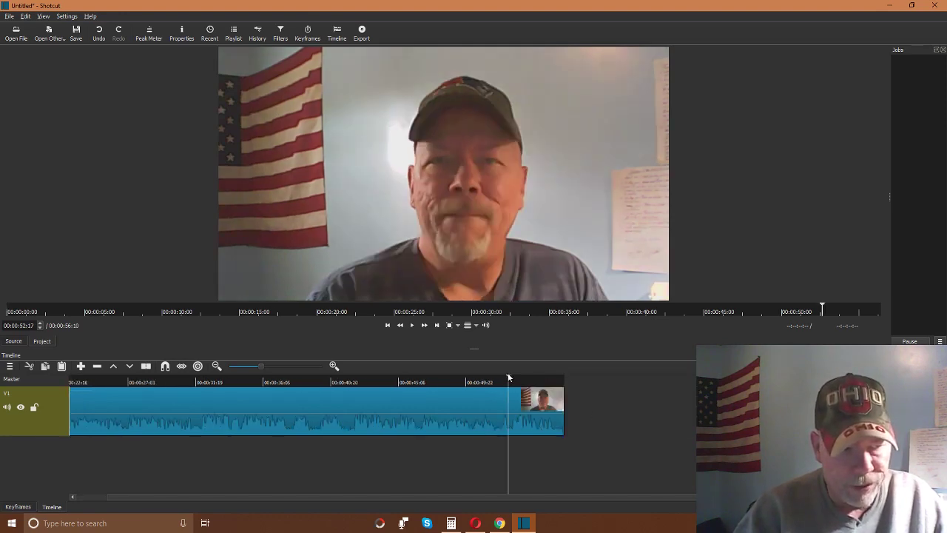
{"action": "left_click", "coordinate": [549, 378]}
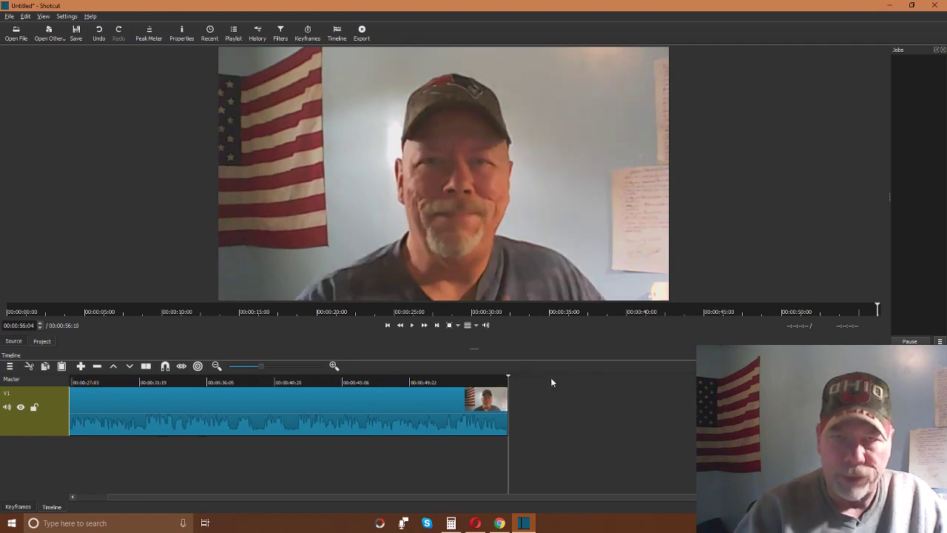
{"action": "left_click", "coordinate": [509, 378]}
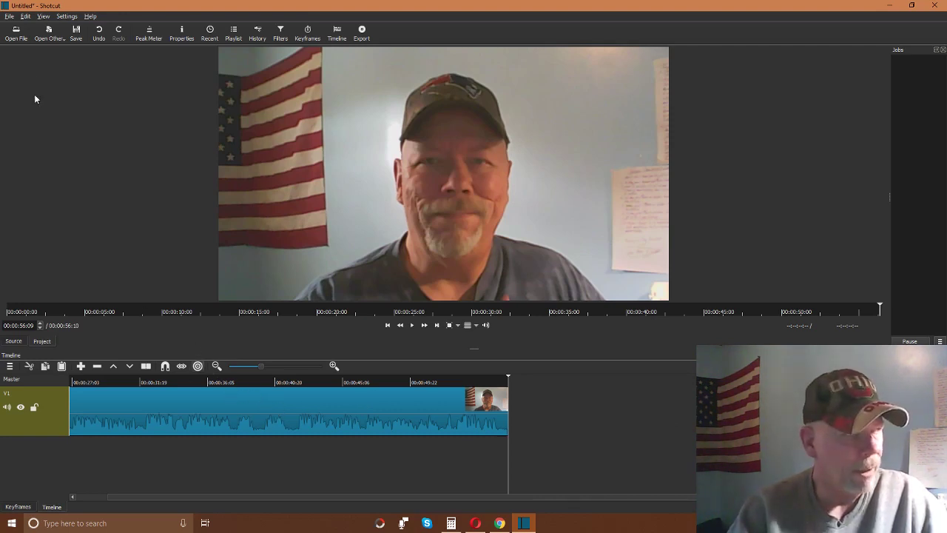
Step: Open the "Lighthouse Intro or Outro2" video from the Completed Videos folder inside Videos
{"action": "left_click", "coordinate": [15, 33]}
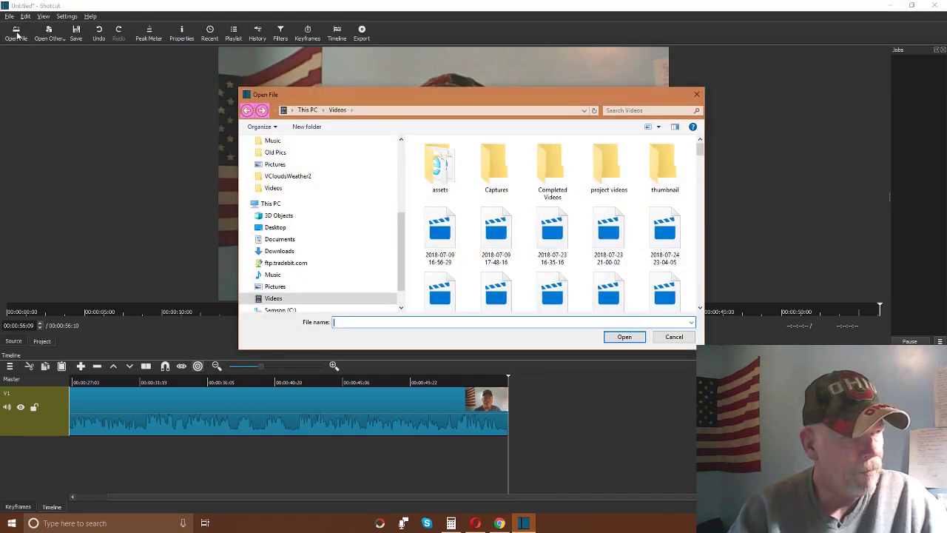
{"action": "left_click", "coordinate": [249, 298]}
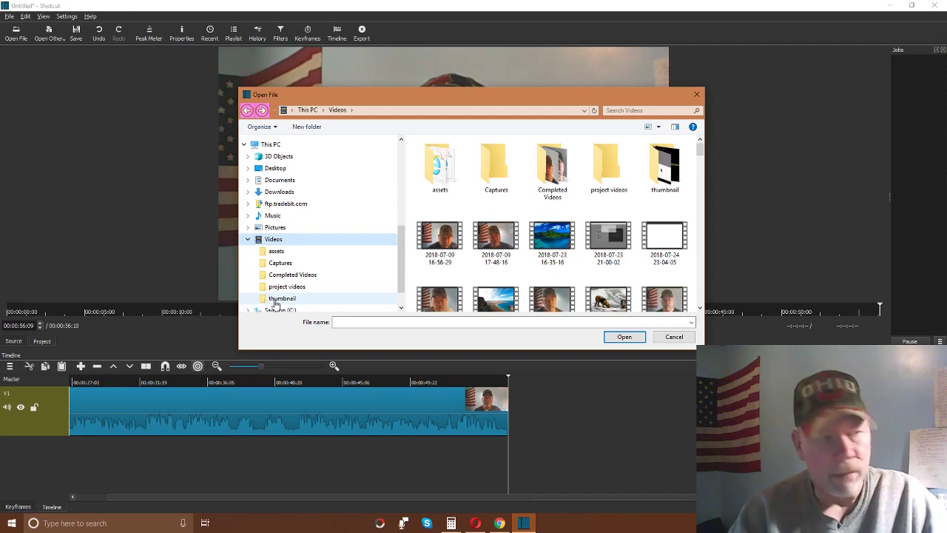
{"action": "left_click", "coordinate": [296, 275]}
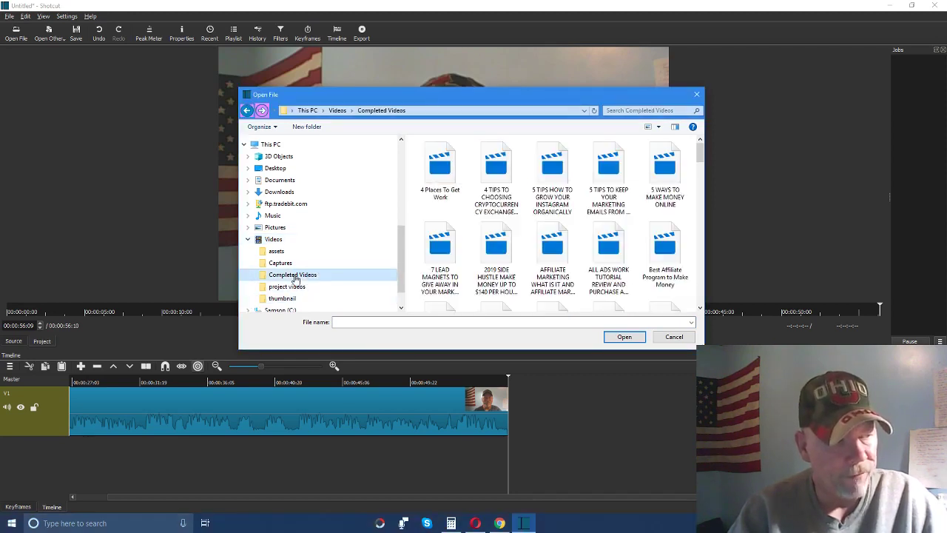
{"action": "left_click", "coordinate": [552, 255]}
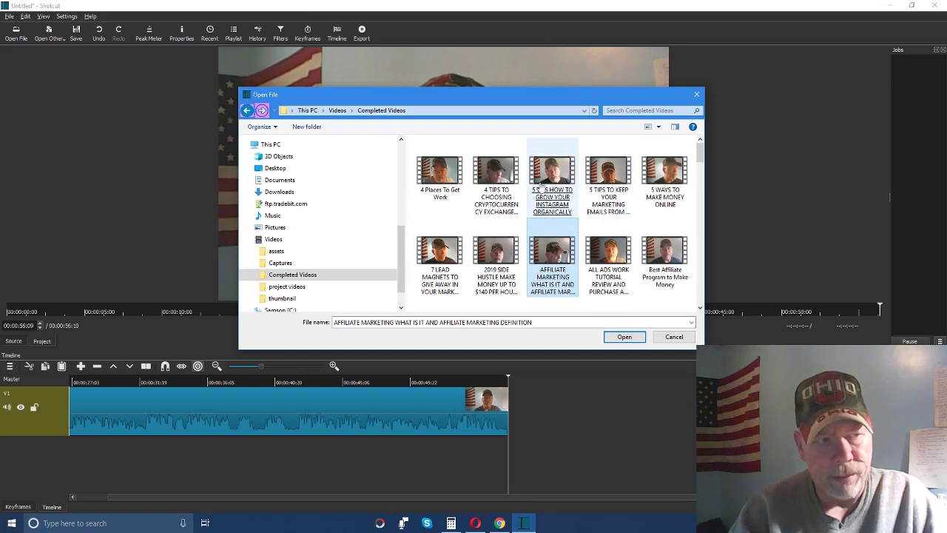
{"action": "left_click", "coordinate": [543, 209]}
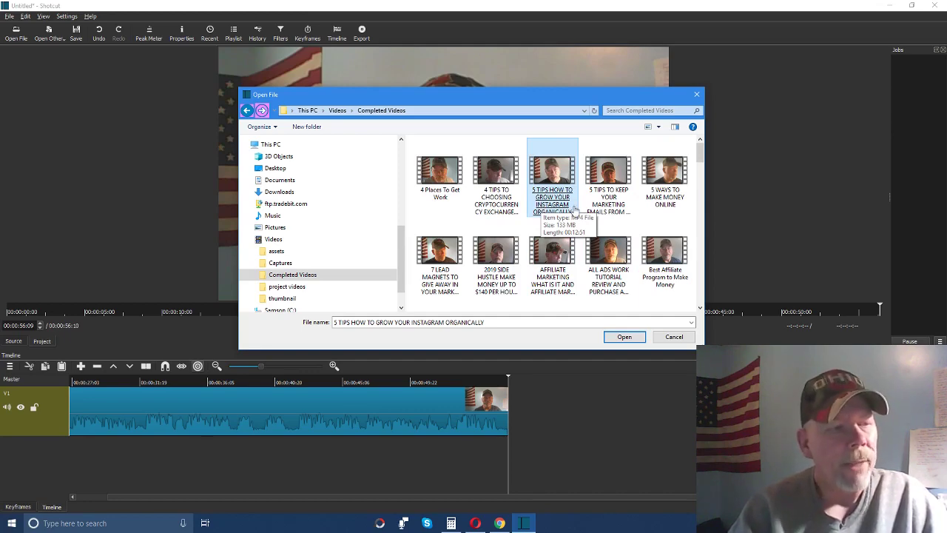
{"action": "scroll", "coordinate": [574, 213], "scroll_direction": "down", "scroll_amount": 5}
{"action": "scroll", "coordinate": [573, 213], "scroll_direction": "down", "scroll_amount": 2}
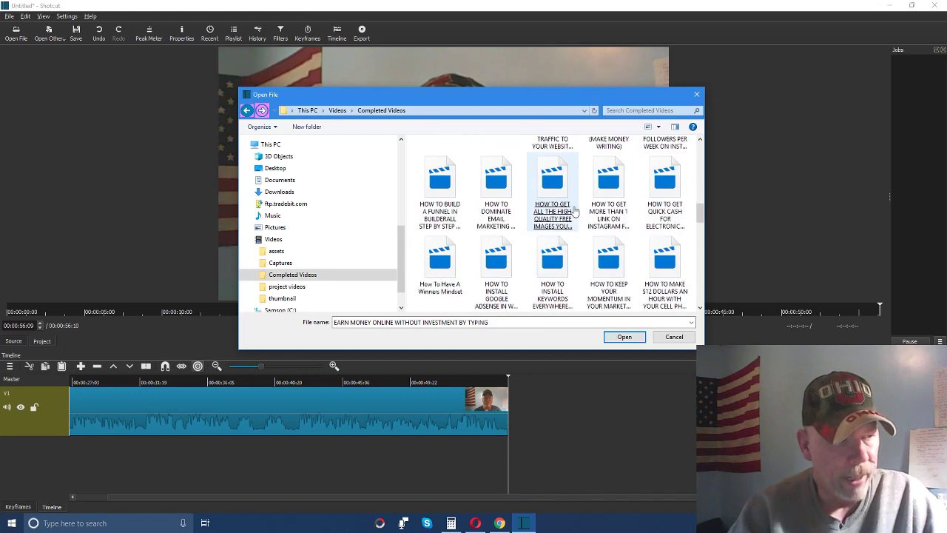
{"action": "scroll", "coordinate": [574, 213], "scroll_direction": "down", "scroll_amount": 2}
{"action": "scroll", "coordinate": [573, 213], "scroll_direction": "down", "scroll_amount": 2}
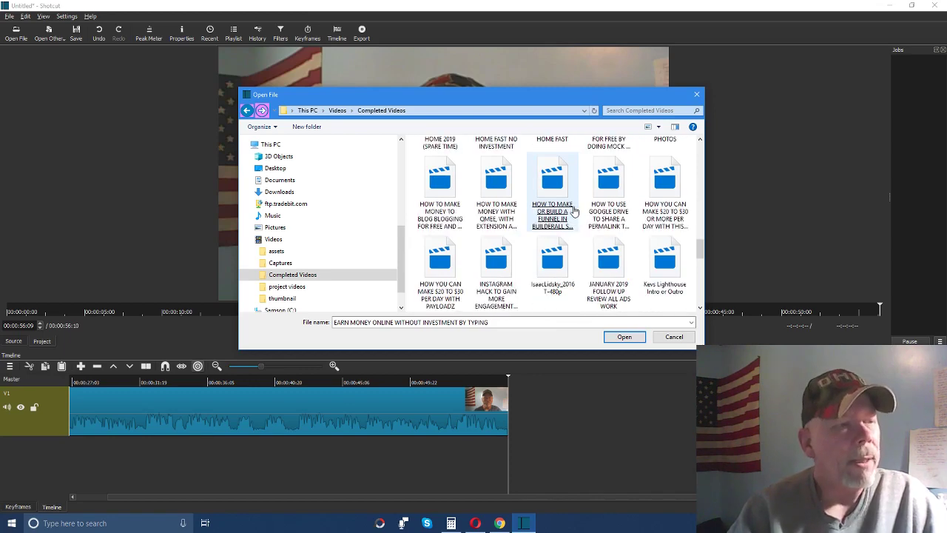
{"action": "scroll", "coordinate": [573, 213], "scroll_direction": "down", "scroll_amount": 1}
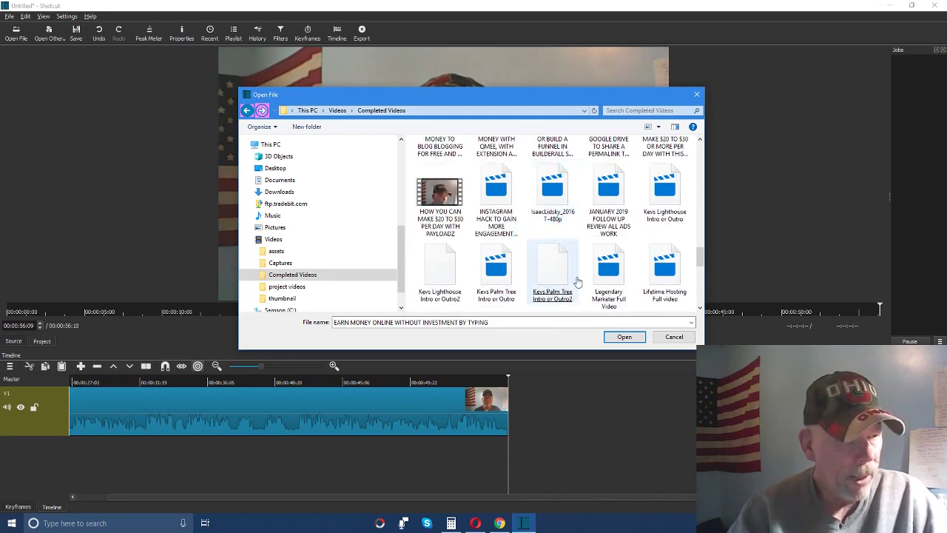
{"action": "left_click", "coordinate": [553, 280]}
{"action": "left_click", "coordinate": [442, 305]}
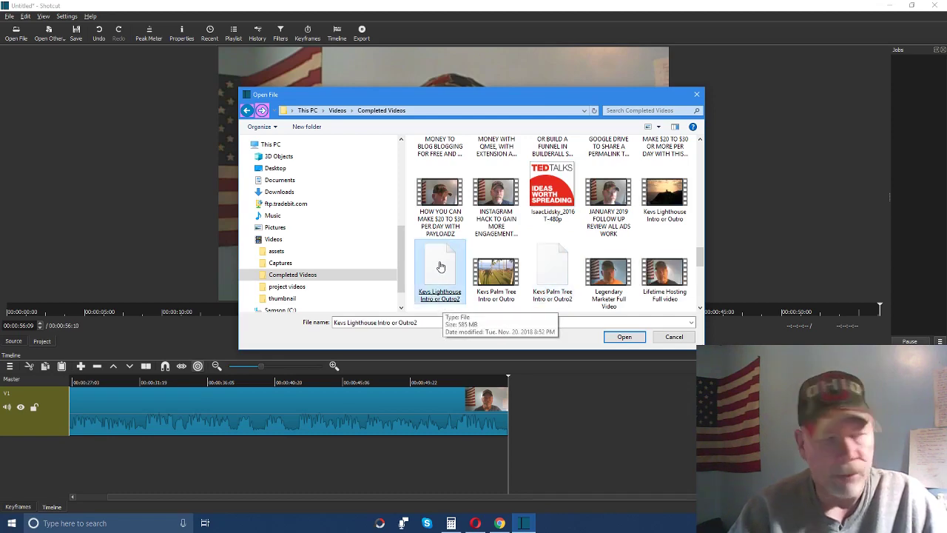
{"action": "double_click", "coordinate": [440, 265]}
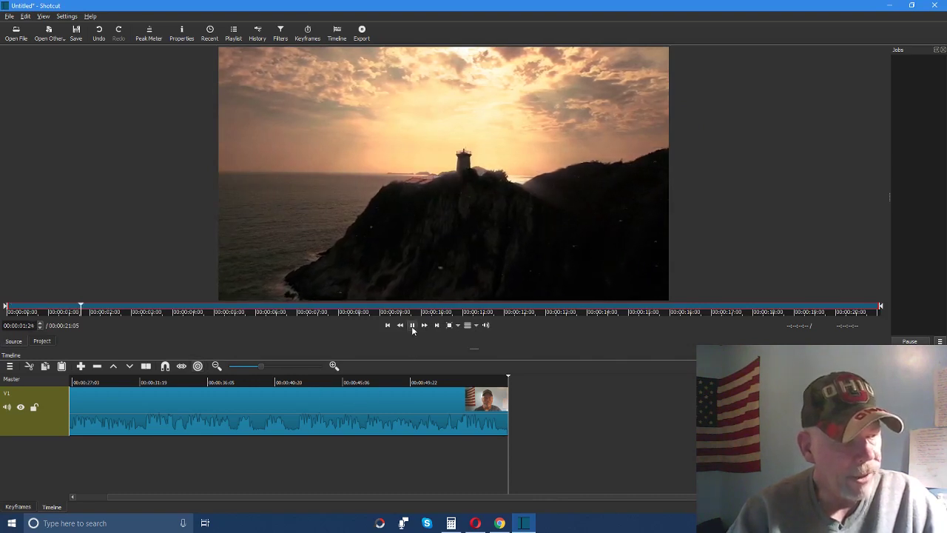
Step: Pause the lighthouse clip, return it to its beginning and append it after the first clip on track V1
{"action": "key", "text": "space"}
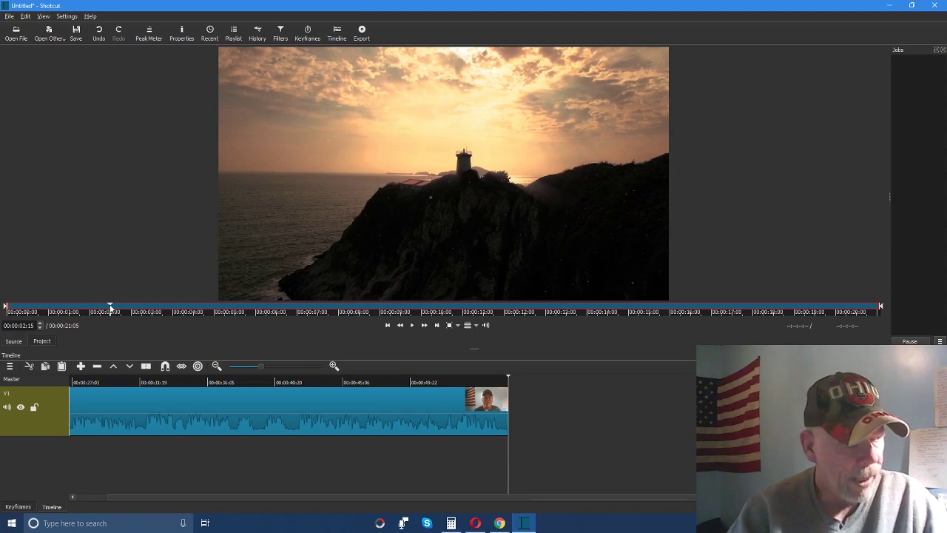
{"action": "left_click", "coordinate": [3, 304]}
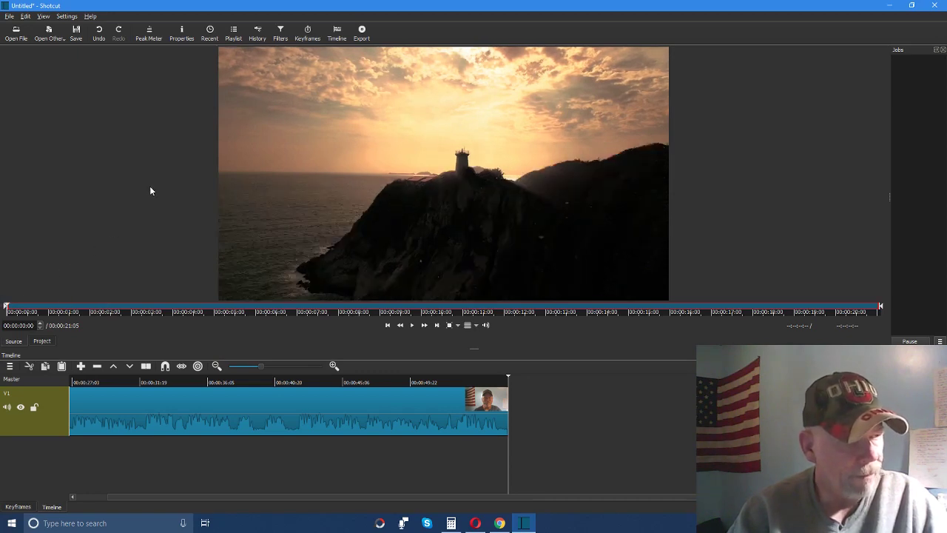
{"action": "left_click", "coordinate": [508, 379]}
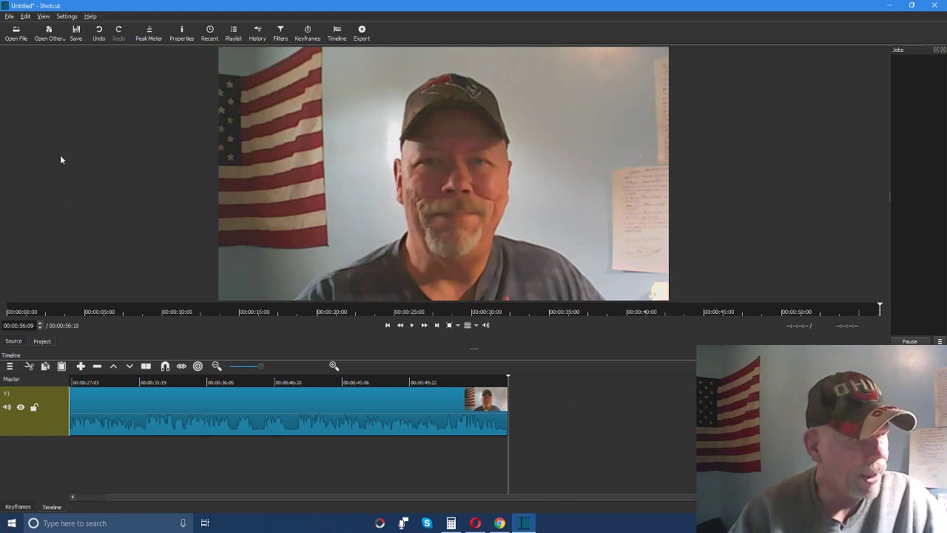
{"action": "left_click", "coordinate": [82, 368]}
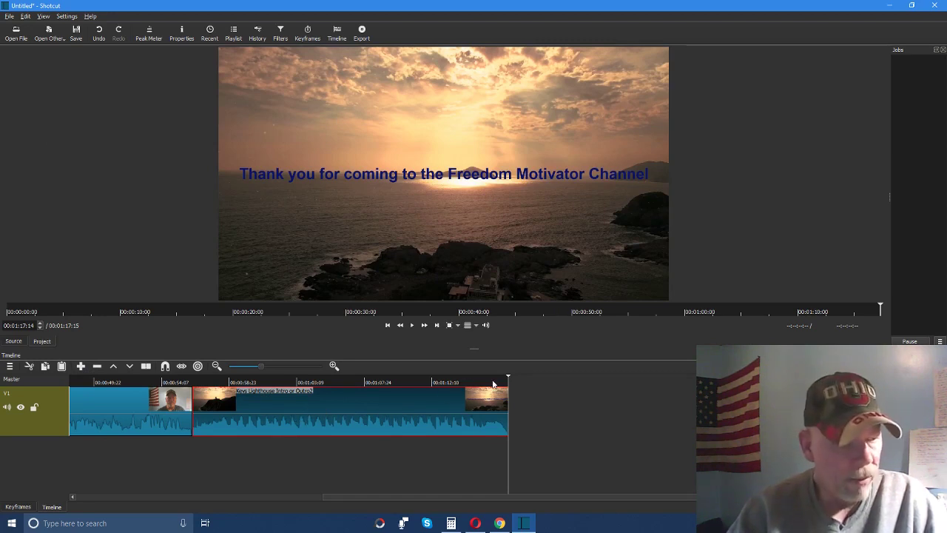
Step: Play the timeline from 00:00:49:07 to its end to check the transition into the lighthouse clip
{"action": "mouse_move", "coordinate": [508, 378]}
{"action": "left_mouse_down"}
{"action": "mouse_move", "coordinate": [434, 383]}
{"action": "mouse_move", "coordinate": [564, 371]}
{"action": "mouse_move", "coordinate": [496, 385]}
{"action": "mouse_move", "coordinate": [508, 382]}
{"action": "left_mouse_up"}
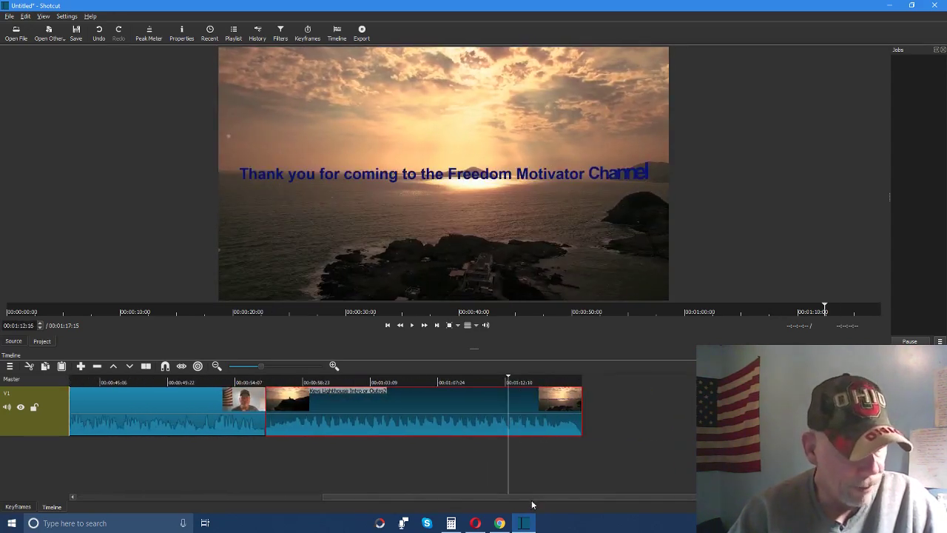
{"action": "left_click_drag", "start_coordinate": [532, 504], "coordinate": [471, 501]}
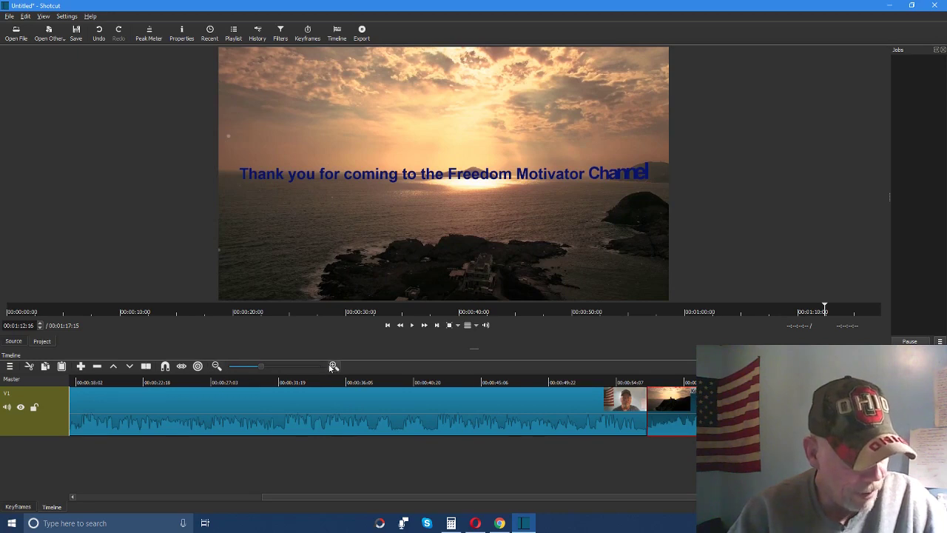
{"action": "left_click", "coordinate": [216, 365]}
{"action": "left_click", "coordinate": [216, 365]}
{"action": "left_click", "coordinate": [216, 366]}
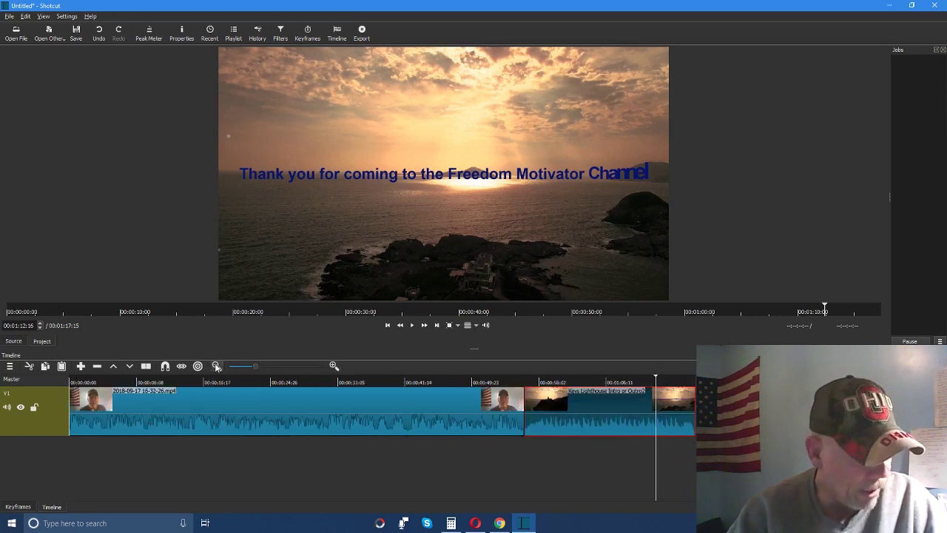
{"action": "left_click", "coordinate": [216, 365]}
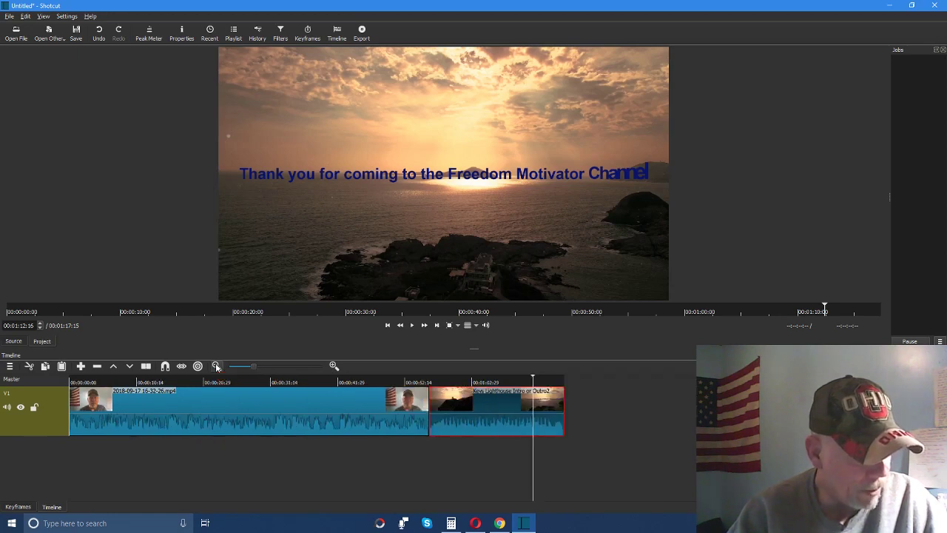
{"action": "left_click", "coordinate": [333, 367]}
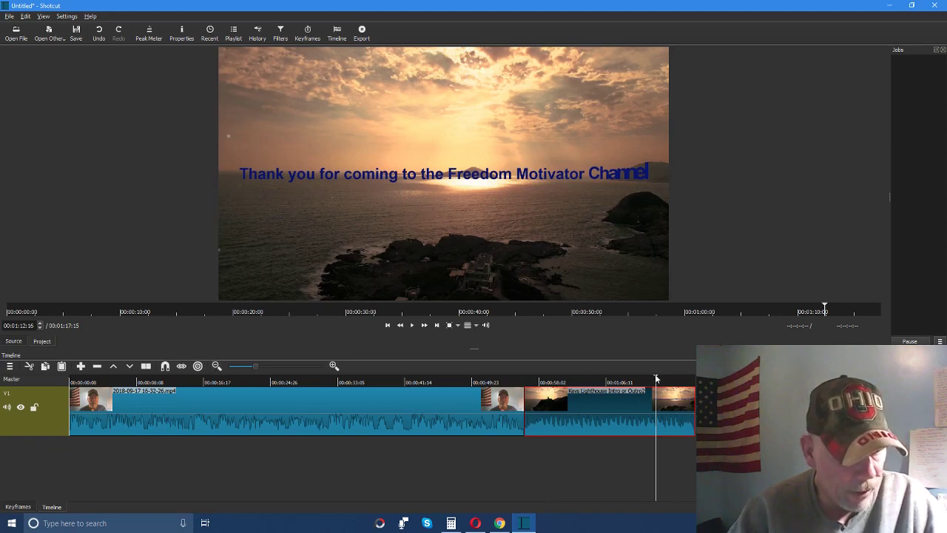
{"action": "scroll", "coordinate": [644, 379], "scroll_direction": "down", "scroll_amount": 3}
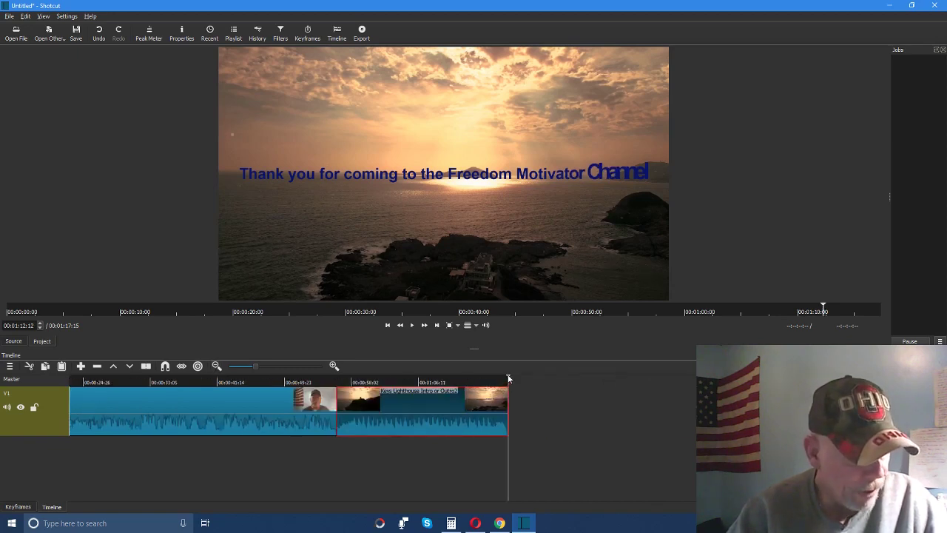
{"action": "scroll", "coordinate": [508, 378], "scroll_direction": "up", "scroll_amount": 3}
{"action": "left_click", "coordinate": [477, 382]}
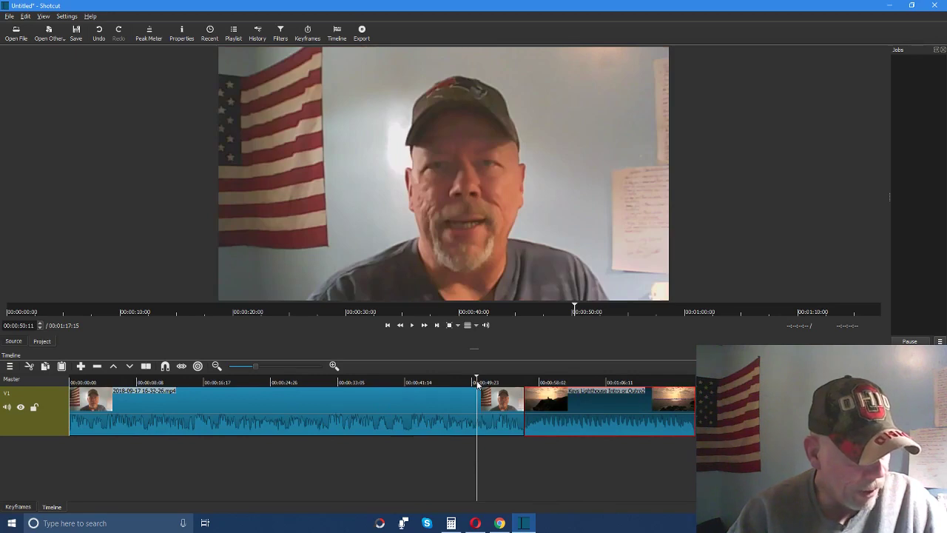
{"action": "left_click_drag", "start_coordinate": [477, 382], "coordinate": [468, 384]}
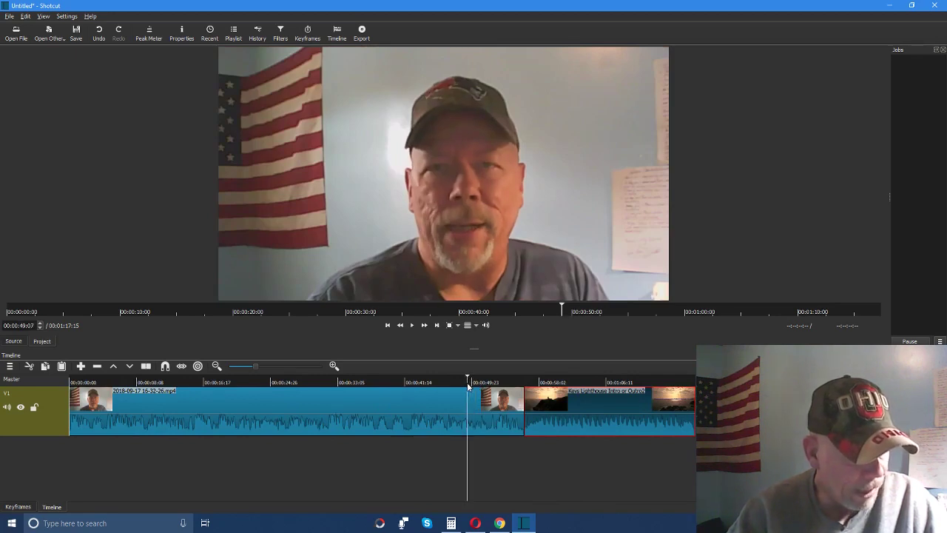
{"action": "left_click", "coordinate": [413, 326]}
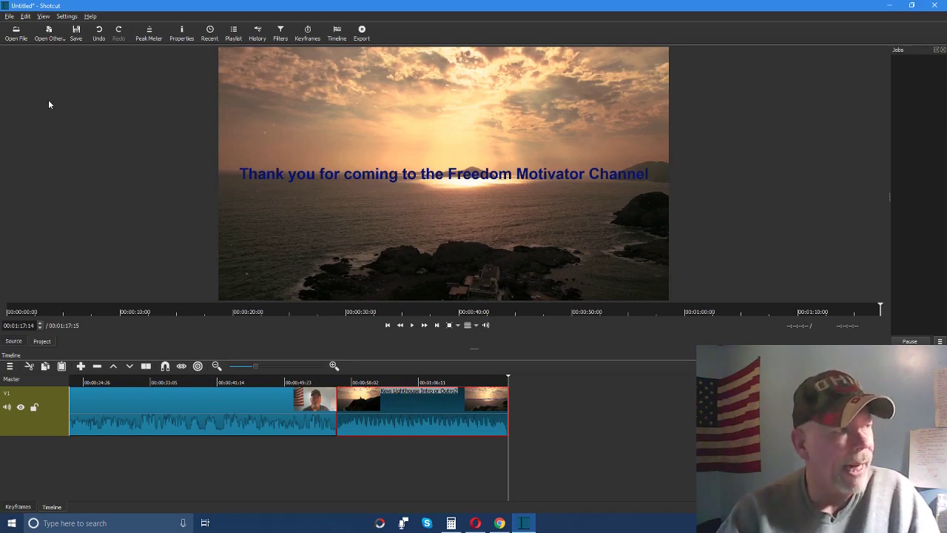
{"action": "left_click", "coordinate": [16, 33]}
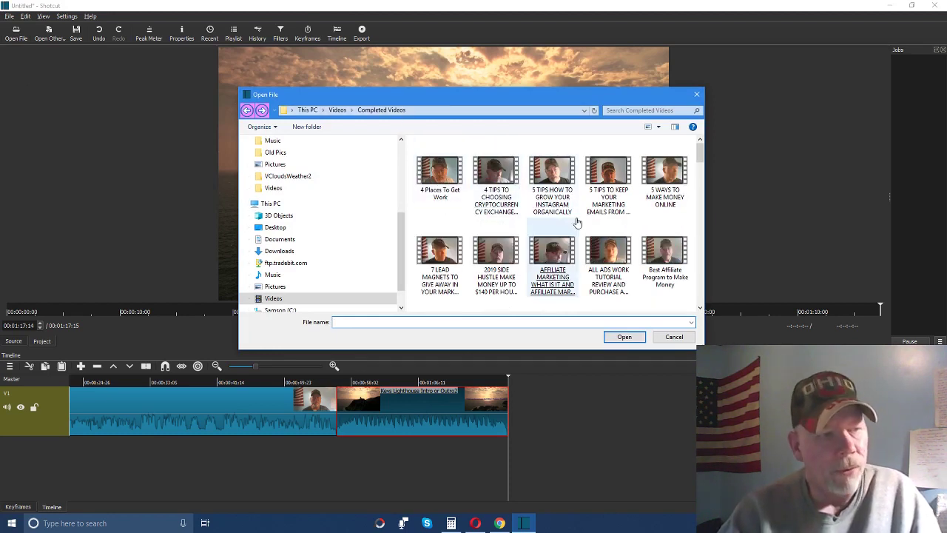
{"action": "left_click", "coordinate": [276, 287]}
{"action": "left_click", "coordinate": [274, 298]}
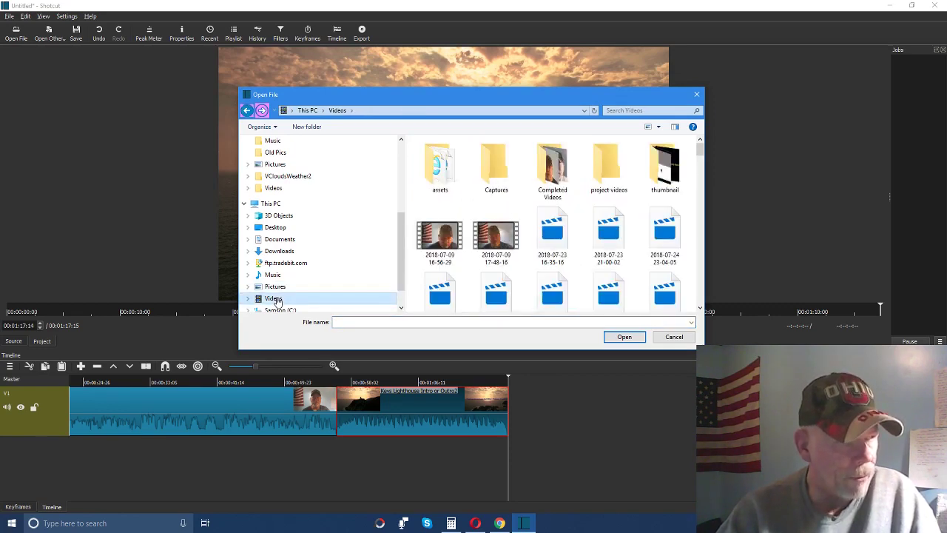
{"action": "scroll", "coordinate": [589, 255], "scroll_direction": "down", "scroll_amount": 4}
{"action": "scroll", "coordinate": [589, 255], "scroll_direction": "down", "scroll_amount": 1}
{"action": "left_click", "coordinate": [589, 255]}
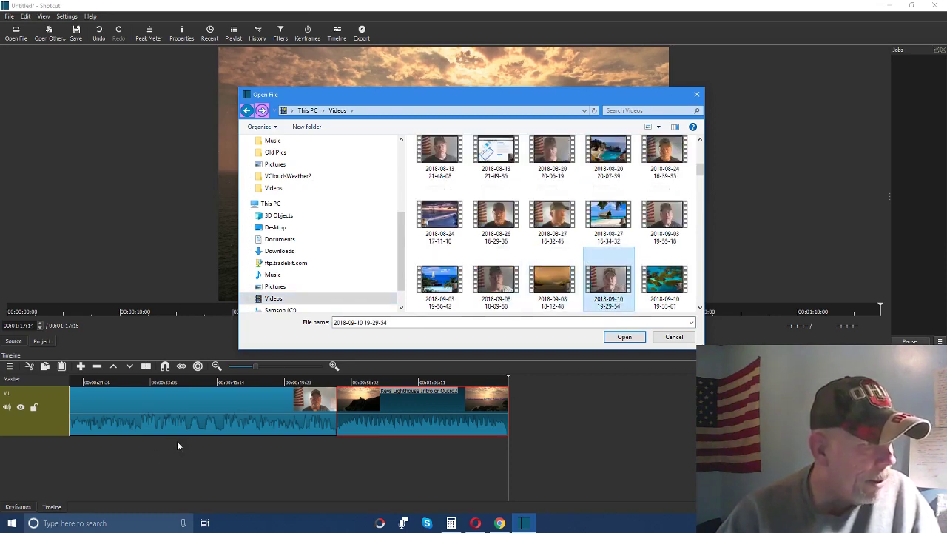
{"action": "left_click", "coordinate": [166, 390]}
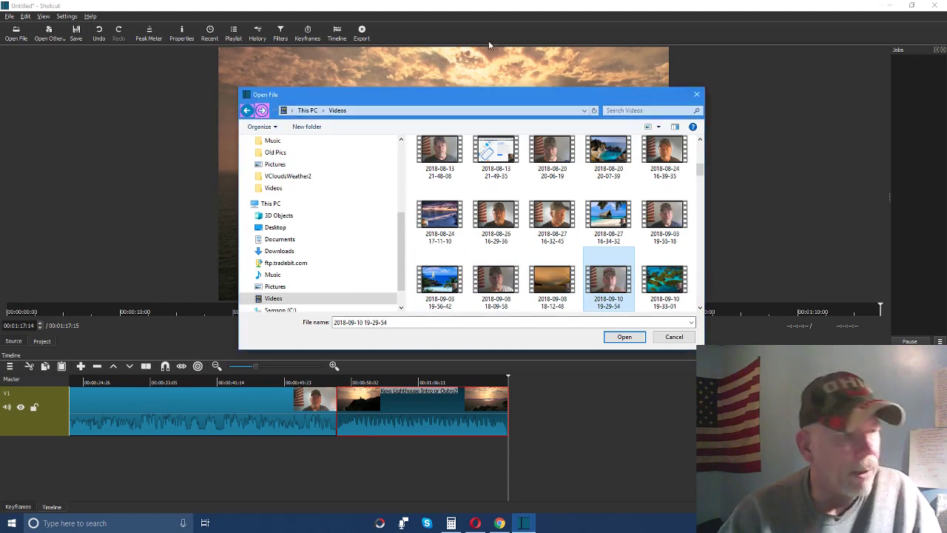
{"action": "scroll", "coordinate": [551, 201], "scroll_direction": "down", "scroll_amount": 1}
{"action": "left_click", "coordinate": [550, 200]}
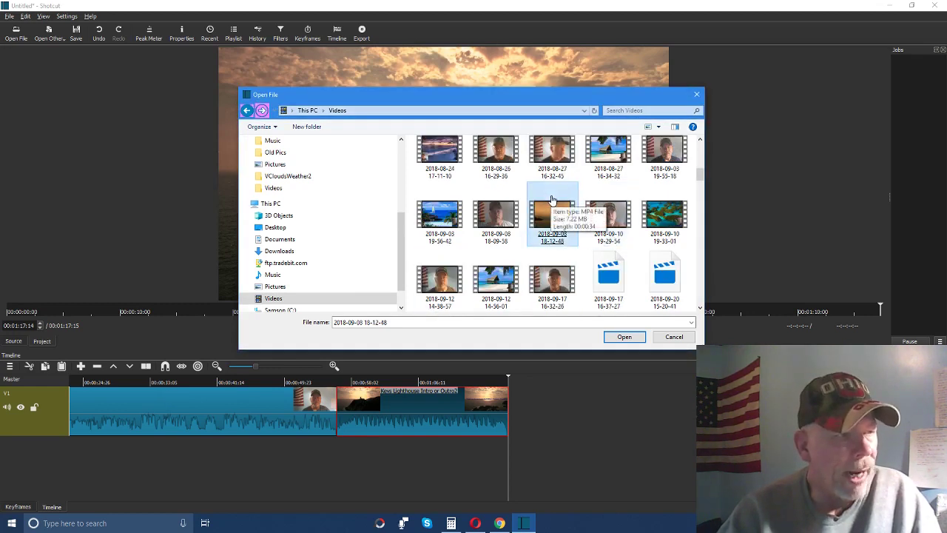
{"action": "left_click", "coordinate": [514, 197]}
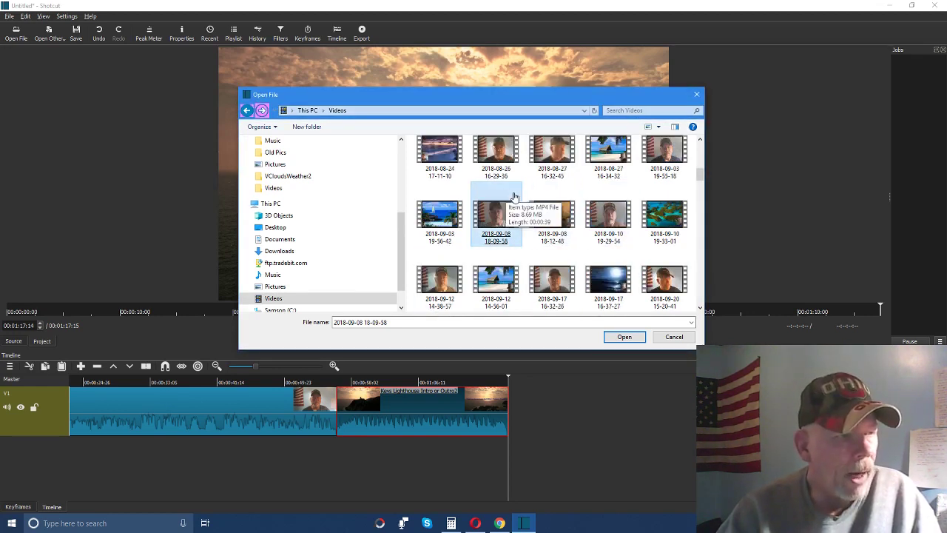
{"action": "left_click", "coordinate": [603, 157]}
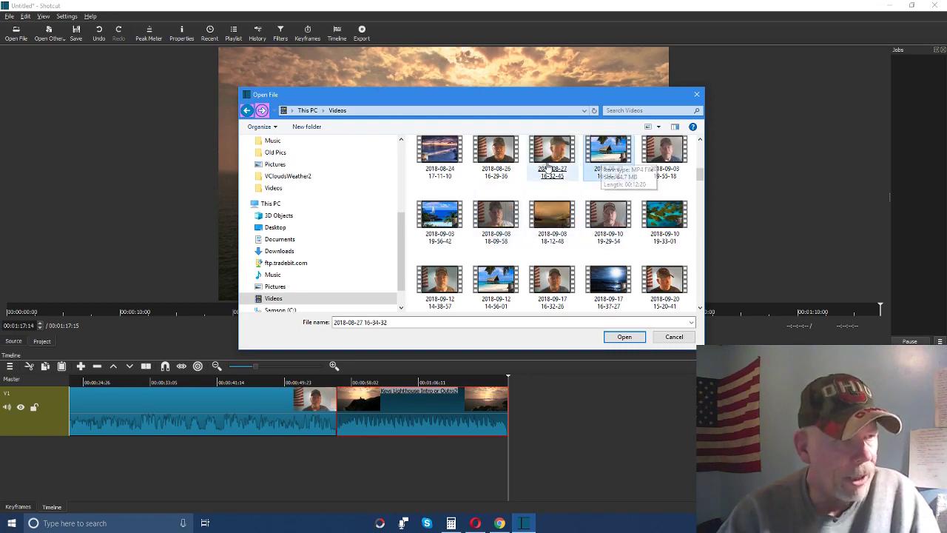
{"action": "left_click_drag", "start_coordinate": [531, 102], "coordinate": [419, 89]}
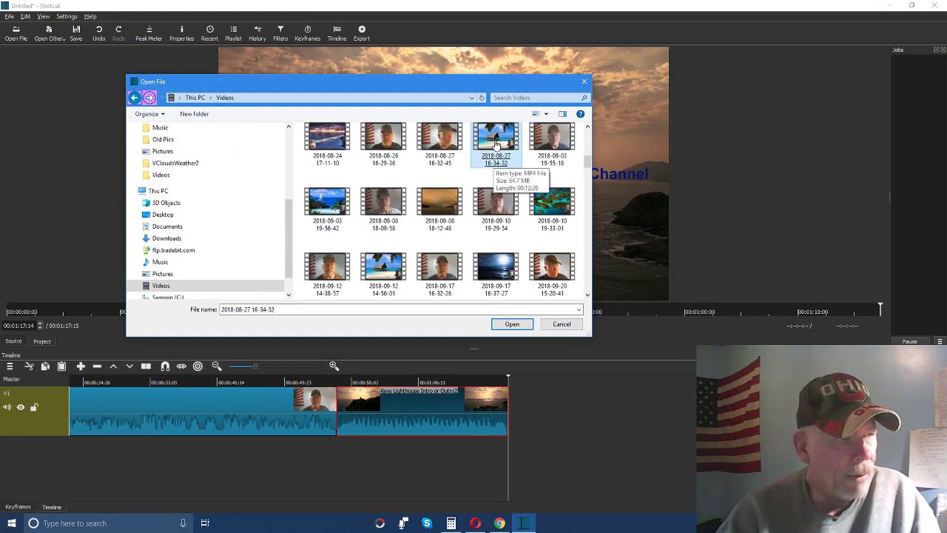
{"action": "double_click", "coordinate": [496, 143]}
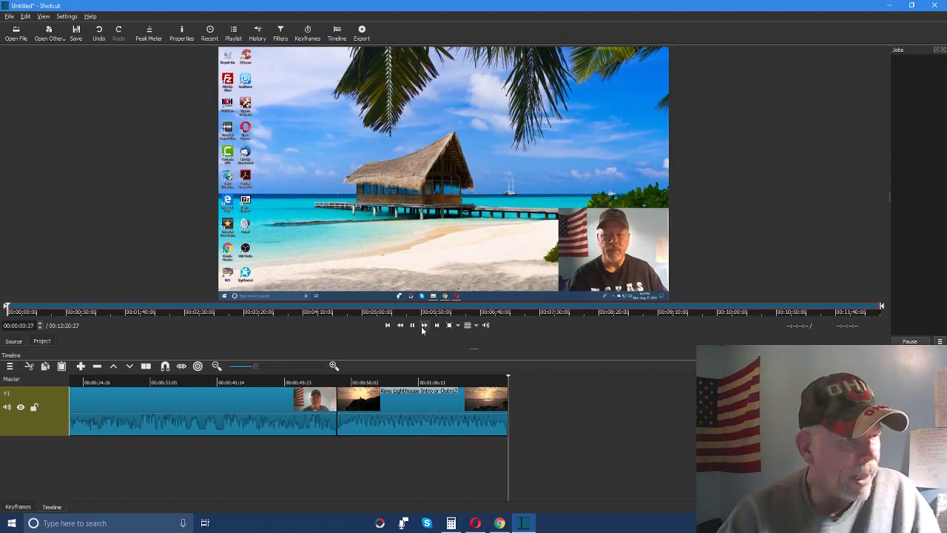
Step: Pause the beach hut clip and append it after the lighthouse clip on track V1
{"action": "left_click", "coordinate": [412, 325]}
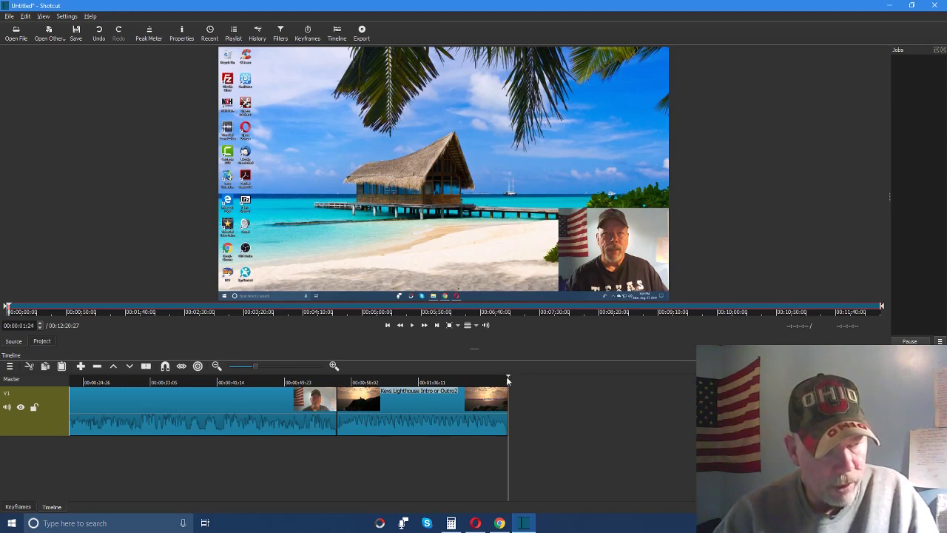
{"action": "left_click", "coordinate": [81, 366]}
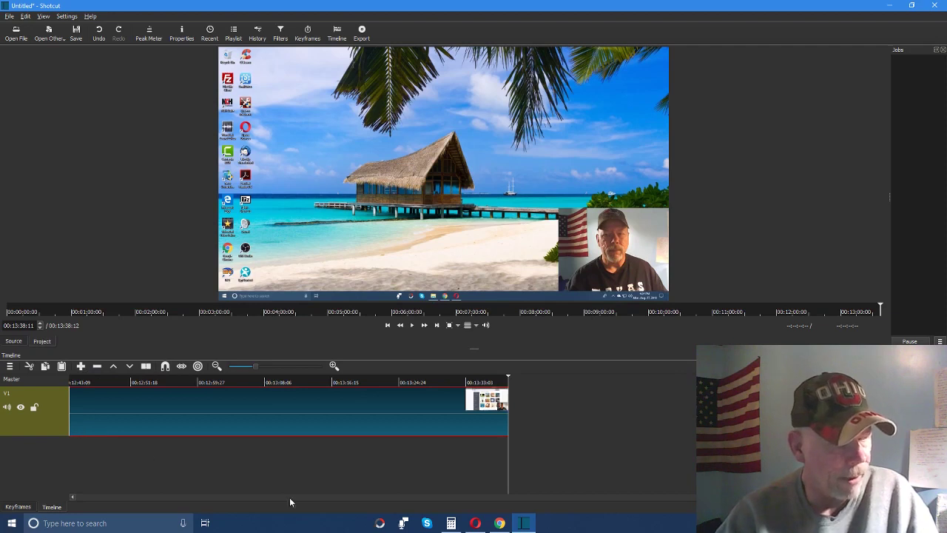
{"action": "scroll", "coordinate": [381, 407], "scroll_direction": "left", "scroll_amount": 10}
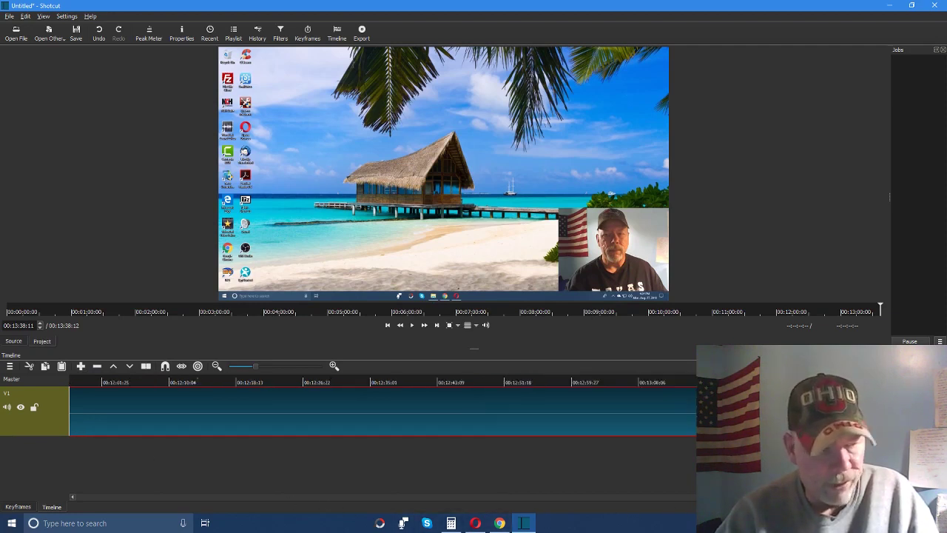
Step: Return the playhead to the end of the lighthouse clip and play across the cut to check the transition into the beach hut clip
{"action": "mouse_move", "coordinate": [806, 510]}
{"action": "left_mouse_down"}
{"action": "mouse_move", "coordinate": [527, 523]}
{"action": "mouse_move", "coordinate": [155, 499]}
{"action": "left_mouse_up"}
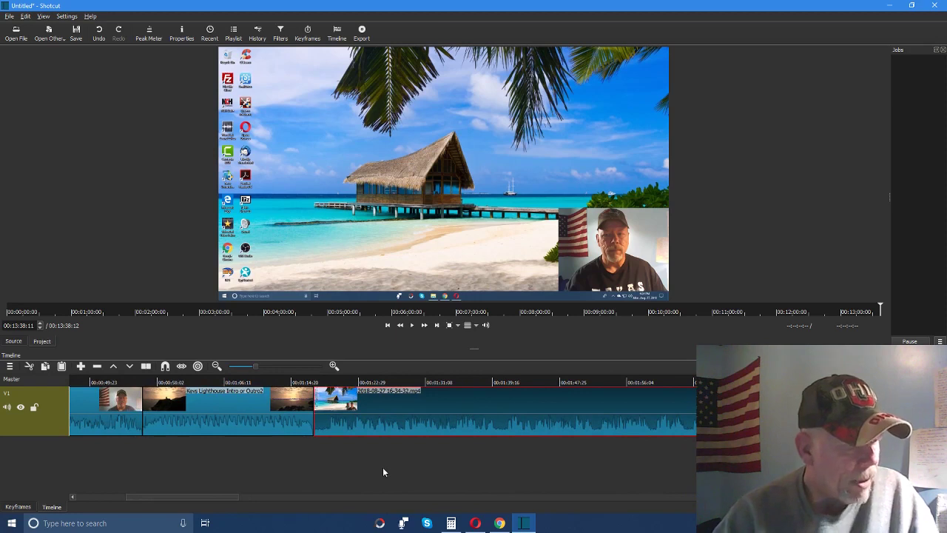
{"action": "left_click", "coordinate": [339, 381]}
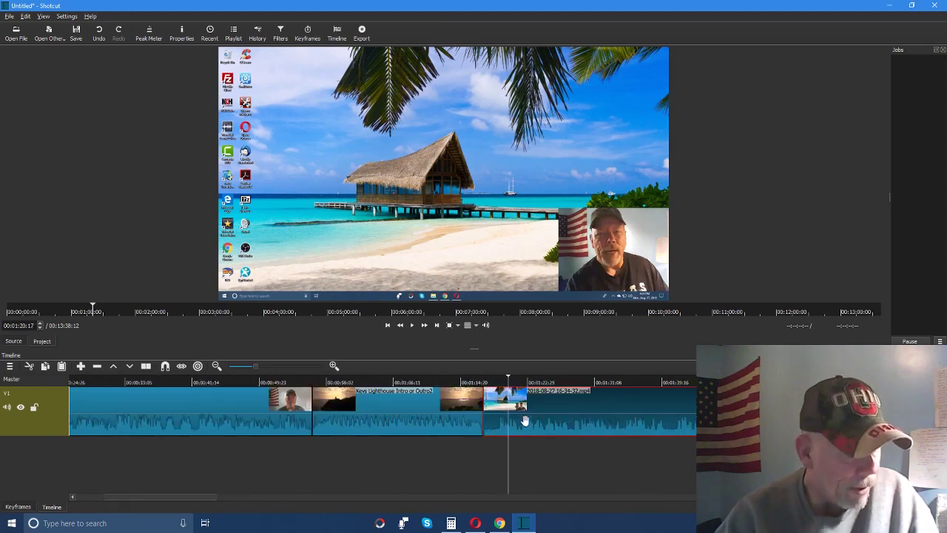
{"action": "left_click", "coordinate": [425, 382]}
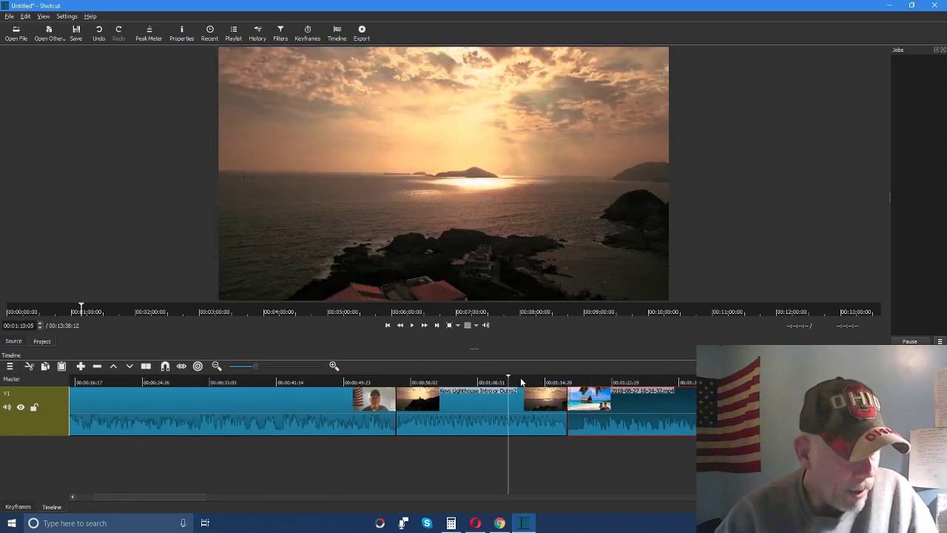
{"action": "left_click", "coordinate": [331, 382]}
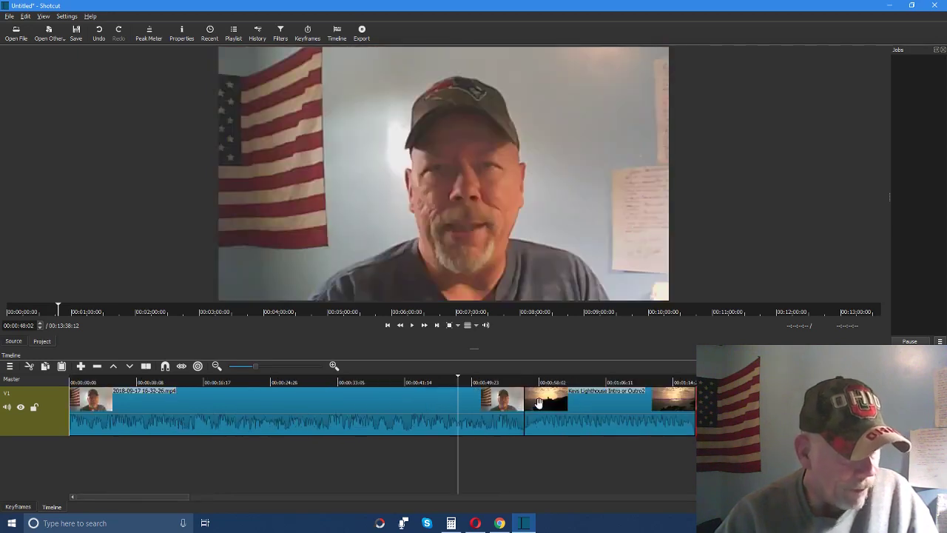
{"action": "left_click", "coordinate": [573, 384]}
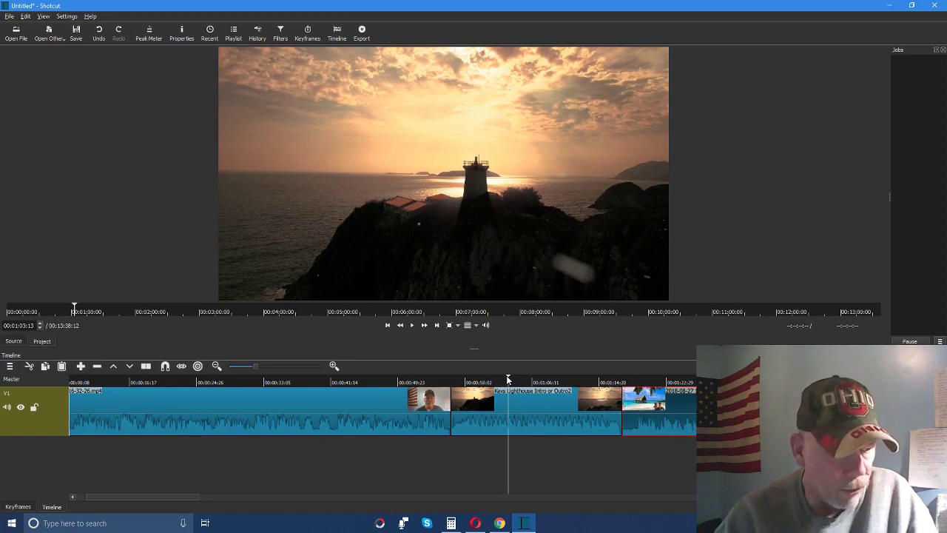
{"action": "mouse_move", "coordinate": [509, 376]}
{"action": "left_mouse_down"}
{"action": "mouse_move", "coordinate": [499, 373]}
{"action": "mouse_move", "coordinate": [520, 375]}
{"action": "left_mouse_up"}
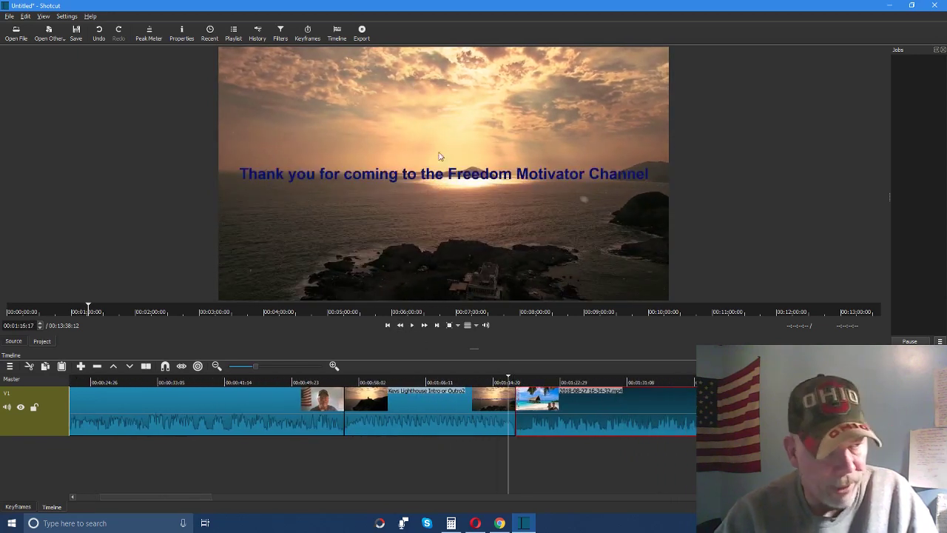
{"action": "left_click", "coordinate": [413, 326]}
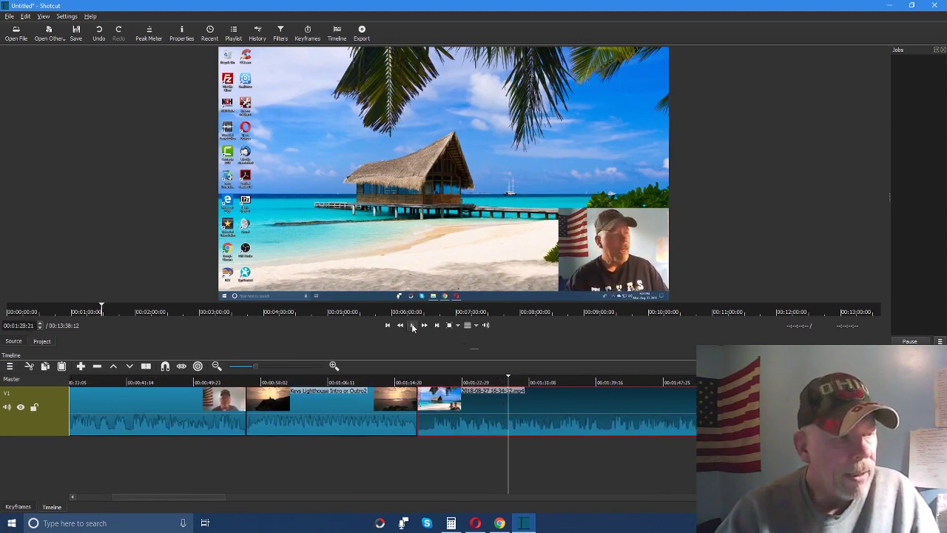
{"action": "left_click", "coordinate": [413, 326]}
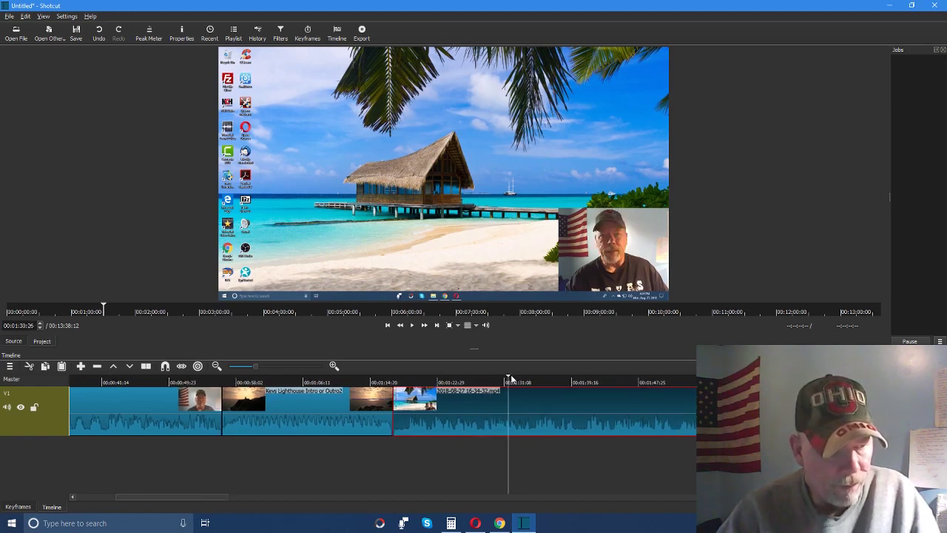
Step: Play the beach hut clip from 00:01:28:20 and scrub ahead to the Shopify page at 00:01:42:00
{"action": "key", "text": "j"}
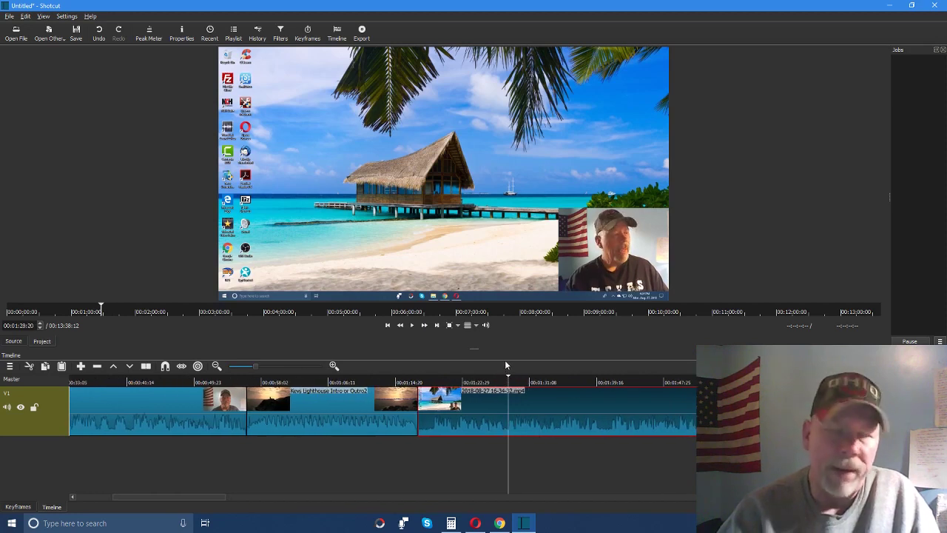
{"action": "left_click", "coordinate": [412, 325]}
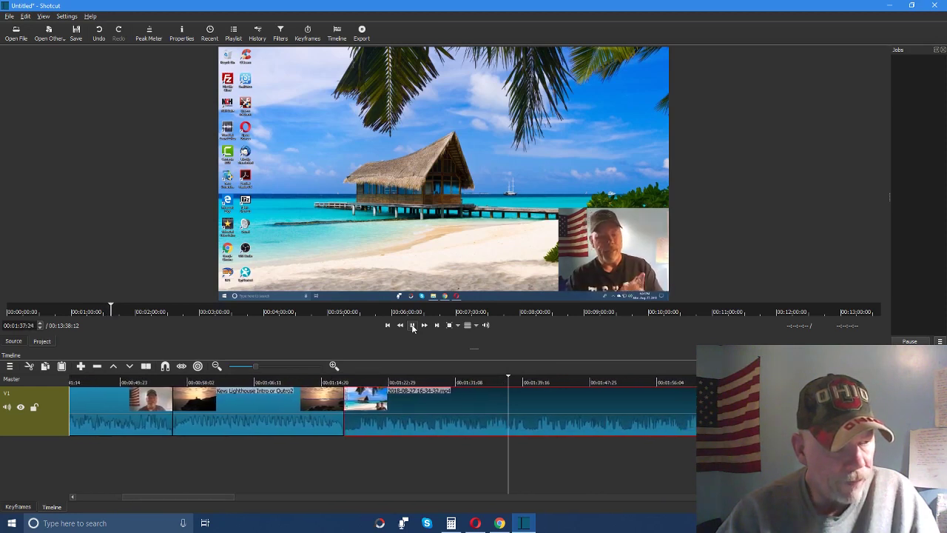
{"action": "left_click", "coordinate": [412, 326]}
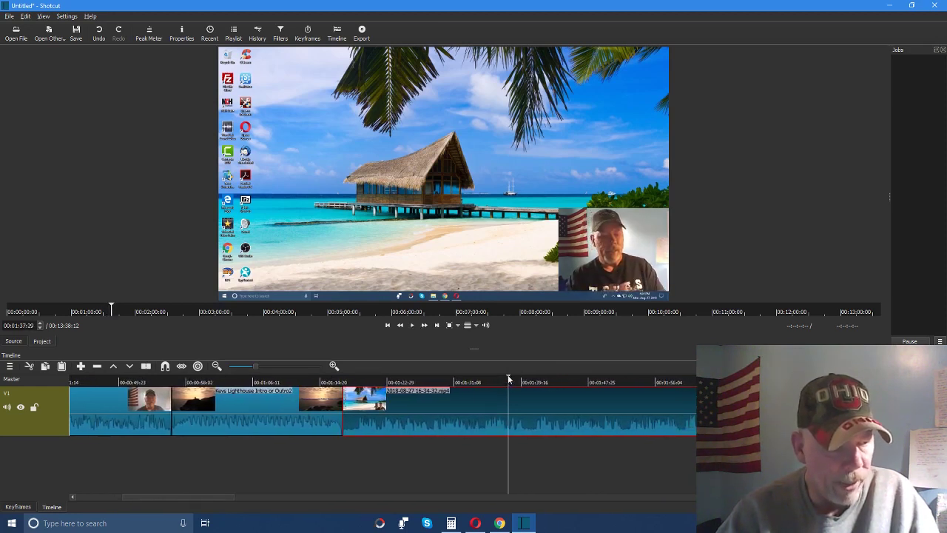
{"action": "scroll", "coordinate": [507, 377], "scroll_direction": "up", "scroll_amount": 3}
{"action": "mouse_move", "coordinate": [502, 374]}
{"action": "left_mouse_down"}
{"action": "mouse_move", "coordinate": [520, 377]}
{"action": "mouse_move", "coordinate": [488, 384]}
{"action": "left_mouse_up"}
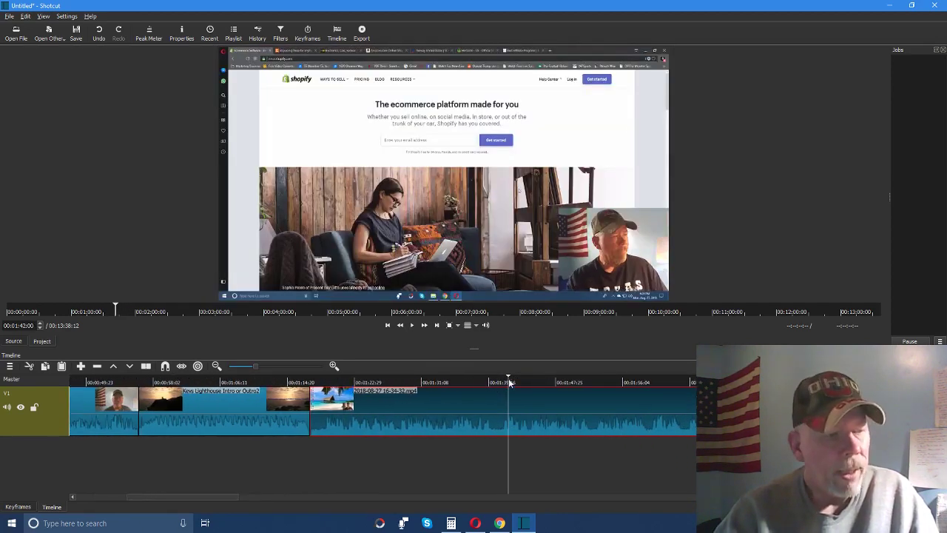
Step: Bring the playhead back to 00:01:26:04 and add a second video track above V1
{"action": "mouse_move", "coordinate": [508, 378]}
{"action": "left_mouse_down"}
{"action": "mouse_move", "coordinate": [500, 380]}
{"action": "mouse_move", "coordinate": [527, 381]}
{"action": "left_mouse_up"}
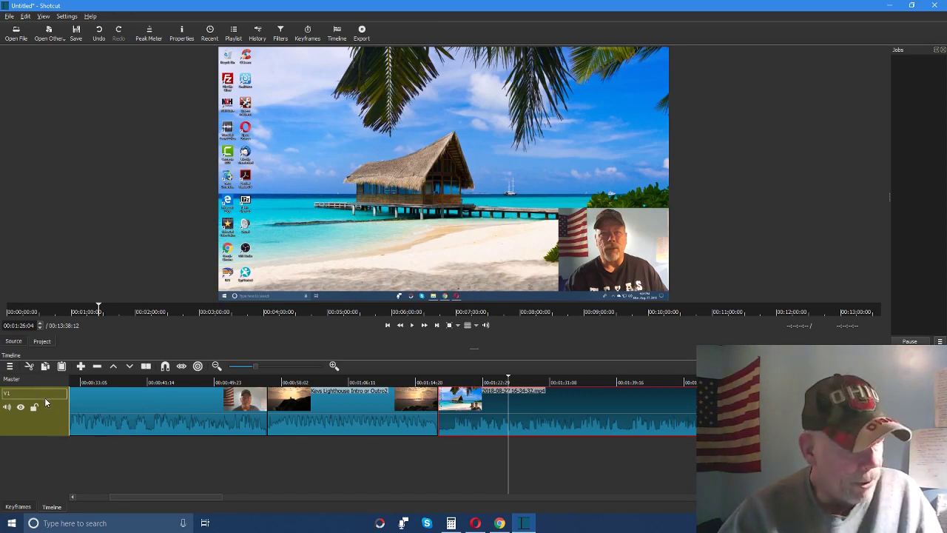
{"action": "right_click", "coordinate": [186, 461]}
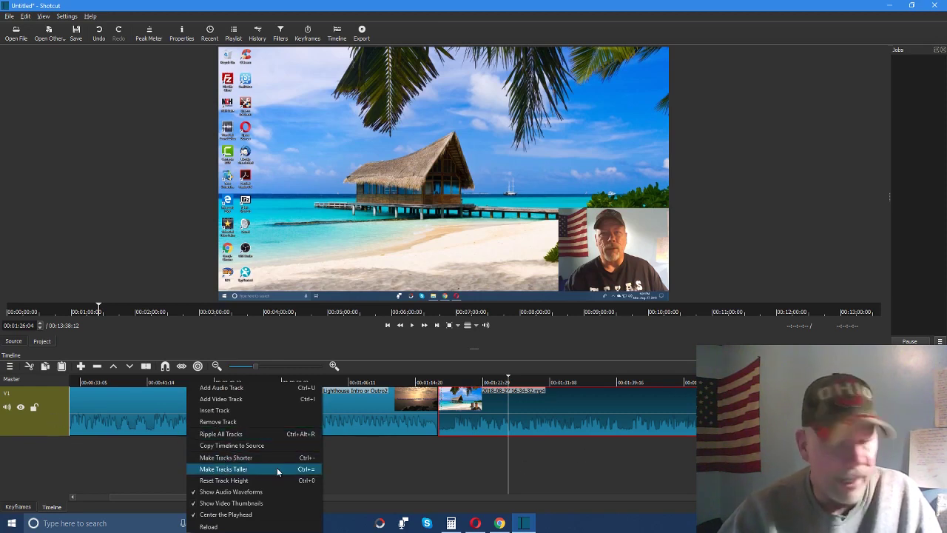
{"action": "left_click", "coordinate": [225, 400]}
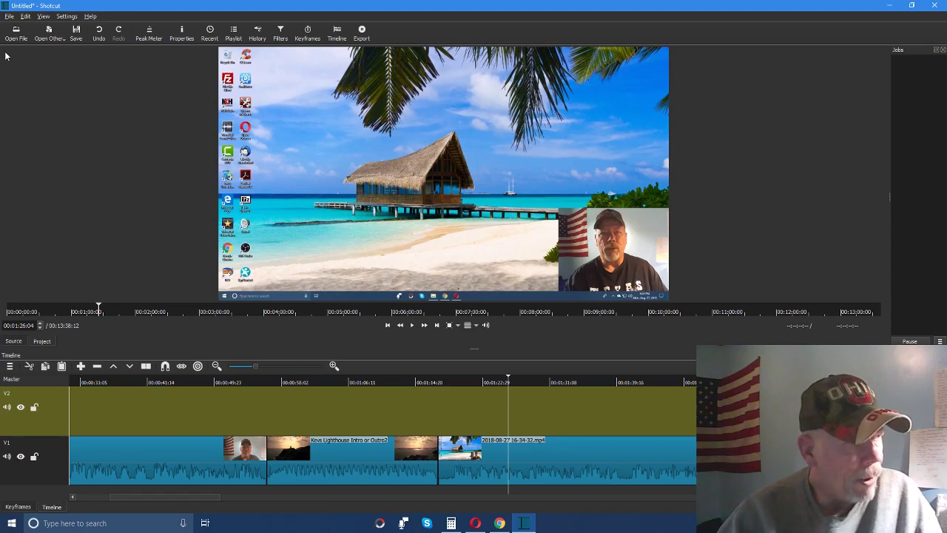
Step: Open the video Subscribe Click from the Completed Videos folder
{"action": "left_click", "coordinate": [15, 33]}
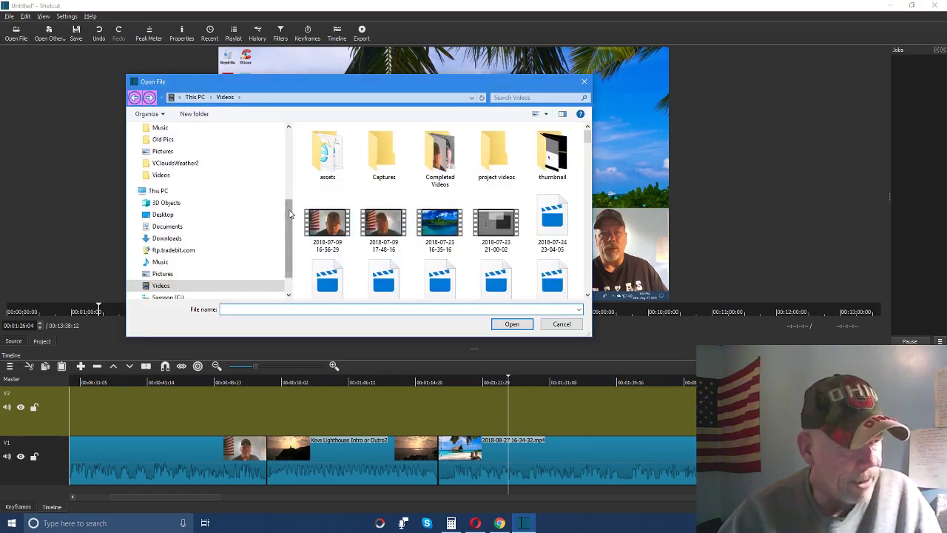
{"action": "scroll", "coordinate": [290, 214], "scroll_direction": "down", "scroll_amount": 1}
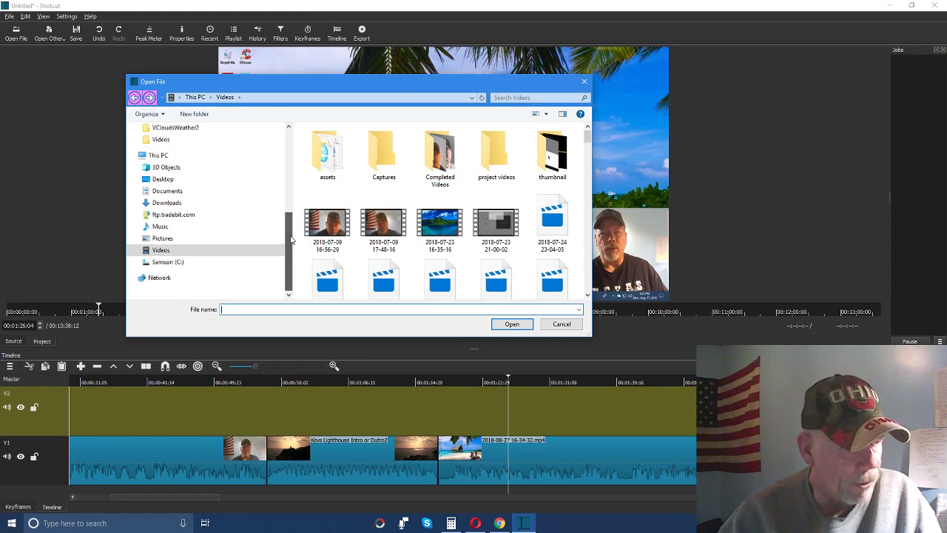
{"action": "double_click", "coordinate": [184, 249]}
{"action": "left_click", "coordinate": [177, 261]}
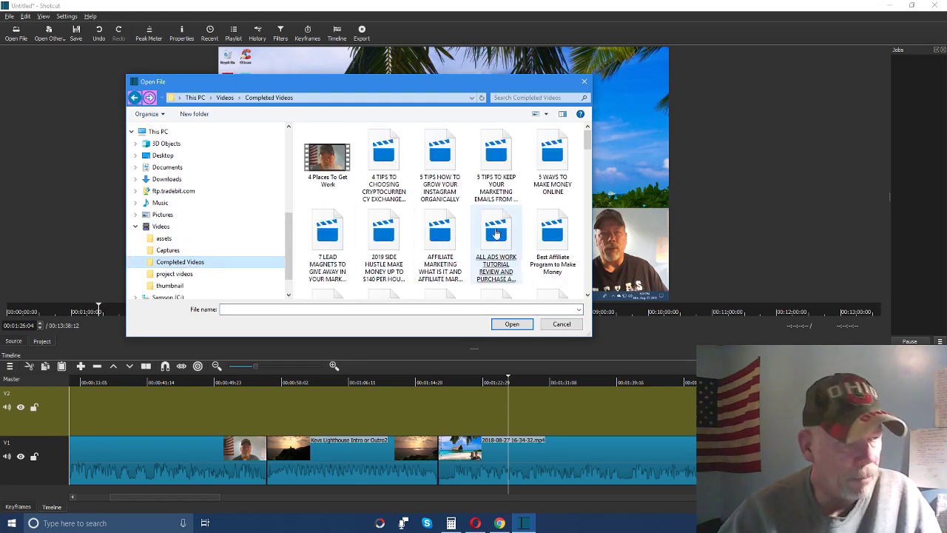
{"action": "scroll", "coordinate": [444, 236], "scroll_direction": "down", "scroll_amount": 9}
{"action": "left_click", "coordinate": [464, 244]}
{"action": "scroll", "coordinate": [466, 245], "scroll_direction": "down", "scroll_amount": 1}
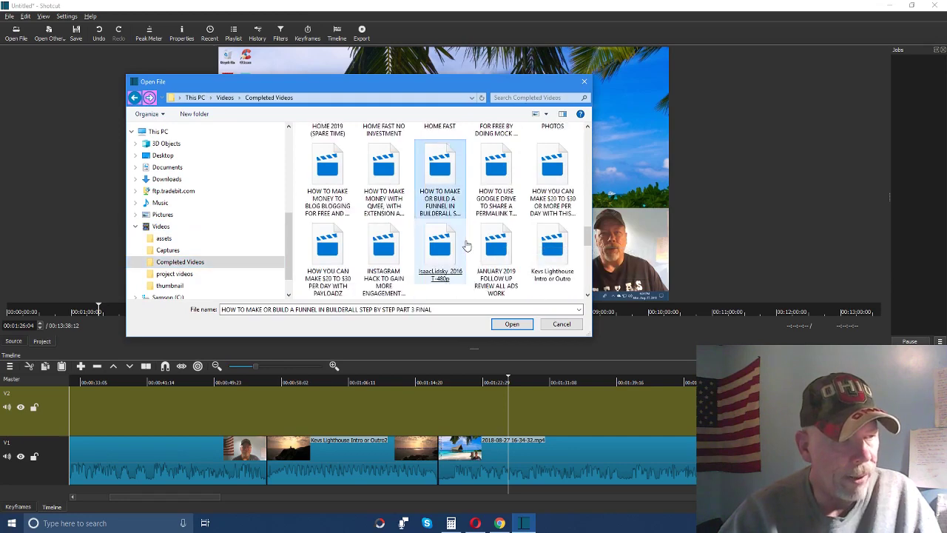
{"action": "scroll", "coordinate": [466, 244], "scroll_direction": "down", "scroll_amount": 5}
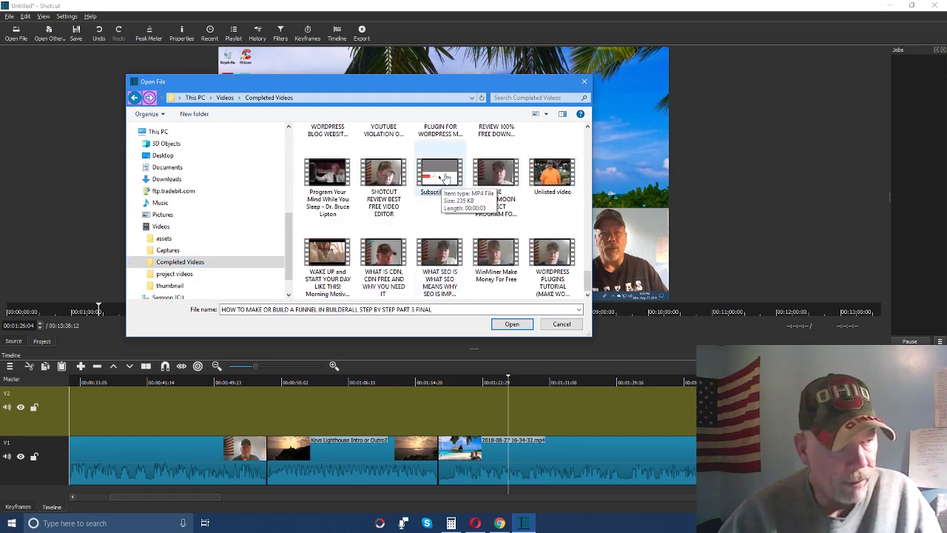
{"action": "left_click", "coordinate": [439, 179]}
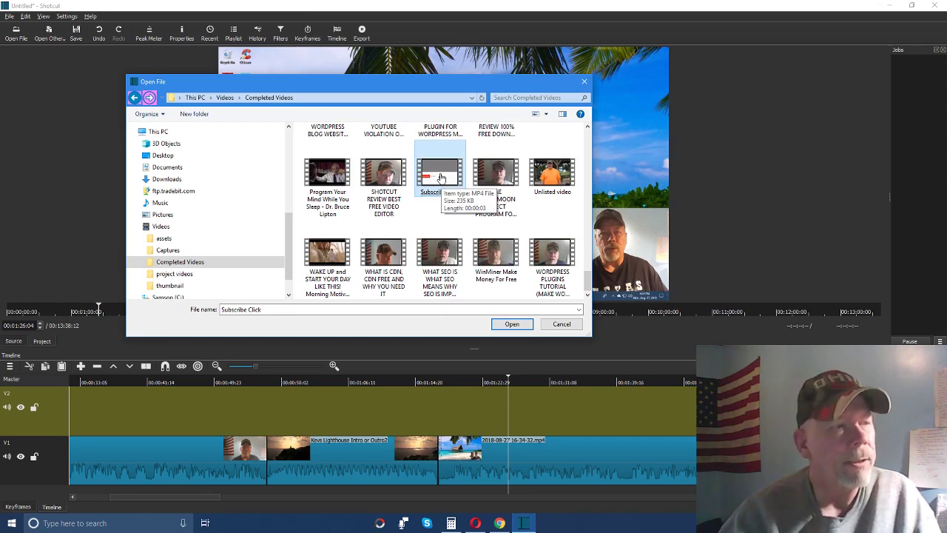
{"action": "double_click", "coordinate": [439, 178]}
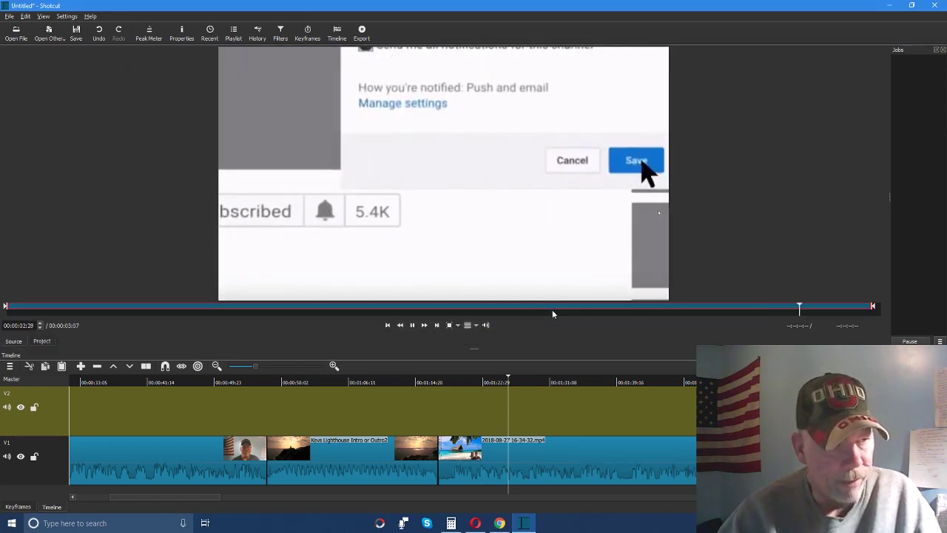
Step: Place the Subscribe Click clip on track V2 and move it to start at 00:01:32:27, above the beach hut clip
{"action": "left_click", "coordinate": [508, 378]}
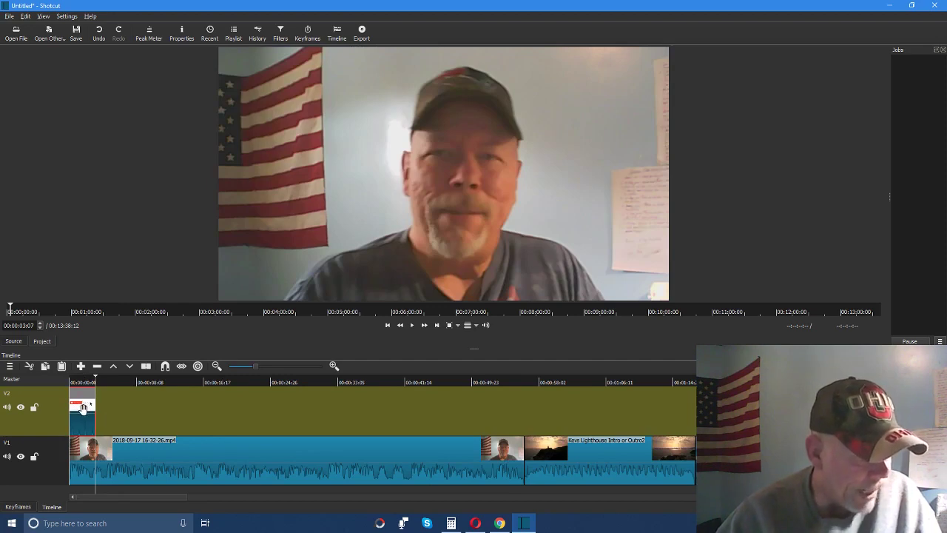
{"action": "left_click_drag", "start_coordinate": [83, 408], "coordinate": [740, 388]}
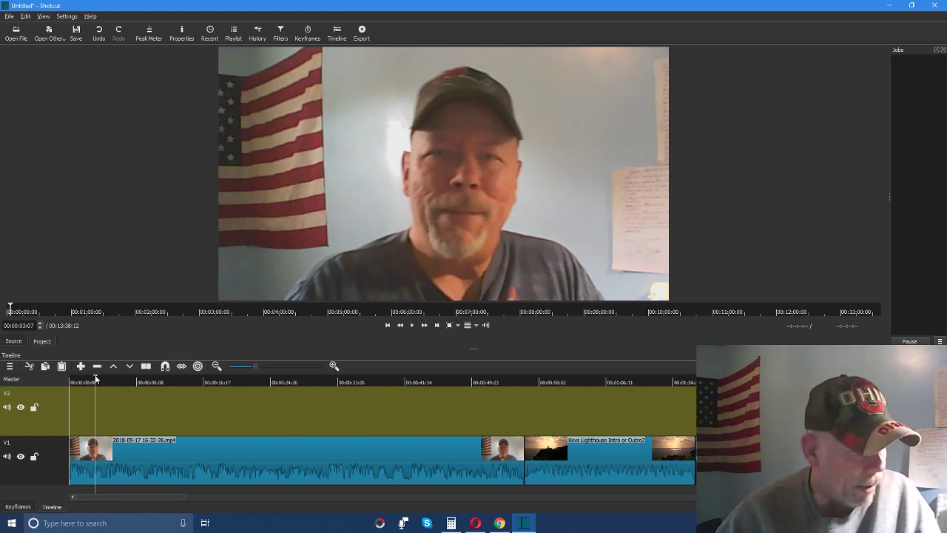
{"action": "left_click_drag", "start_coordinate": [95, 378], "coordinate": [539, 392]}
{"action": "left_click_drag", "start_coordinate": [505, 396], "coordinate": [521, 409]}
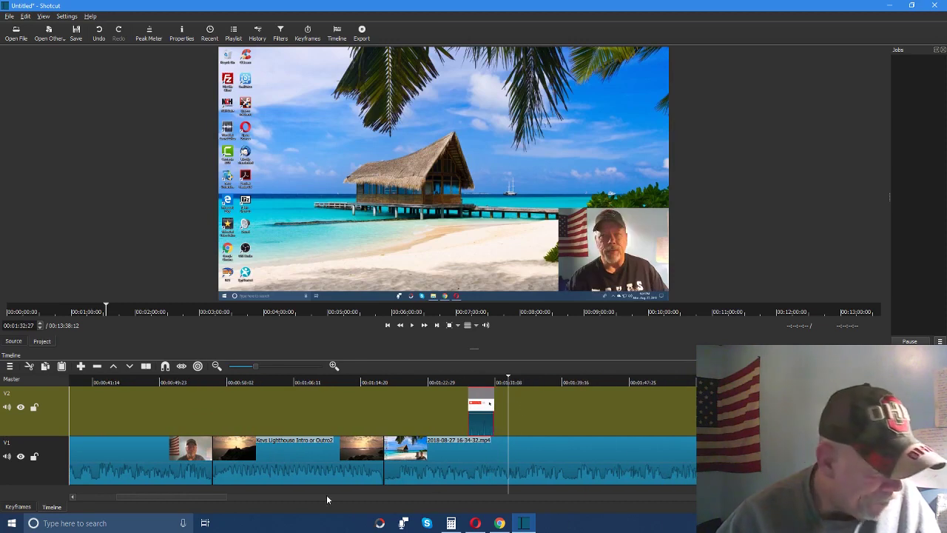
{"action": "left_click_drag", "start_coordinate": [211, 499], "coordinate": [213, 499]}
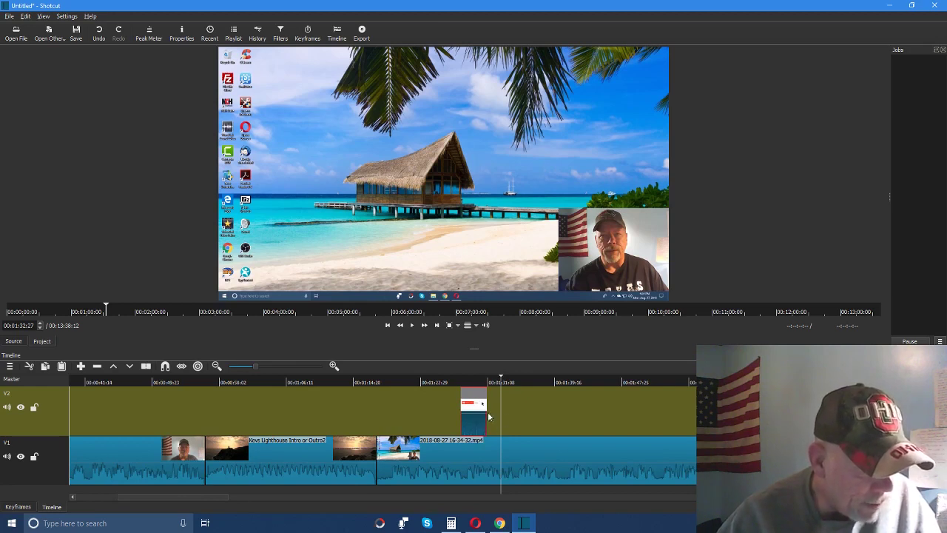
{"action": "left_click_drag", "start_coordinate": [488, 411], "coordinate": [521, 412]}
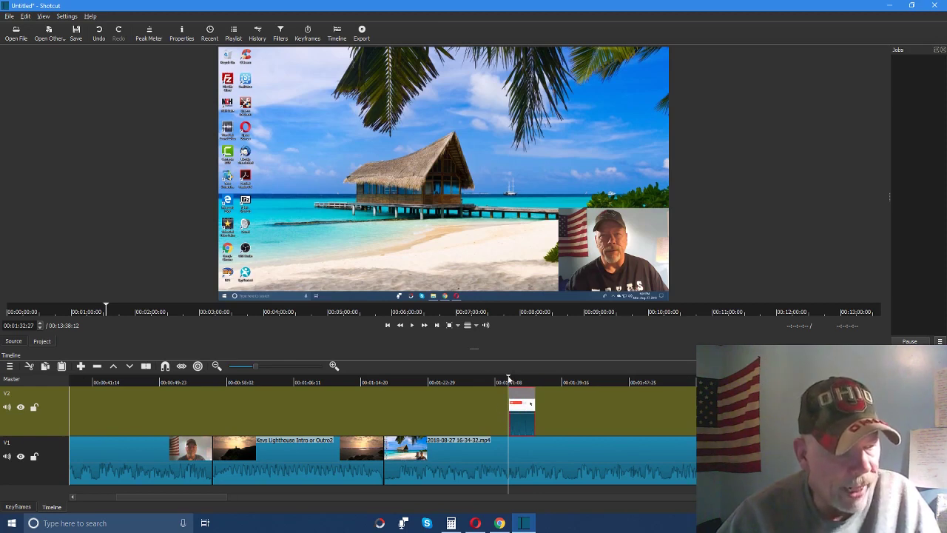
Step: Play the timeline from 00:01:25:28 past the Subscribe Click clip to check the overlay, then pause
{"action": "left_click_drag", "start_coordinate": [508, 376], "coordinate": [518, 381]}
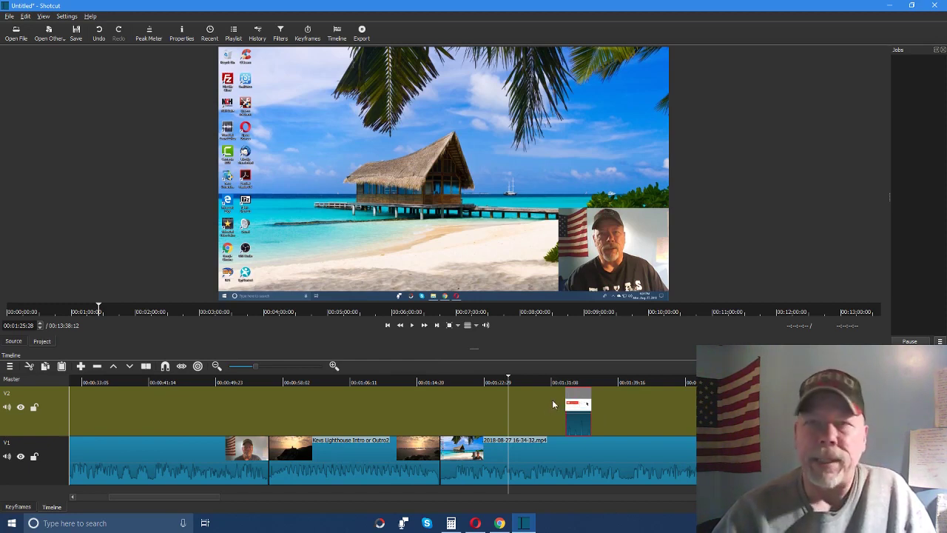
{"action": "left_click", "coordinate": [412, 325]}
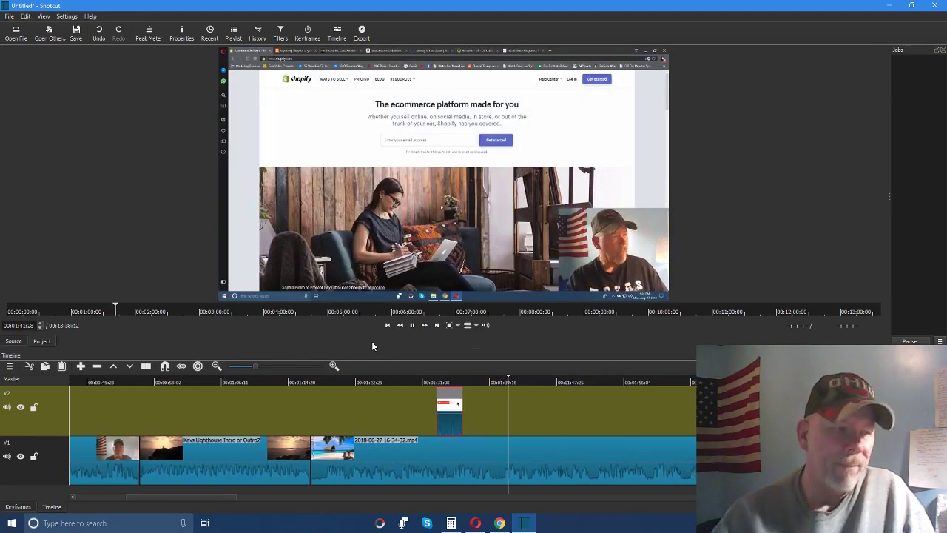
{"action": "left_click", "coordinate": [413, 325]}
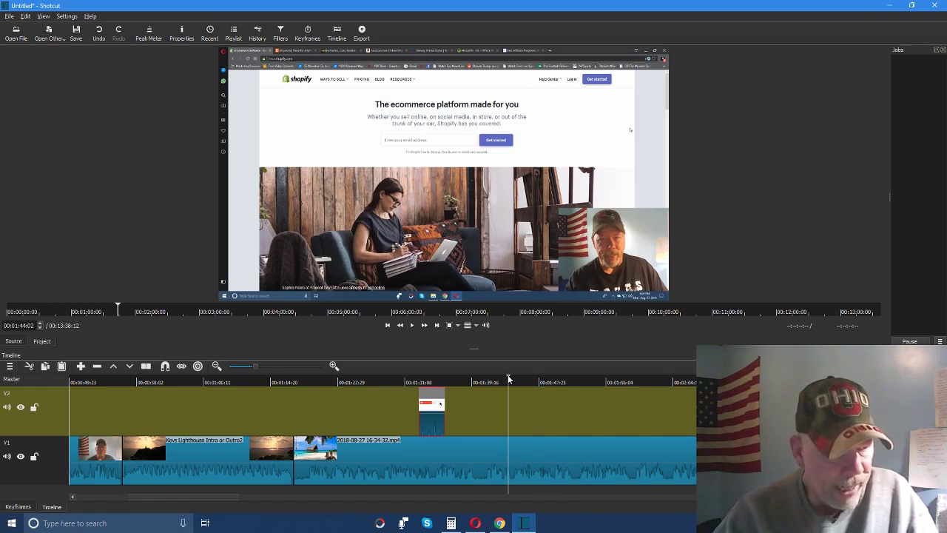
Step: Scrub back and forth through the section after the Subscribe Click clip, up to about 00:02:04, and stop at 00:01:44:06
{"action": "key", "text": "l"}
{"action": "key", "text": "l"}
{"action": "key", "text": "l"}
{"action": "key", "text": "j"}
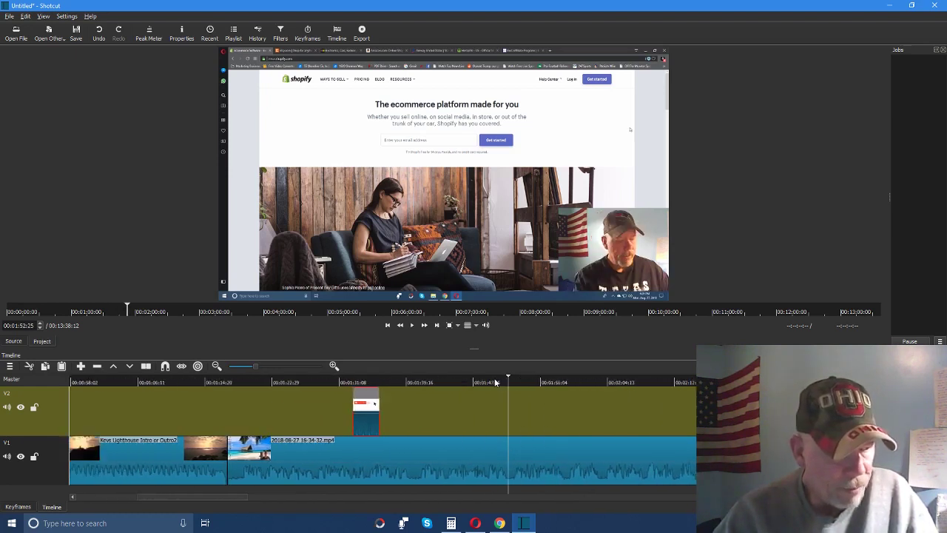
{"action": "key", "text": "l"}
{"action": "key", "text": "l"}
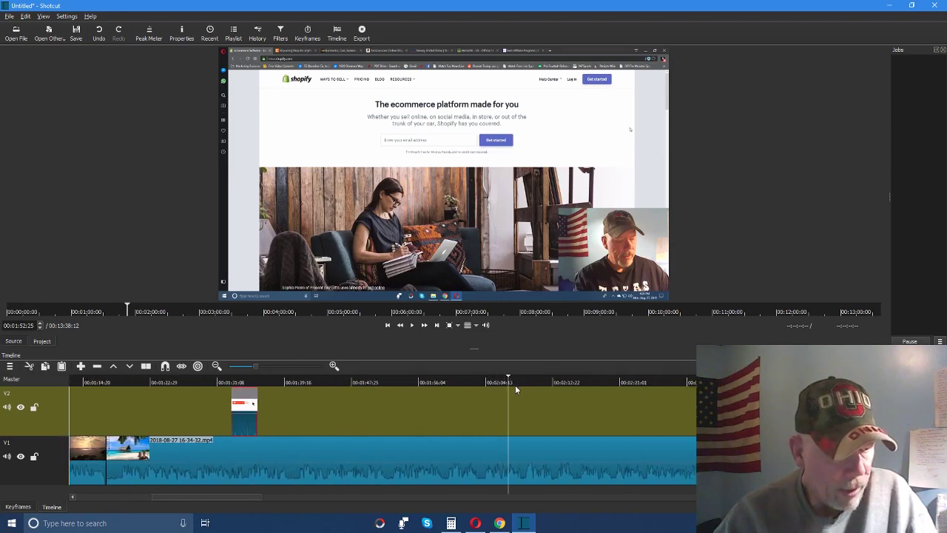
{"action": "key", "text": "j"}
{"action": "key", "text": "j"}
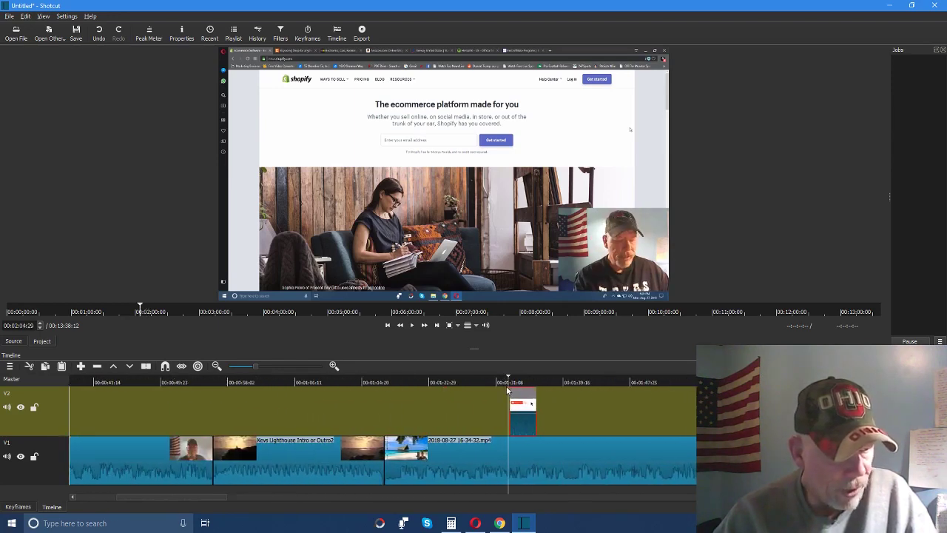
{"action": "key", "text": "l"}
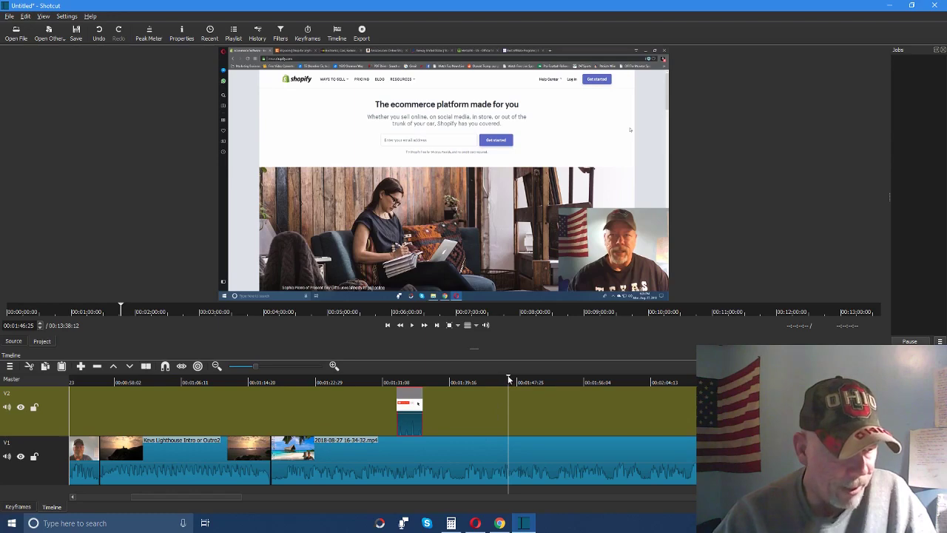
{"action": "scroll", "coordinate": [508, 379], "scroll_direction": "up", "scroll_amount": 3}
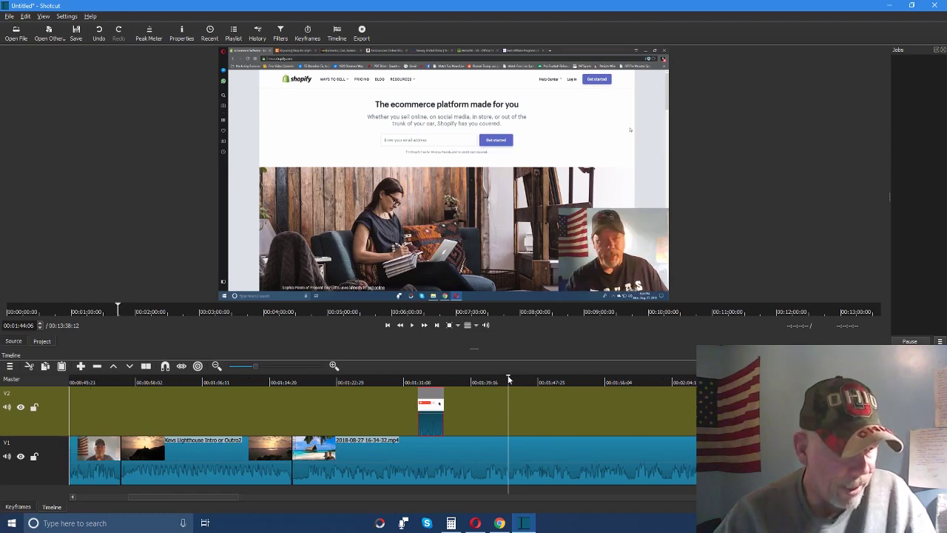
{"action": "mouse_move", "coordinate": [508, 378]}
{"action": "left_mouse_down"}
{"action": "mouse_move", "coordinate": [479, 378]}
{"action": "mouse_move", "coordinate": [518, 381]}
{"action": "left_mouse_up"}
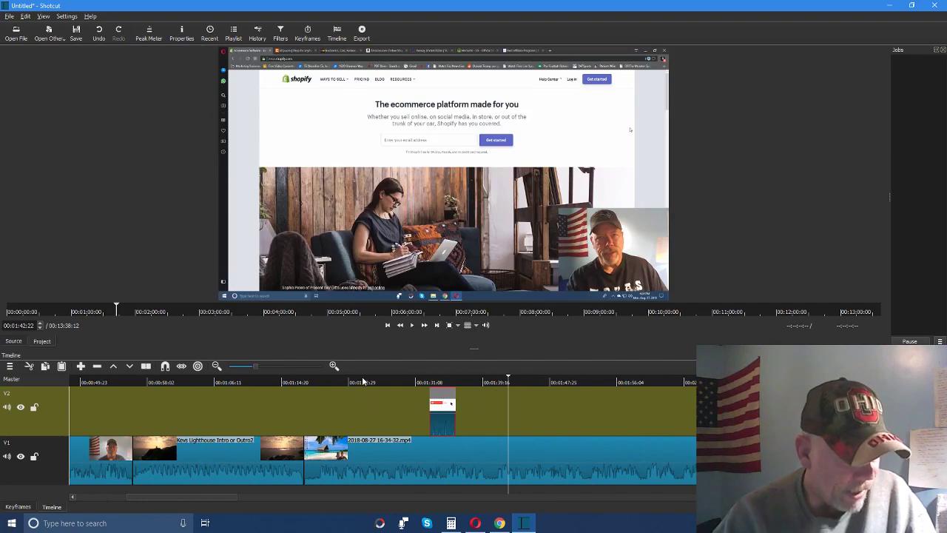
{"action": "scroll", "coordinate": [363, 381], "scroll_direction": "up", "scroll_amount": 10}
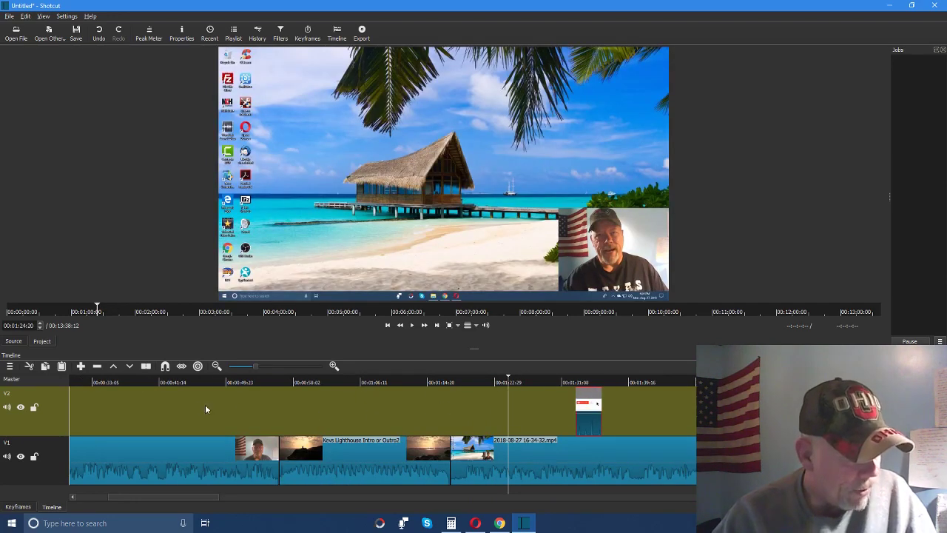
{"action": "left_click", "coordinate": [146, 370]}
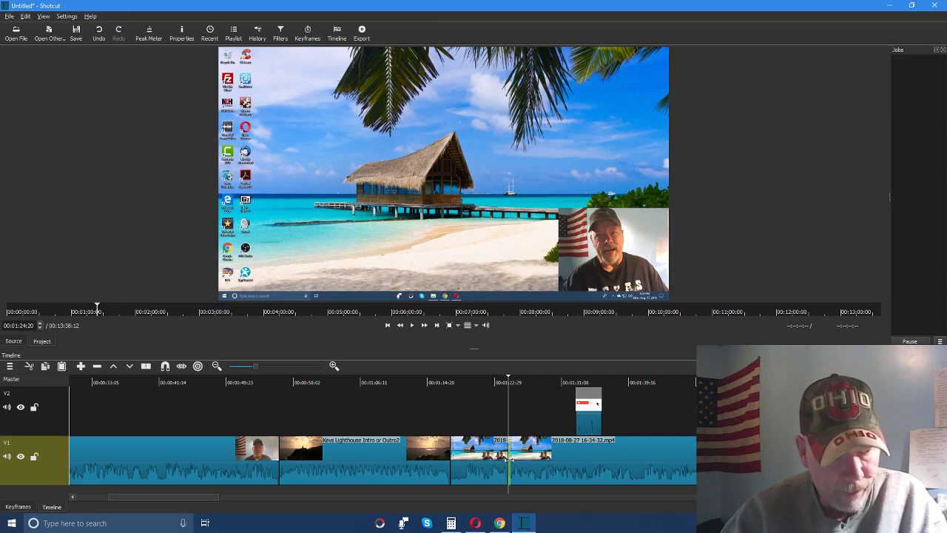
Step: Select the part of the beach hut clip after the split on V1 and open the list of filters to add
{"action": "left_click", "coordinate": [642, 450]}
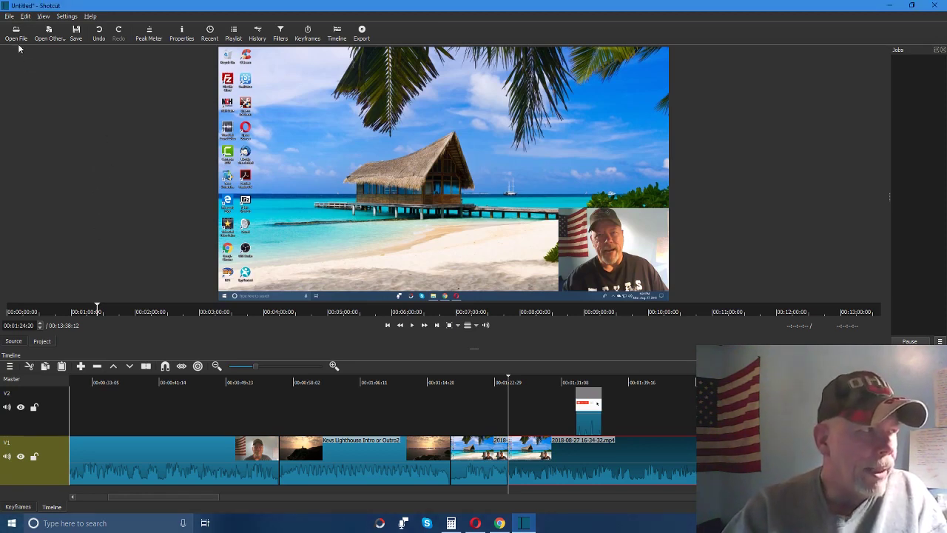
{"action": "left_click", "coordinate": [10, 18]}
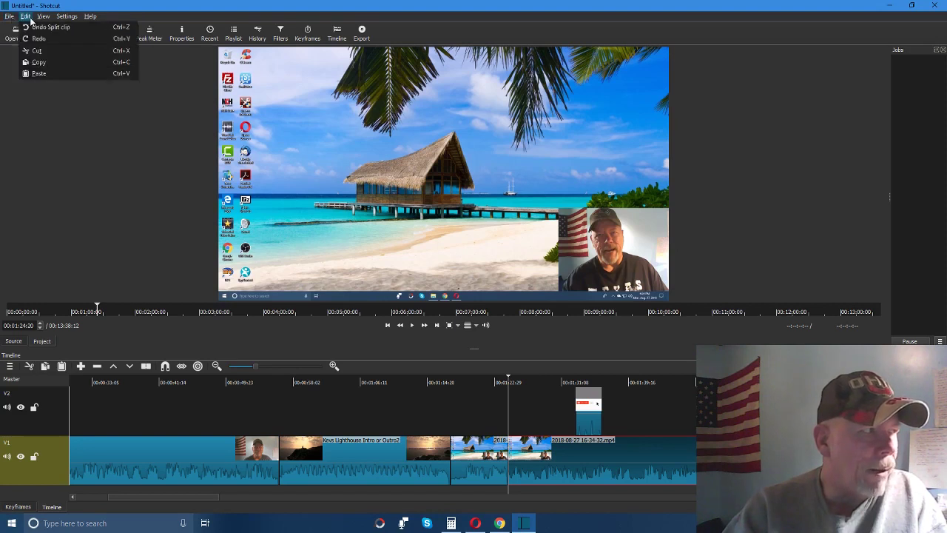
{"action": "mouse_move", "coordinate": [63, 19]}
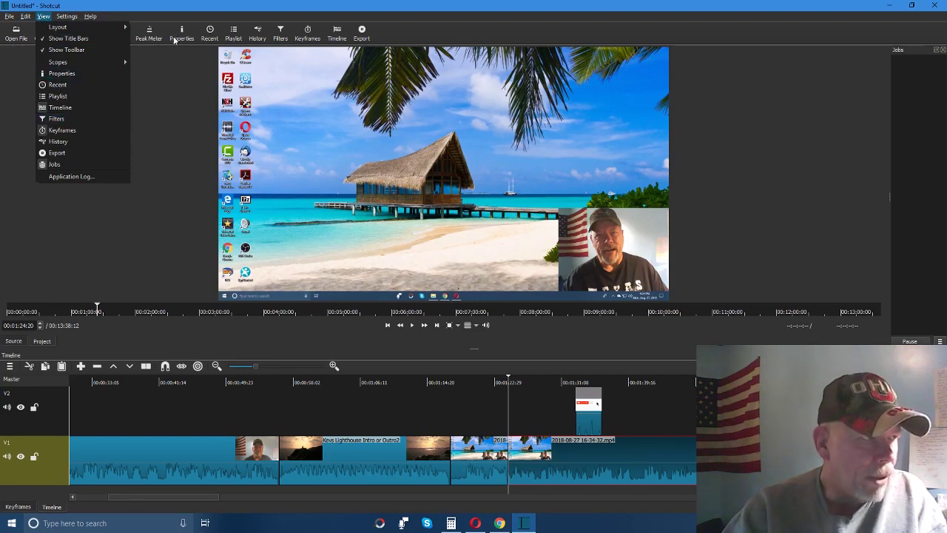
{"action": "left_click", "coordinate": [280, 35]}
{"action": "left_click", "coordinate": [281, 35]}
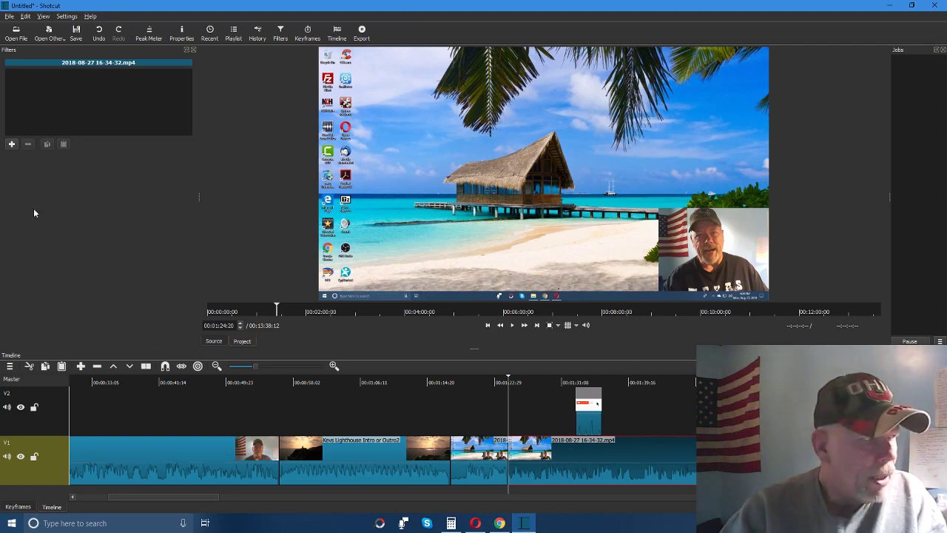
{"action": "left_click", "coordinate": [11, 145]}
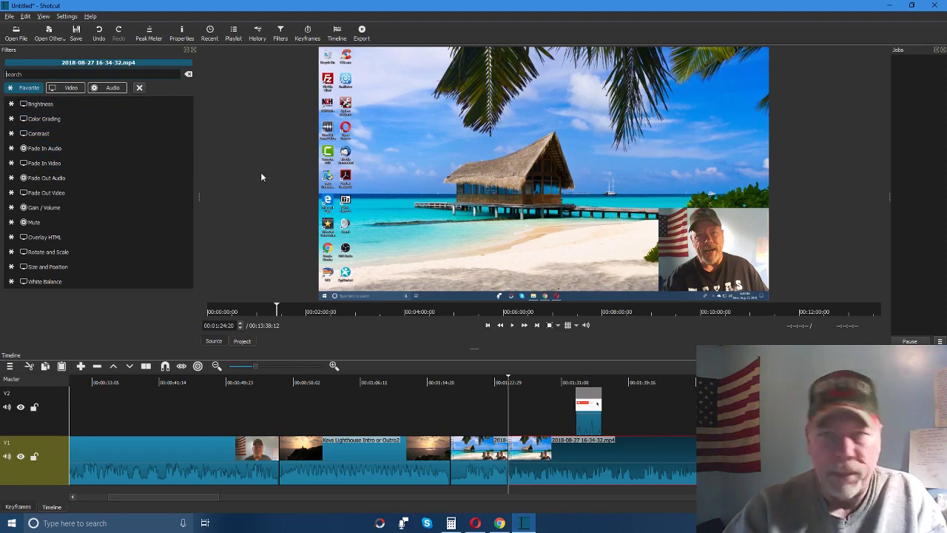
Step: Switch to the Opera browser and open the Tutorials page of shotcut.org
{"action": "left_click", "coordinate": [475, 523]}
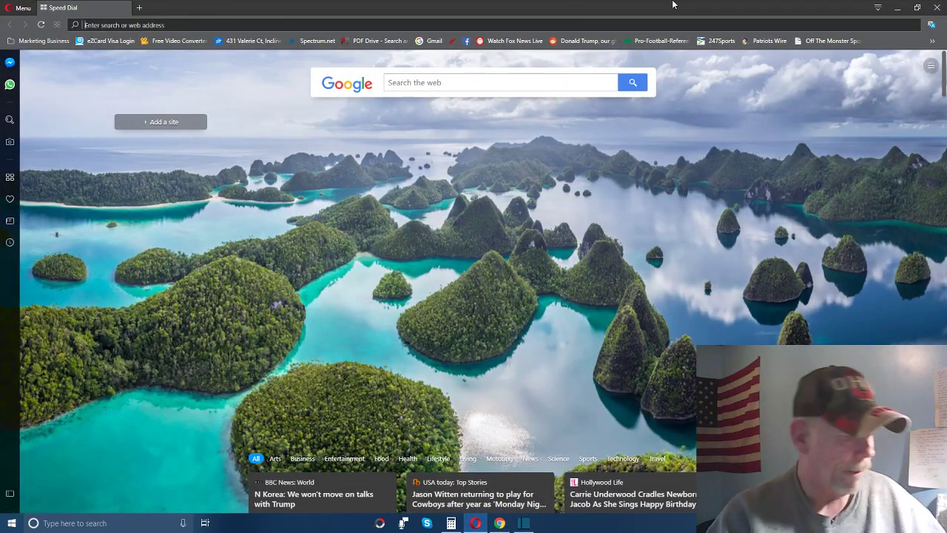
{"action": "type", "text": "shotcut"}
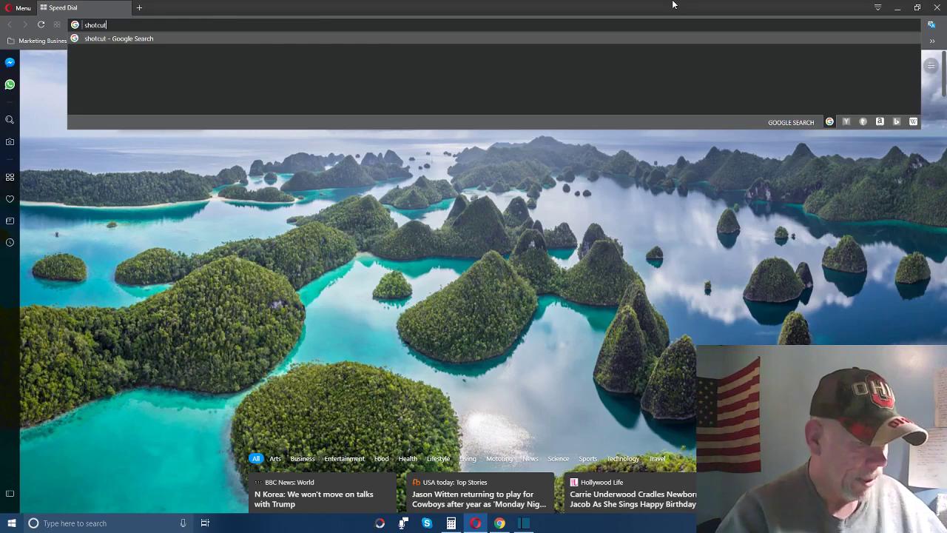
{"action": "type", "text": ".org"}
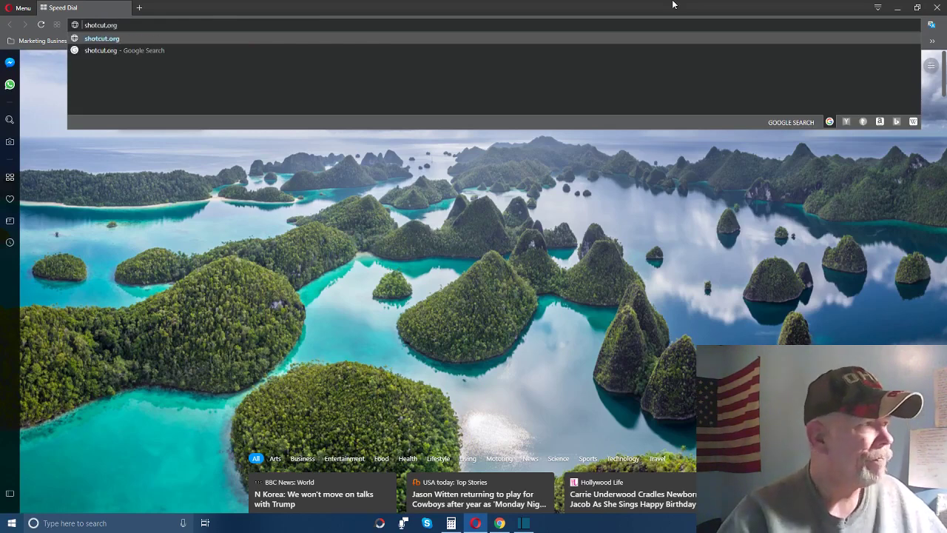
{"action": "key", "text": "Return"}
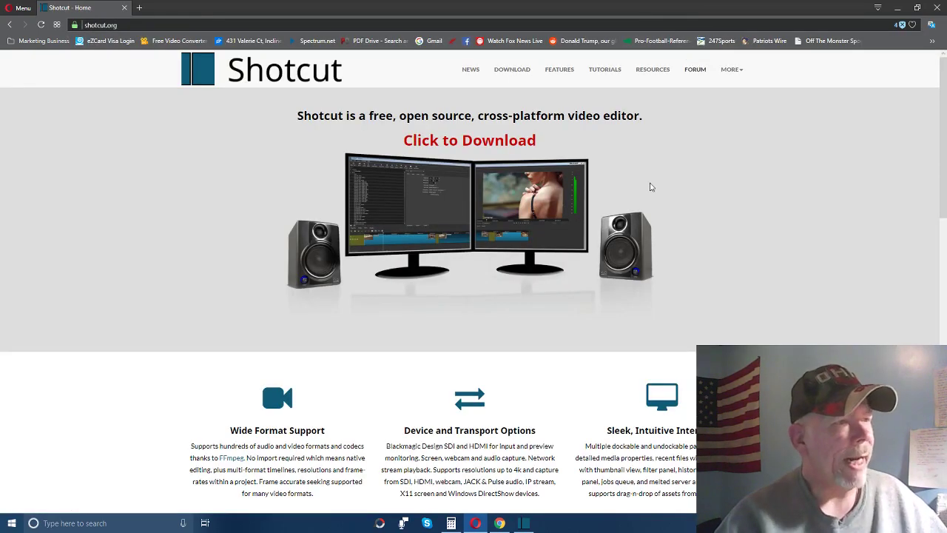
{"action": "left_click", "coordinate": [601, 70]}
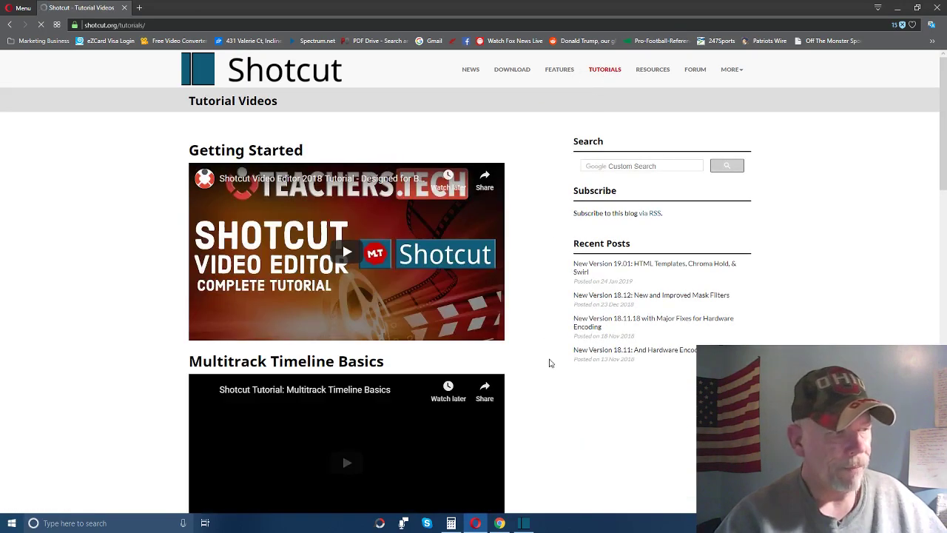
Step: Look through the tutorial videos and the Other Video Tutorials and See Also links, and return to Shotcut
{"action": "scroll", "coordinate": [551, 363], "scroll_direction": "down", "scroll_amount": 5}
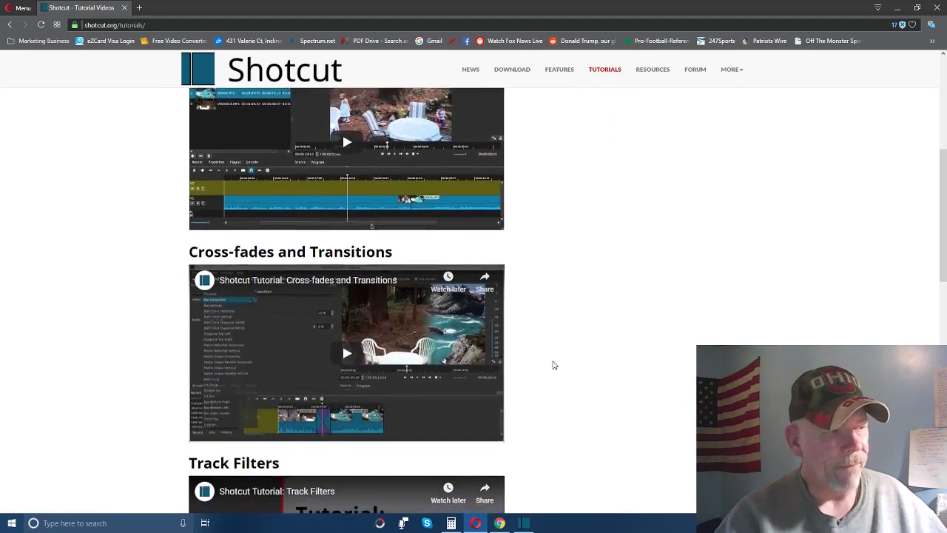
{"action": "scroll", "coordinate": [558, 340], "scroll_direction": "down", "scroll_amount": 6}
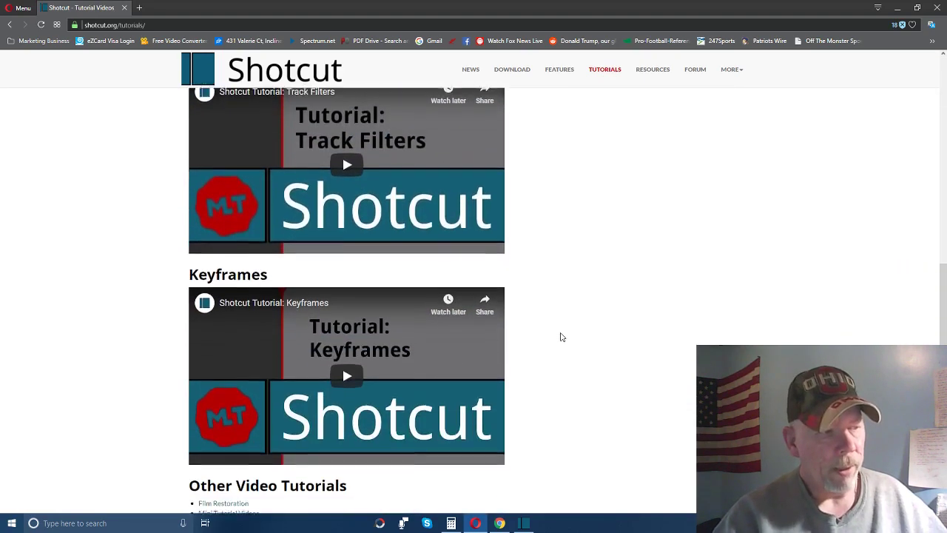
{"action": "scroll", "coordinate": [561, 336], "scroll_direction": "down", "scroll_amount": 2}
{"action": "scroll", "coordinate": [560, 336], "scroll_direction": "down", "scroll_amount": 1}
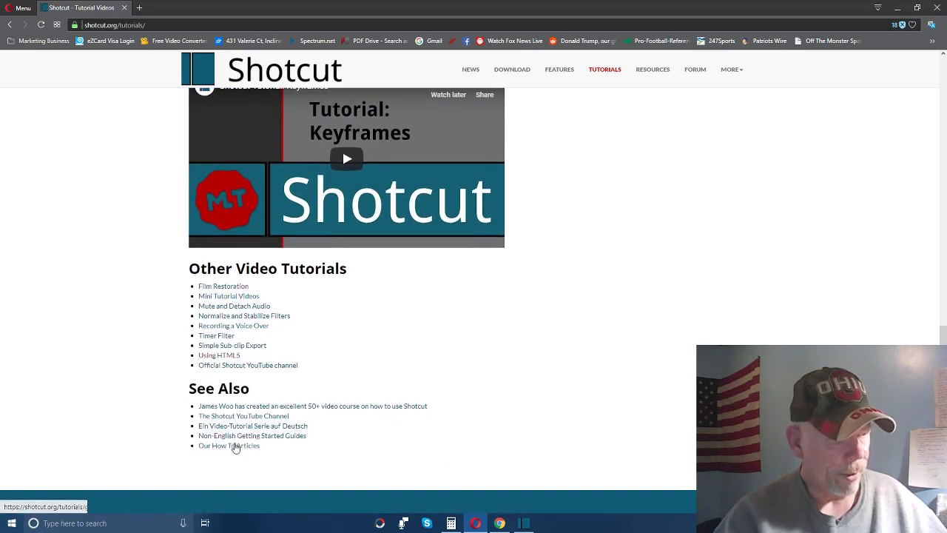
{"action": "scroll", "coordinate": [559, 304], "scroll_direction": "up", "scroll_amount": 7}
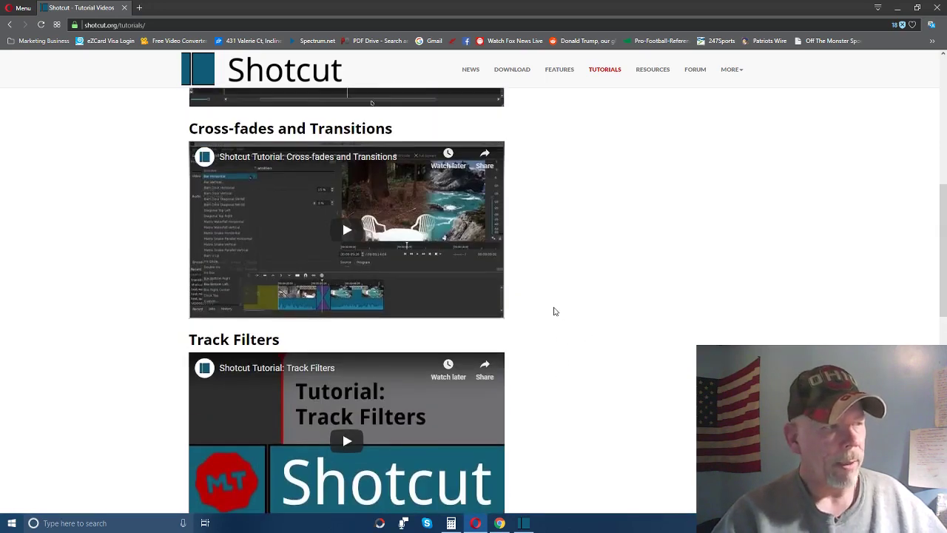
{"action": "scroll", "coordinate": [555, 311], "scroll_direction": "up", "scroll_amount": 6}
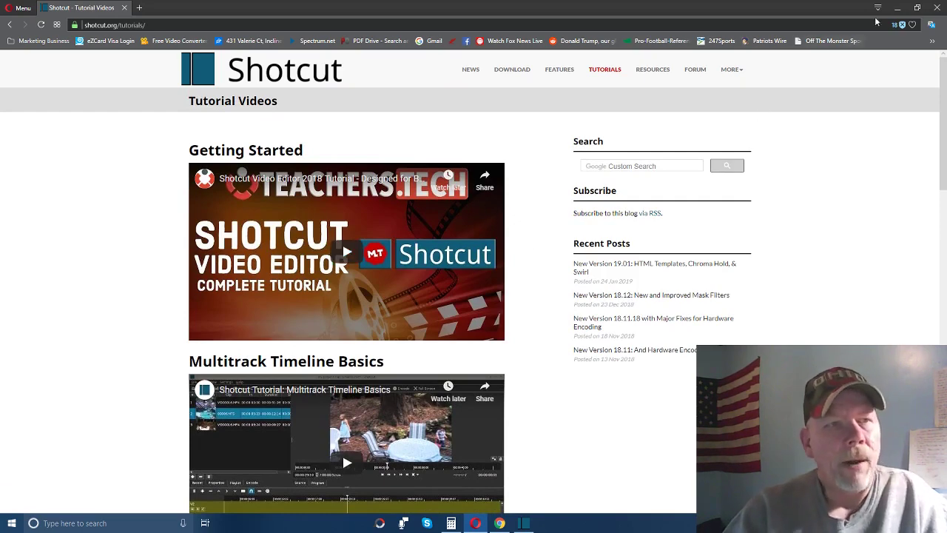
{"action": "left_click", "coordinate": [896, 8]}
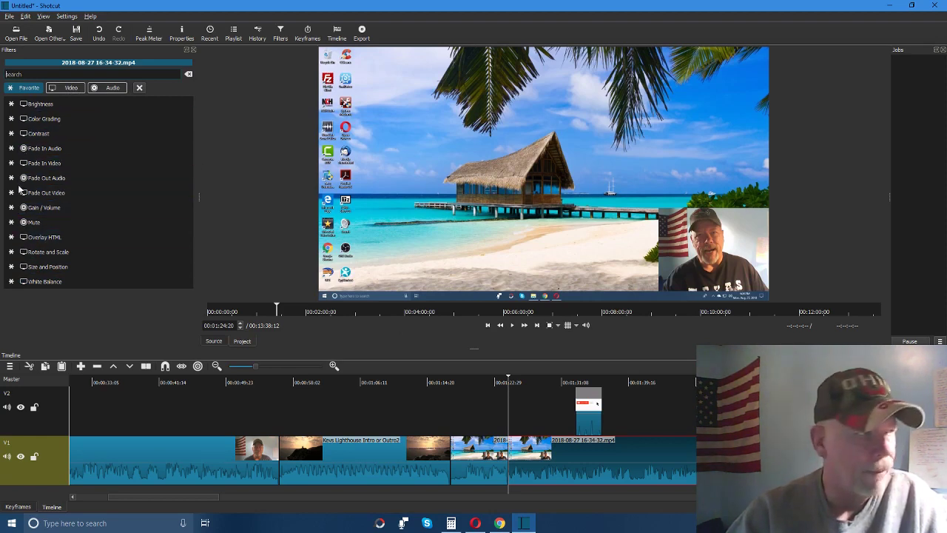
Step: Add the Text video filter to the selected clip and shift its text box to position 0, -4
{"action": "left_click", "coordinate": [69, 89]}
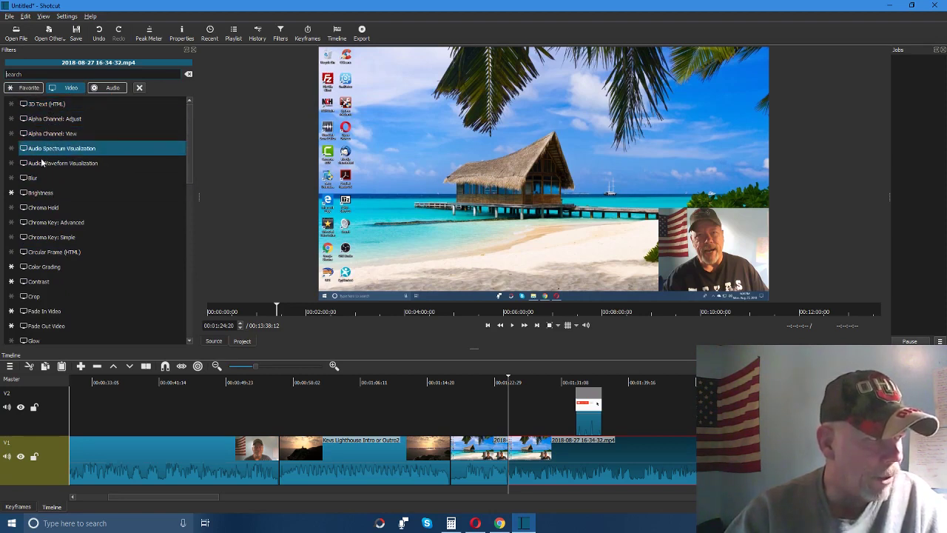
{"action": "scroll", "coordinate": [93, 237], "scroll_direction": "down", "scroll_amount": 3}
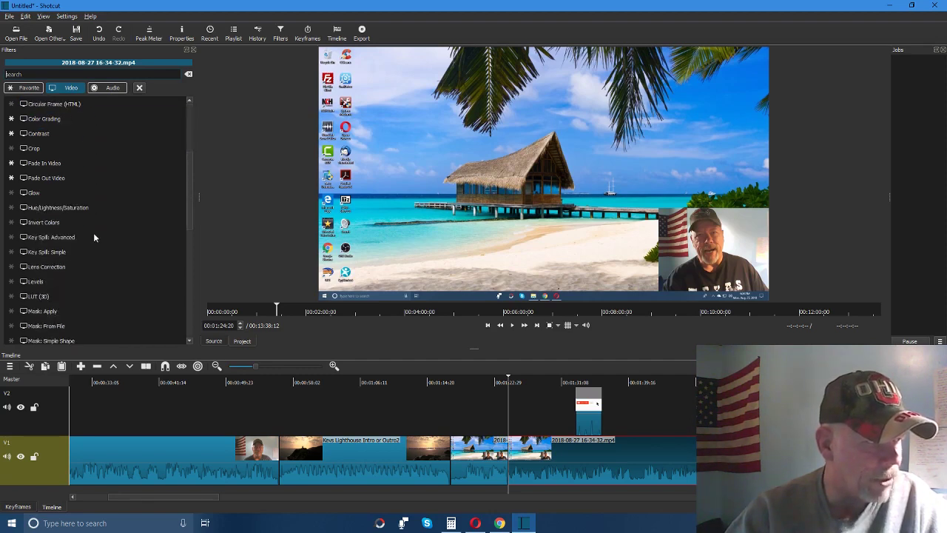
{"action": "scroll", "coordinate": [93, 236], "scroll_direction": "down", "scroll_amount": 7}
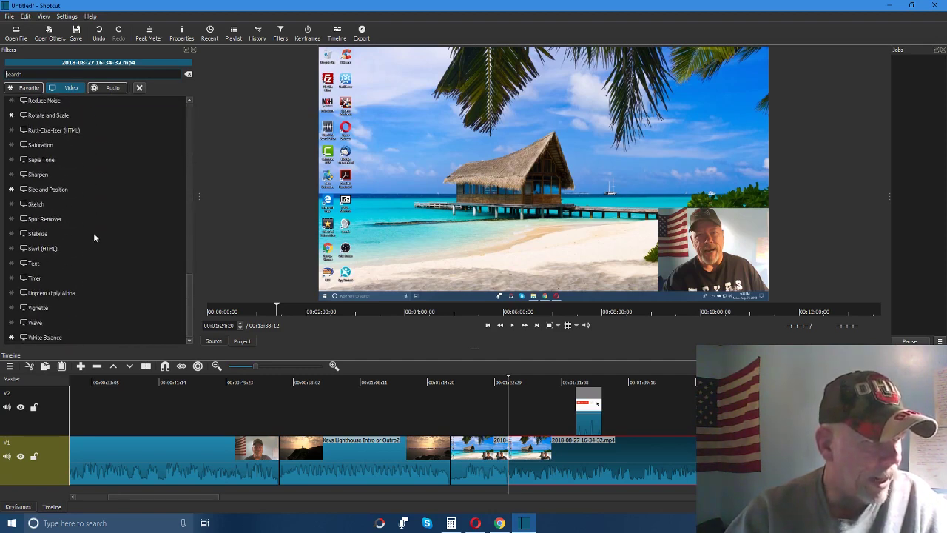
{"action": "left_click", "coordinate": [42, 267]}
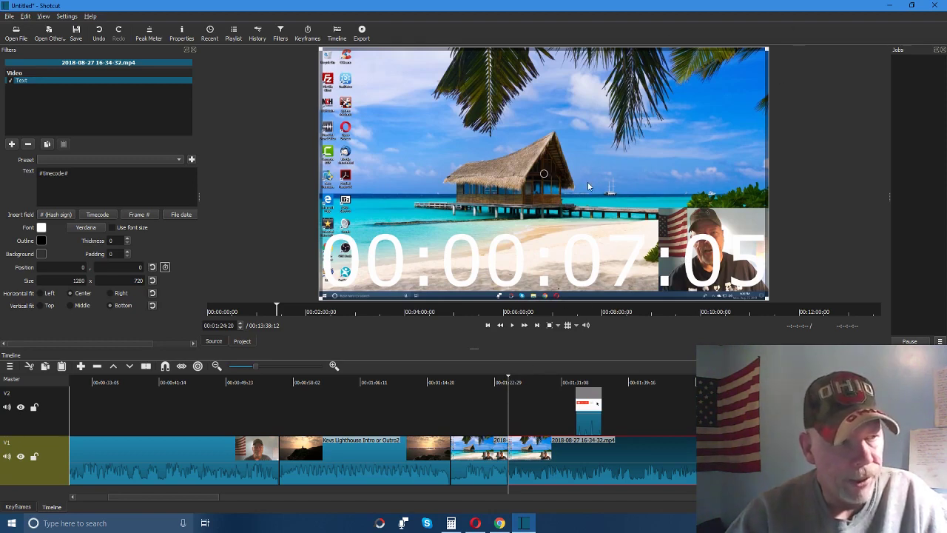
{"action": "left_click_drag", "start_coordinate": [571, 178], "coordinate": [531, 170]}
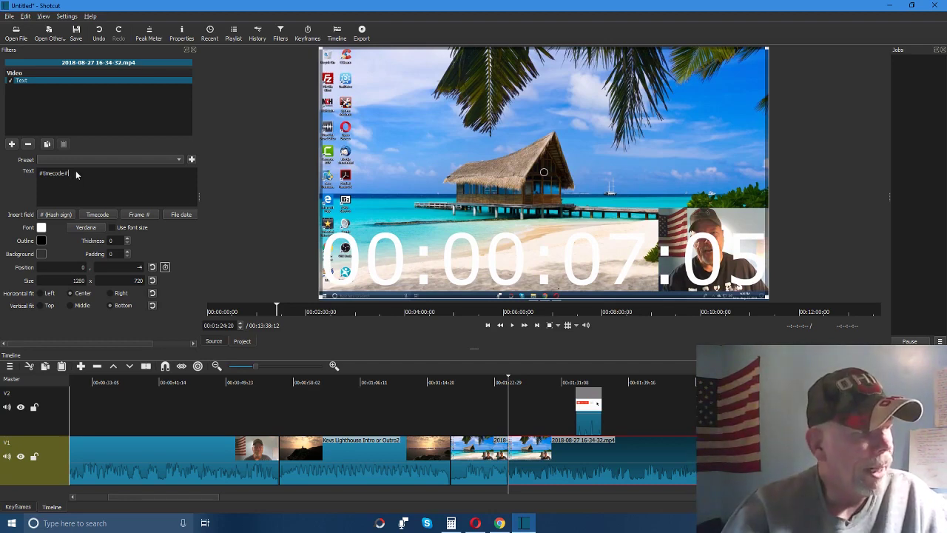
Step: Replace the #timecode# placeholder in the Text filter with "Hi how are you doing", leaving the outline colour as it is
{"action": "key", "text": "BackSpace"}
{"action": "key", "text": "BackSpace"}
{"action": "key", "text": "BackSpace"}
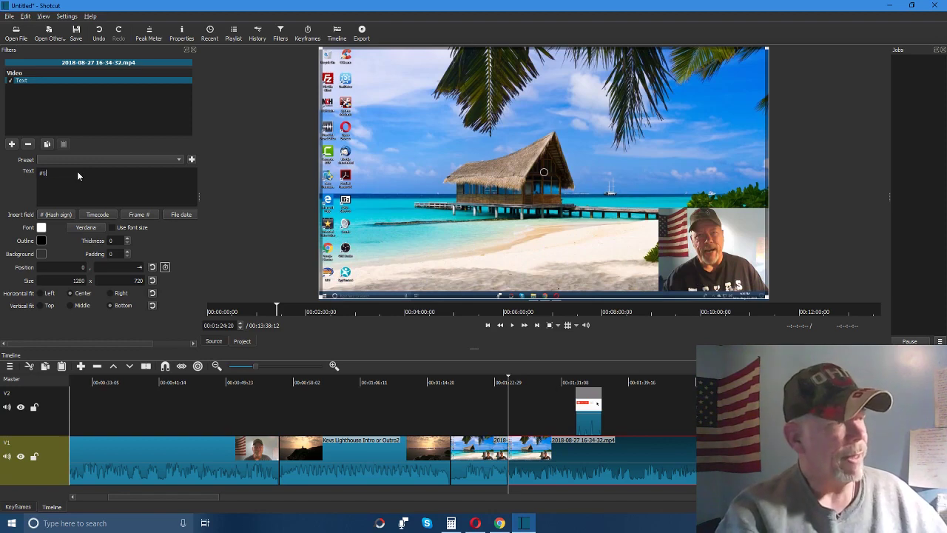
{"action": "key", "text": "BackSpace"}
{"action": "key", "text": "BackSpace"}
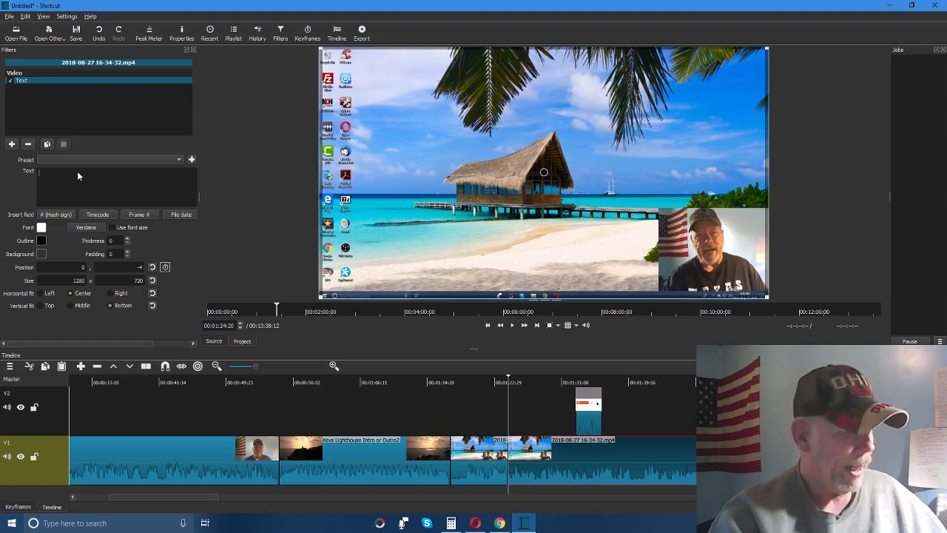
{"action": "type", "text": "Hi"}
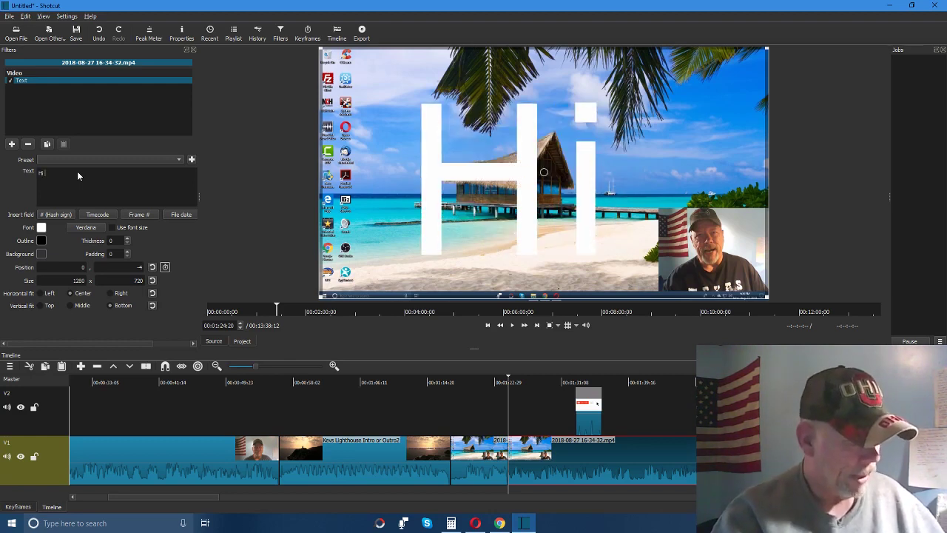
{"action": "type", "text": " ho"}
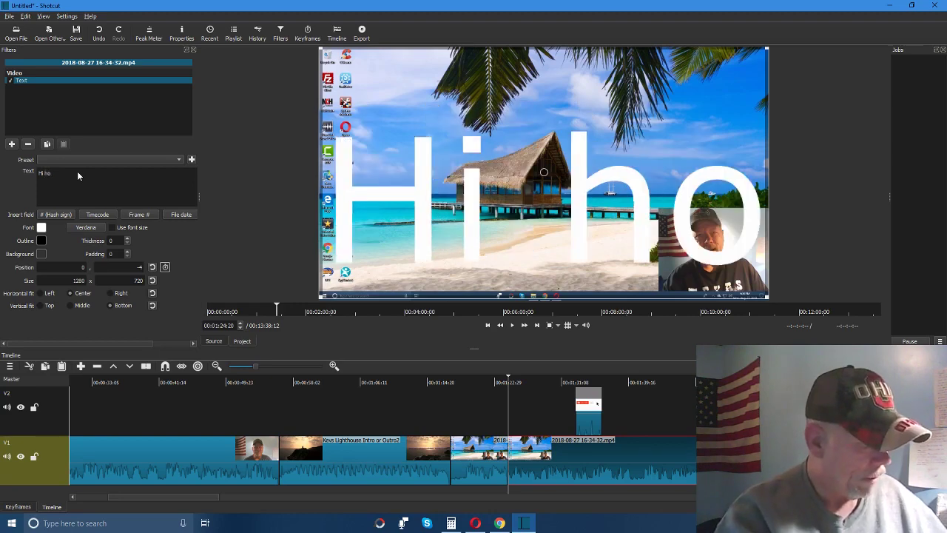
{"action": "type", "text": "w are yo0u fong"}
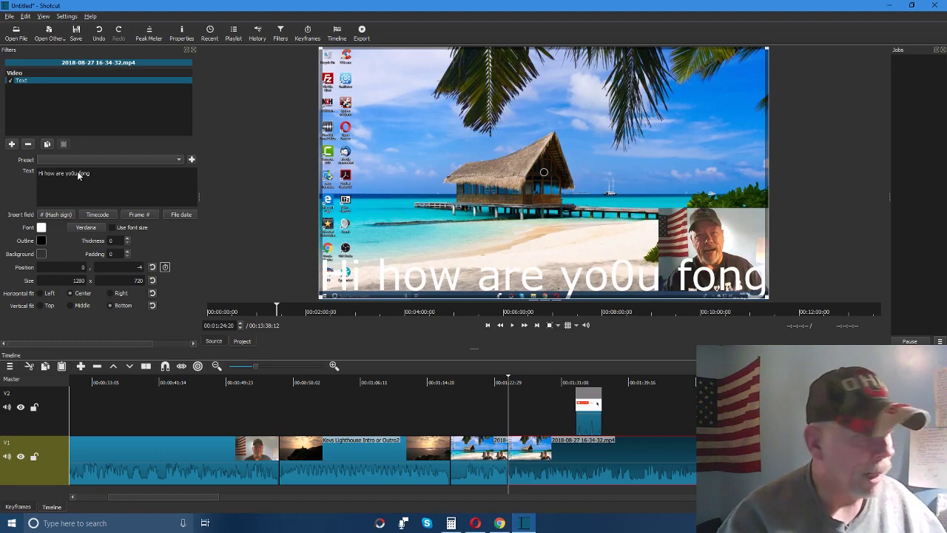
{"action": "key", "text": "BackSpace"}
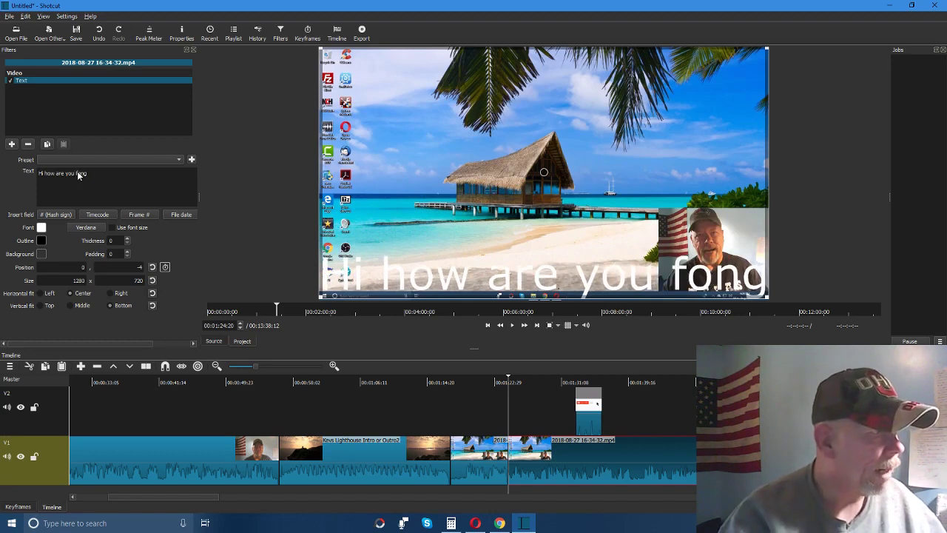
{"action": "key", "text": "BackSpace"}
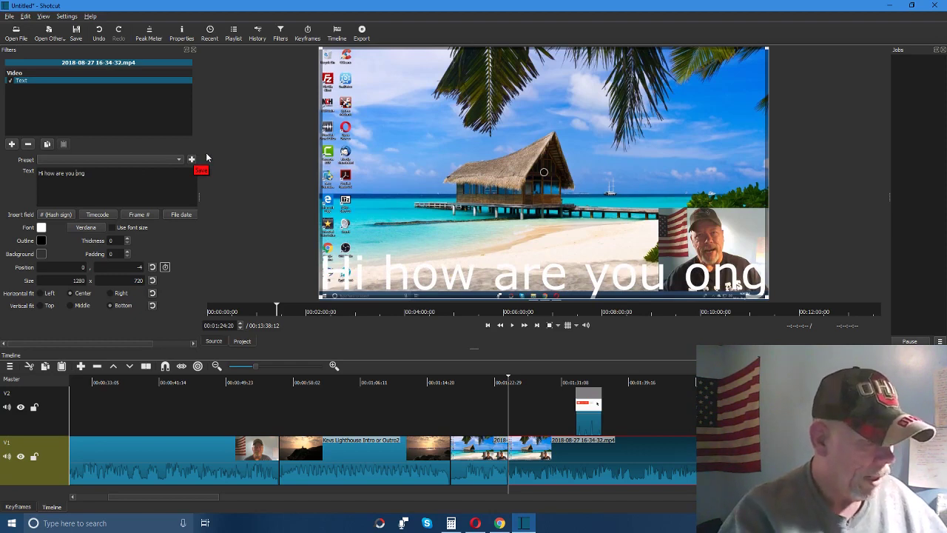
{"action": "type", "text": "doi"}
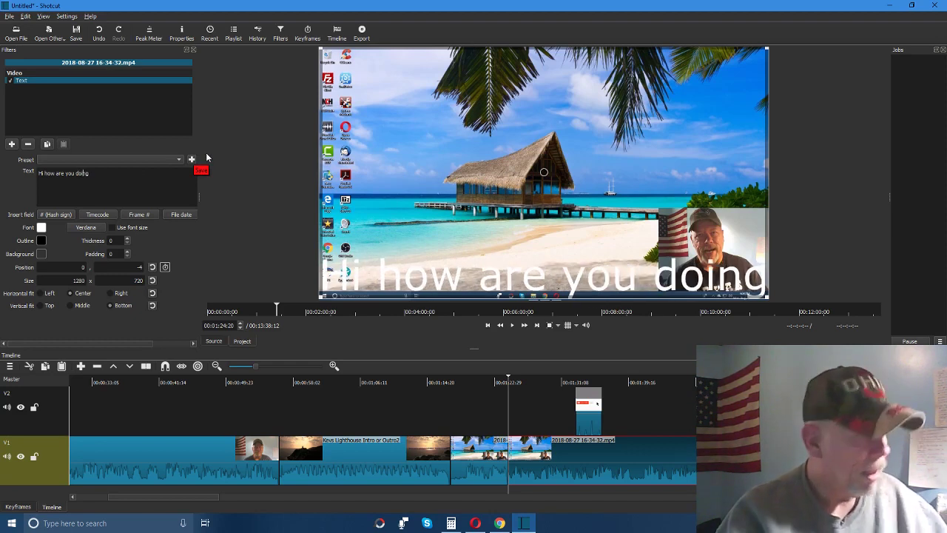
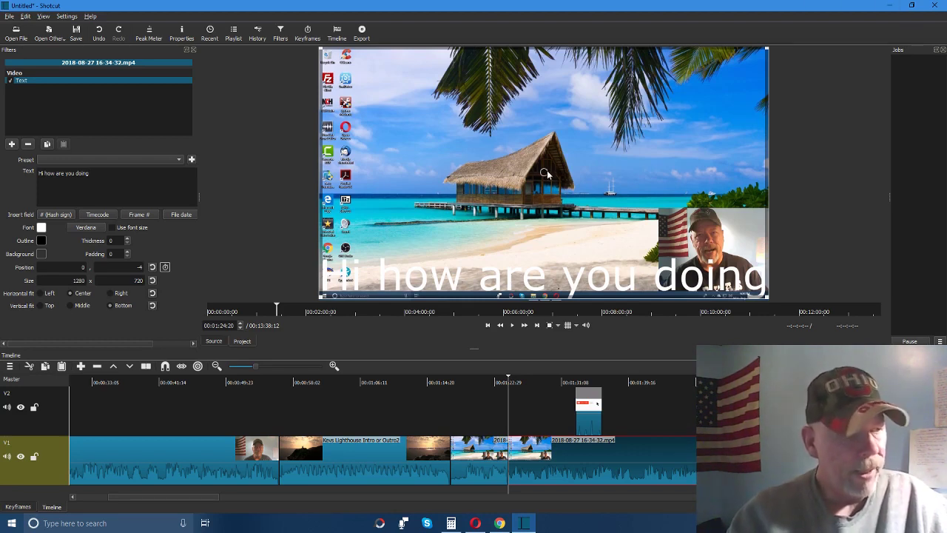
{"action": "left_click", "coordinate": [41, 241]}
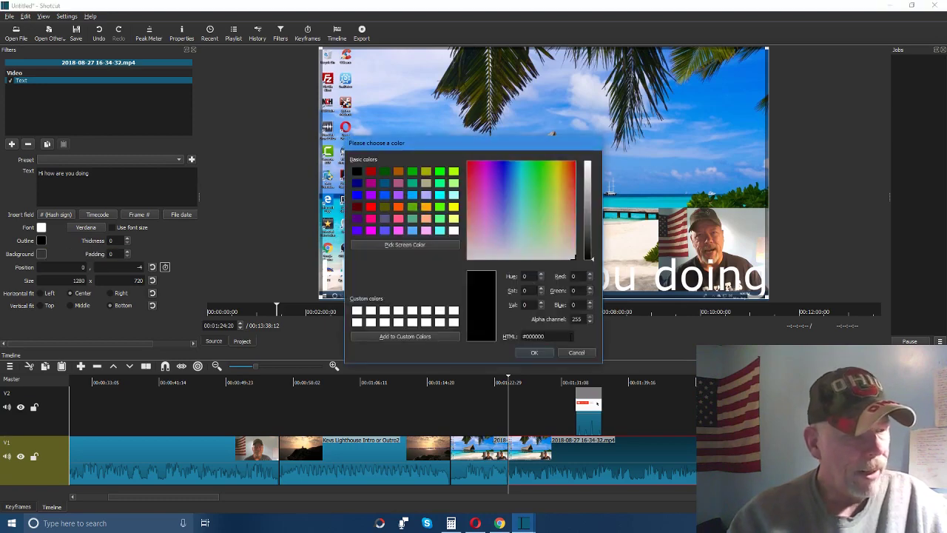
{"action": "left_click", "coordinate": [576, 353]}
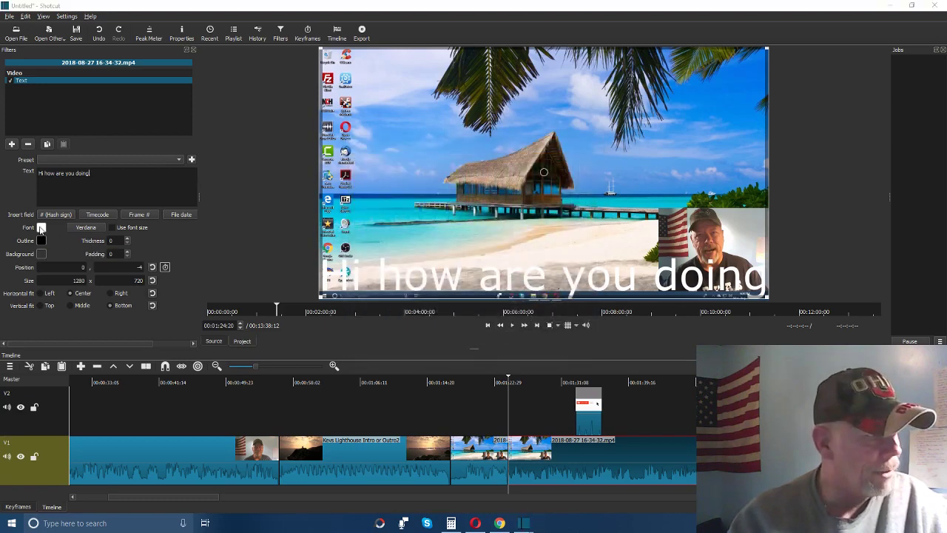
{"action": "left_click", "coordinate": [41, 227]}
{"action": "left_click", "coordinate": [575, 351]}
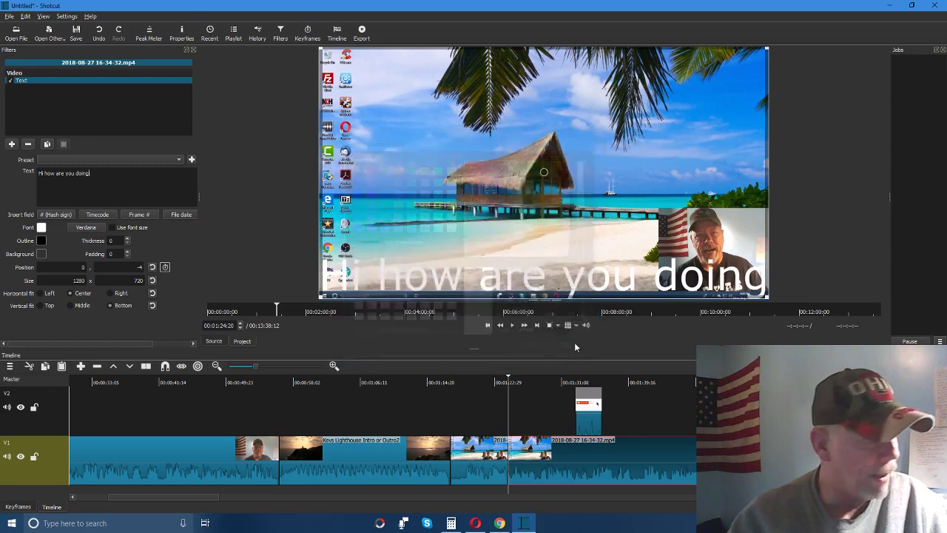
{"action": "left_click", "coordinate": [41, 241]}
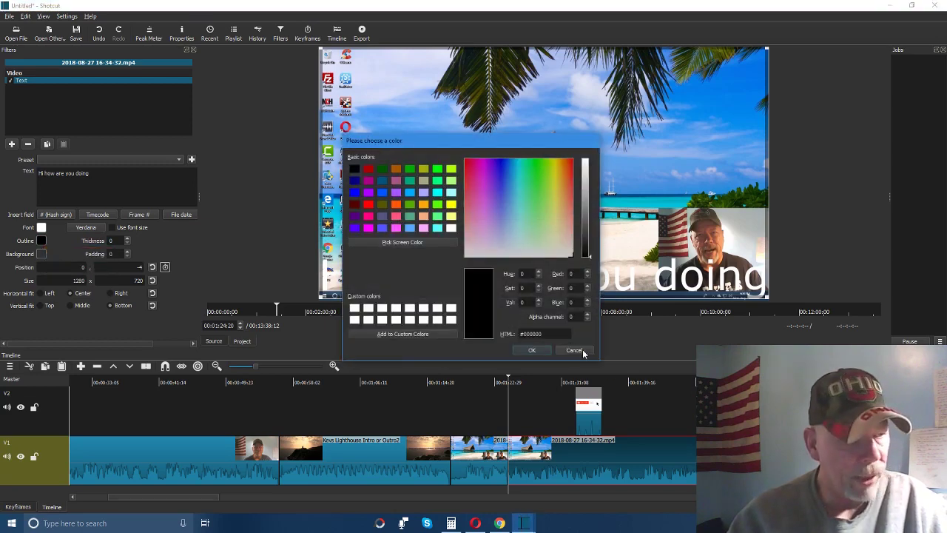
{"action": "left_click", "coordinate": [577, 350]}
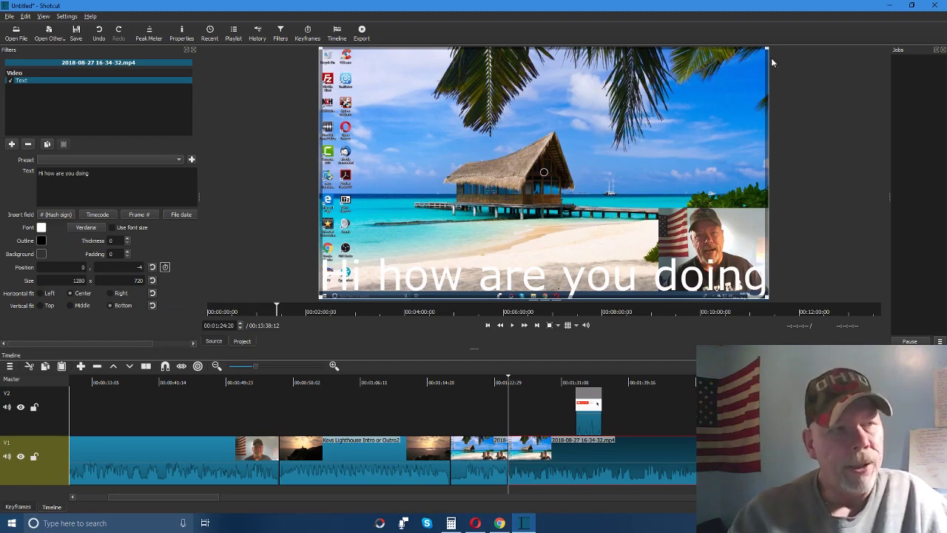
Step: Shrink the text box to about 505 x 146 and place it at about position 231, 213 in the preview
{"action": "left_click_drag", "start_coordinate": [762, 58], "coordinate": [591, 195]}
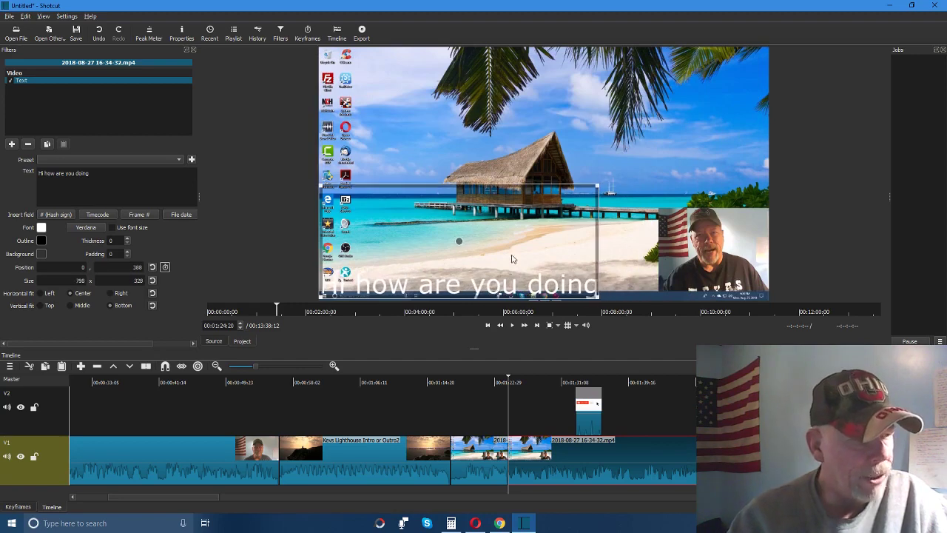
{"action": "left_click_drag", "start_coordinate": [459, 240], "coordinate": [541, 178]}
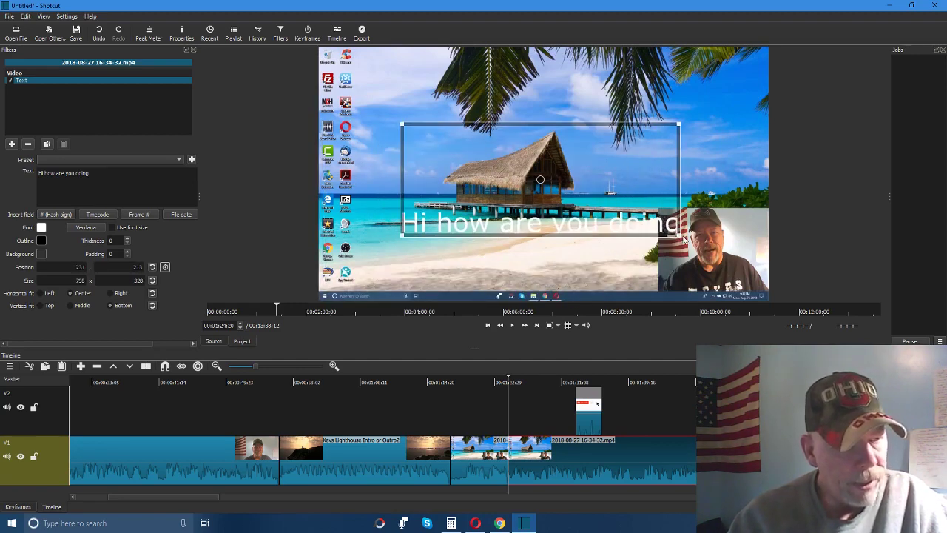
{"action": "left_click_drag", "start_coordinate": [680, 236], "coordinate": [576, 172]}
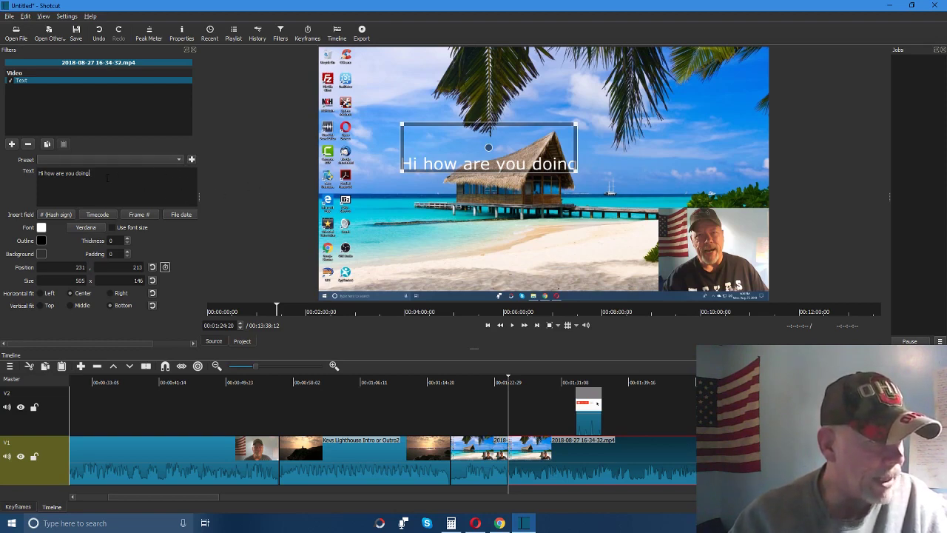
Step: Delete the whole "Hi how are you doing" text from the Text filter
{"action": "key", "text": "BackSpace"}
{"action": "key", "text": "BackSpace"}
{"action": "key", "text": "BackSpace"}
{"action": "key", "text": "BackSpace"}
{"action": "key", "text": "BackSpace"}
{"action": "key", "text": "BackSpace"}
{"action": "key", "text": "BackSpace"}
{"action": "key", "text": "BackSpace"}
{"action": "key", "text": "BackSpace"}
{"action": "key", "text": "BackSpace"}
{"action": "key", "text": "BackSpace"}
{"action": "key", "text": "BackSpace"}
{"action": "key", "text": "BackSpace"}
{"action": "key", "text": "BackSpace"}
{"action": "key", "text": "BackSpace"}
{"action": "key", "text": "BackSpace"}
{"action": "key", "text": "BackSpace"}
{"action": "key", "text": "BackSpace"}
{"action": "key", "text": "BackSpace"}
{"action": "key", "text": "BackSpace"}
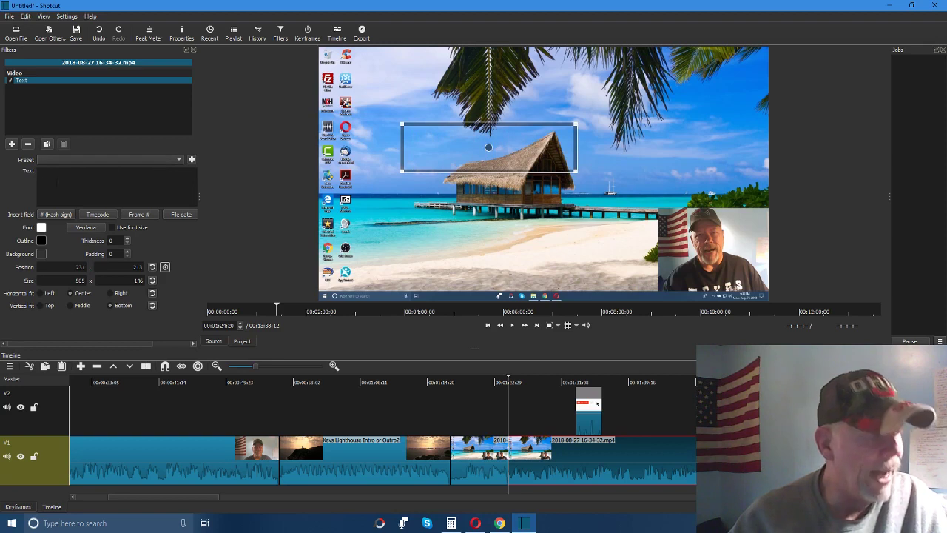
Step: Apply the saved website text preset to the Text filter and shrink its text box to about 382 x 196 at position 4, 496
{"action": "left_click", "coordinate": [192, 160]}
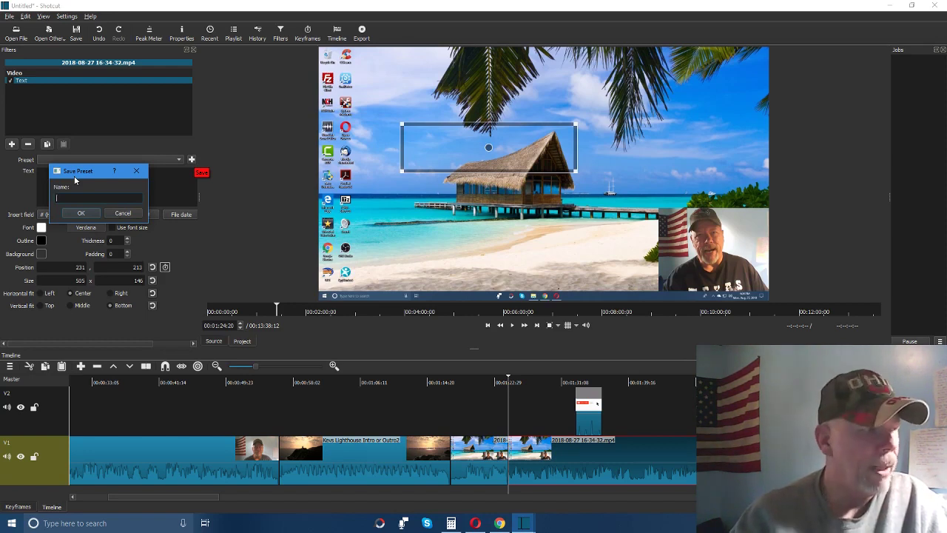
{"action": "left_click", "coordinate": [123, 213]}
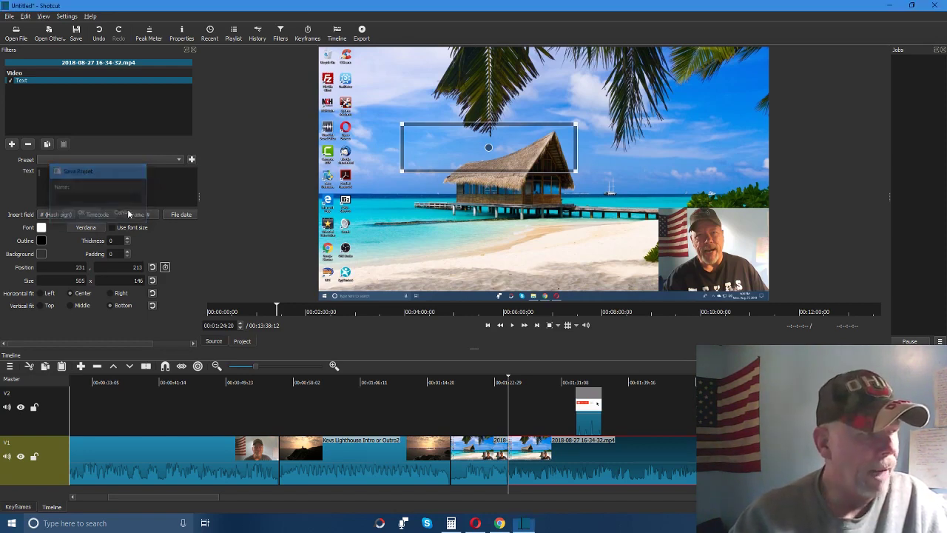
{"action": "left_click", "coordinate": [178, 160]}
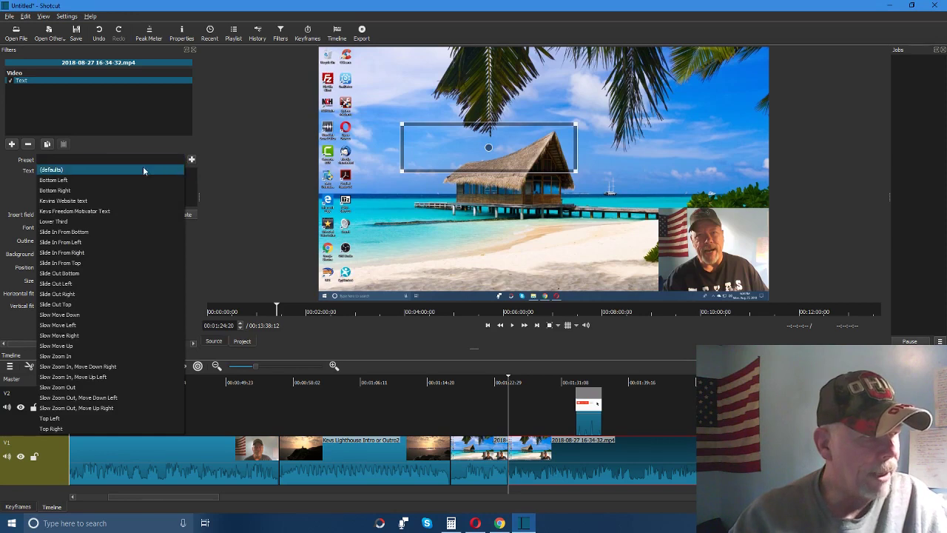
{"action": "left_click", "coordinate": [64, 201]}
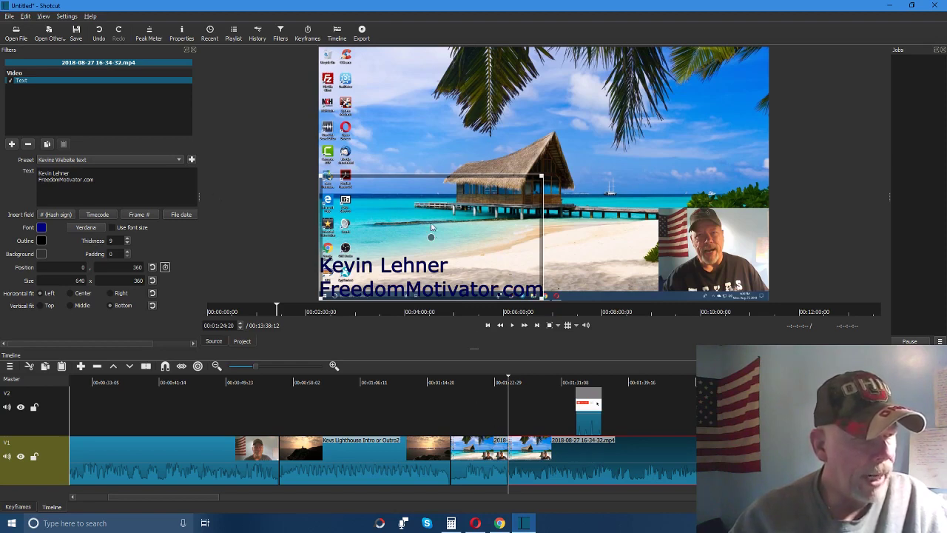
{"action": "left_click_drag", "start_coordinate": [429, 239], "coordinate": [438, 230]}
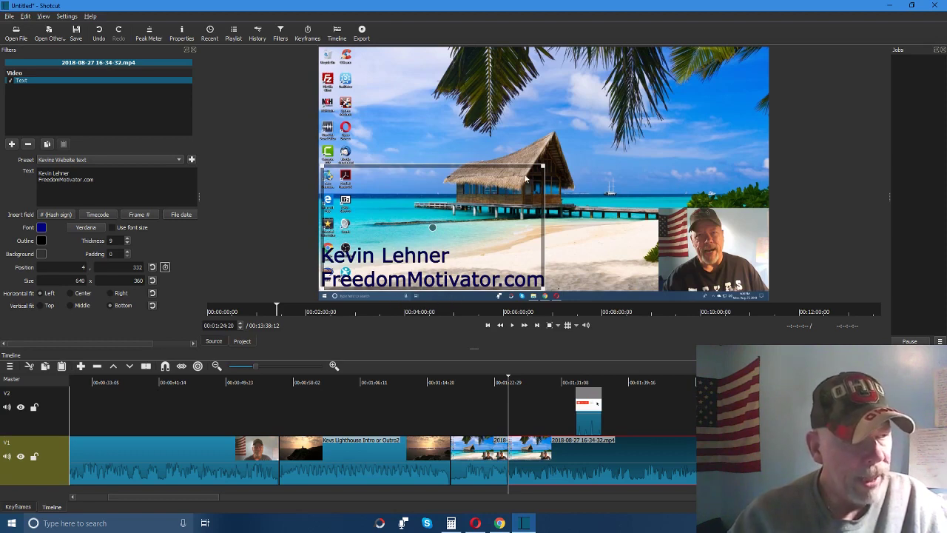
{"action": "left_click_drag", "start_coordinate": [542, 166], "coordinate": [447, 231]}
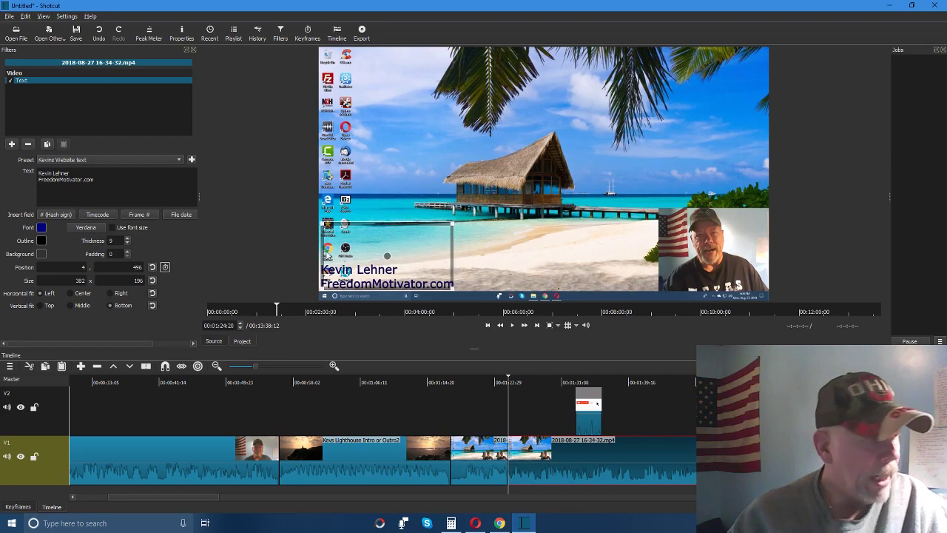
Step: Set the text's outline colour to cyan, #00ffff
{"action": "left_click", "coordinate": [41, 240]}
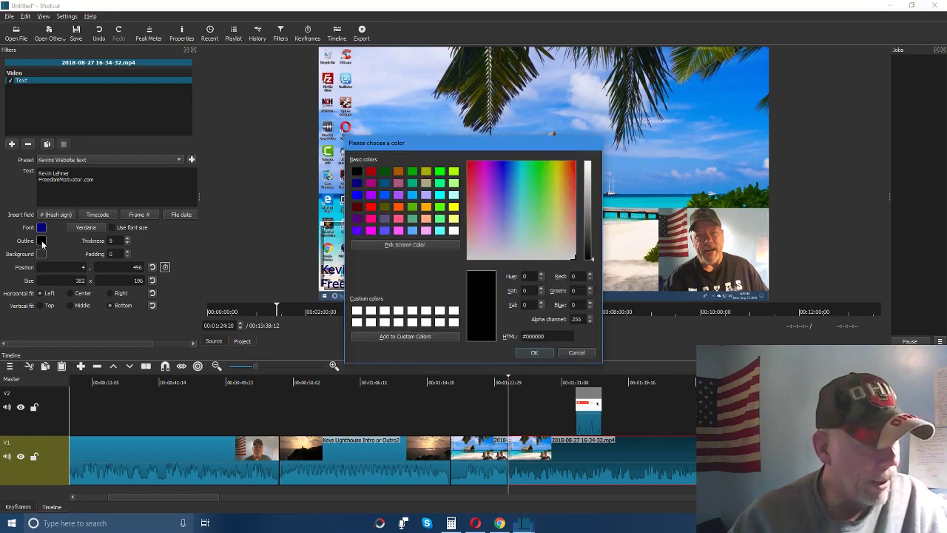
{"action": "left_click", "coordinate": [441, 198]}
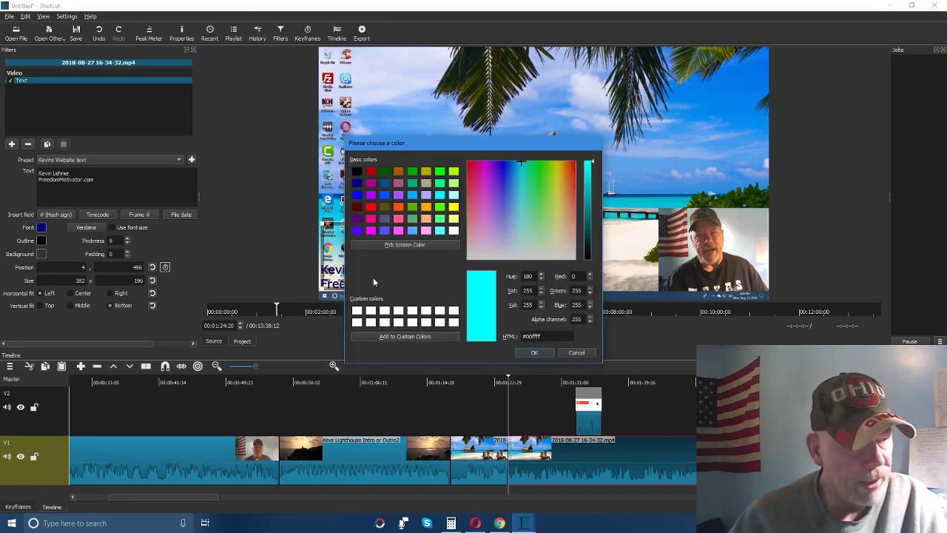
{"action": "left_click", "coordinate": [535, 353]}
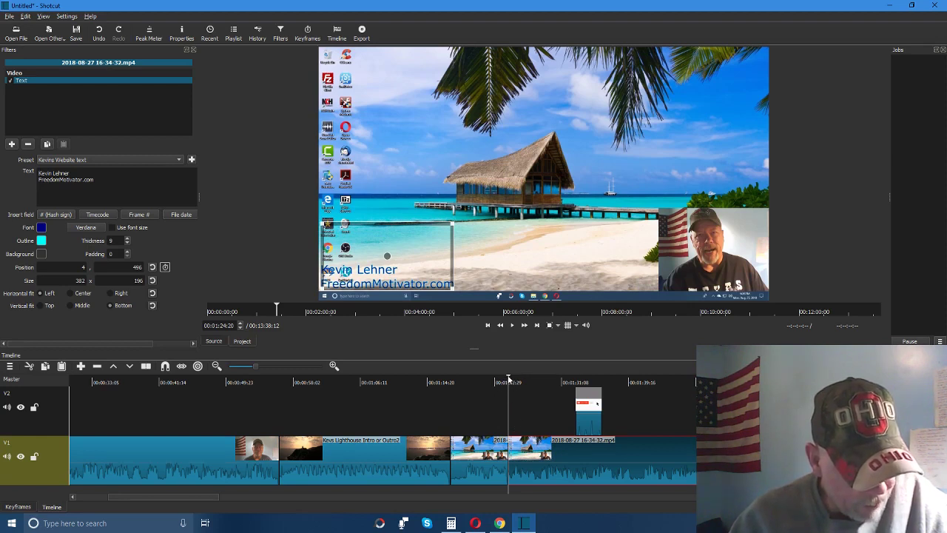
Step: Play the timeline from about 00:01:22:15 across the split to check where the text overlay starts
{"action": "left_click_drag", "start_coordinate": [508, 379], "coordinate": [506, 380]}
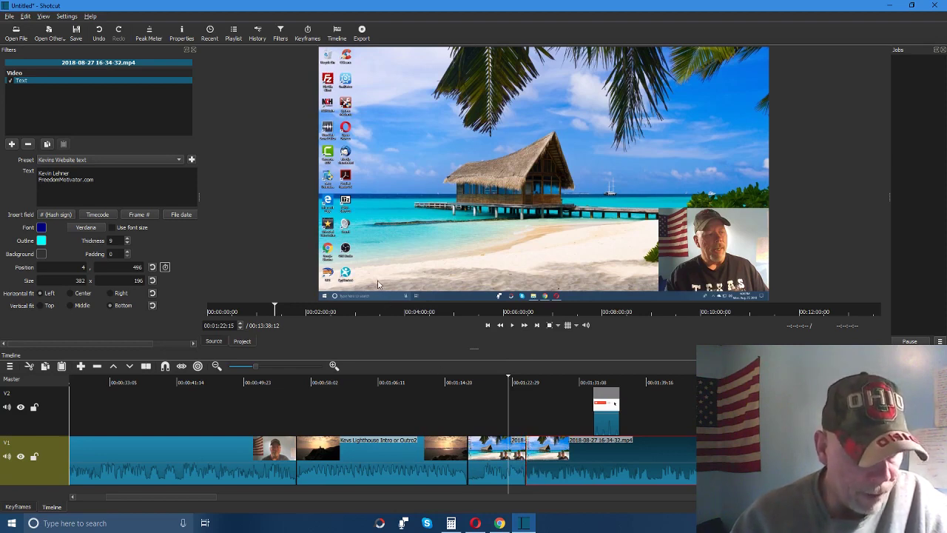
{"action": "left_click", "coordinate": [512, 326]}
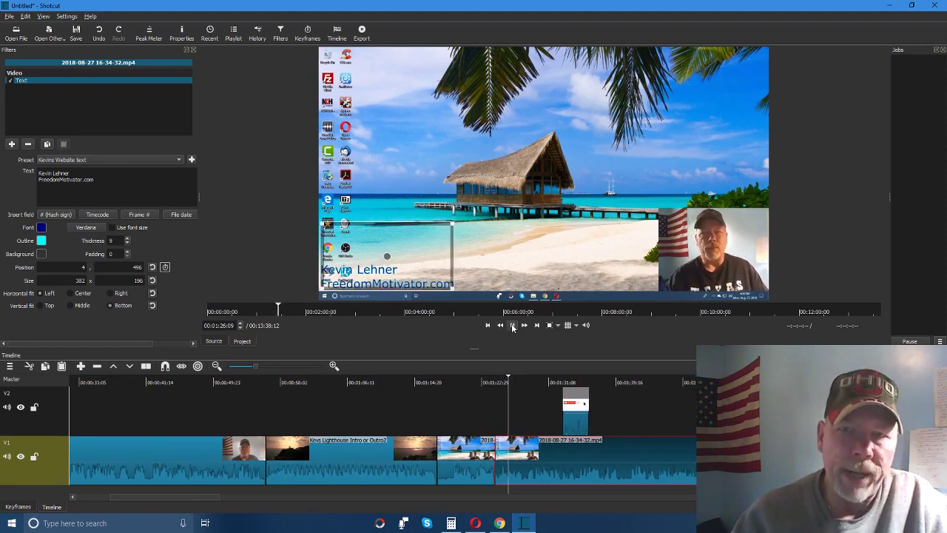
{"action": "left_click", "coordinate": [512, 326]}
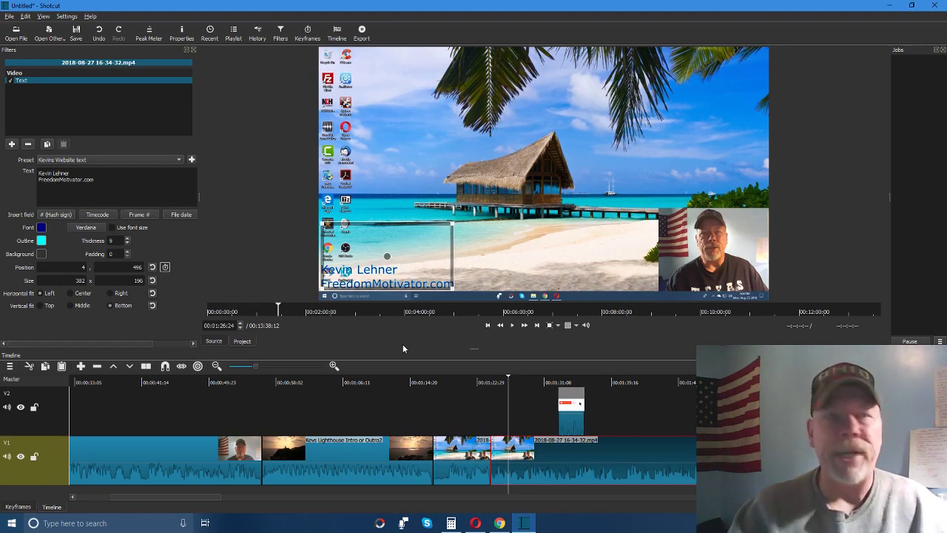
Step: Hide the filter settings and play the timeline on to about 00:01:53:27
{"action": "left_click", "coordinate": [193, 49]}
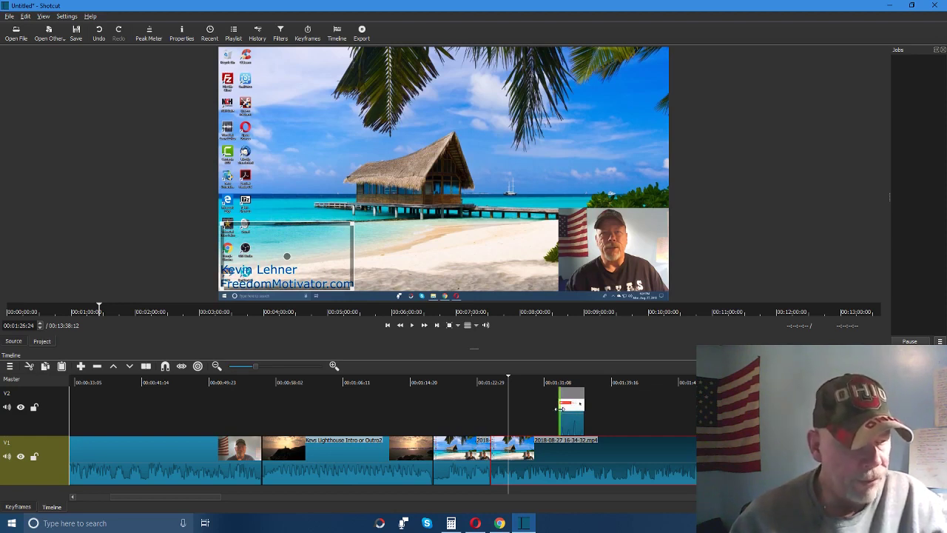
{"action": "left_click", "coordinate": [411, 326]}
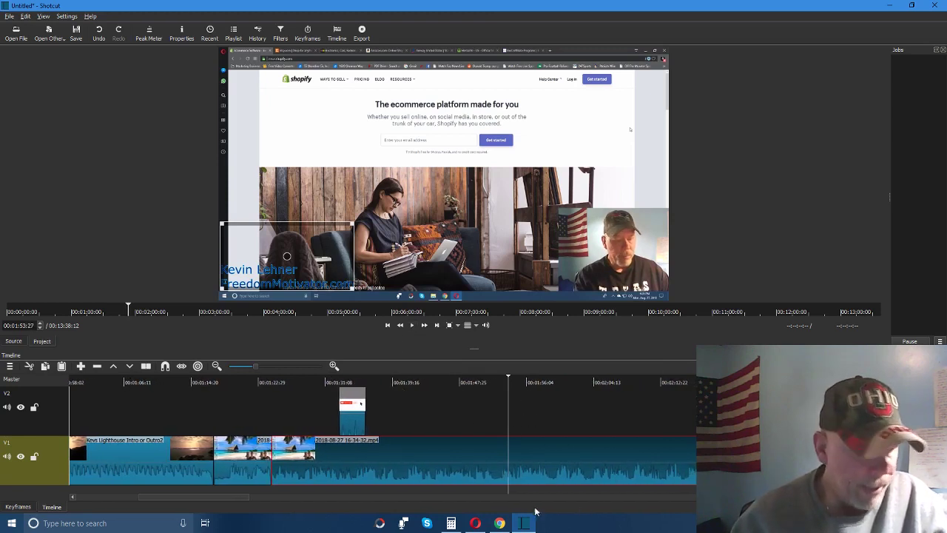
Step: Move the playhead to the end of the last V1 clip, at about 00:13:37:15
{"action": "left_click_drag", "start_coordinate": [238, 501], "coordinate": [860, 499]}
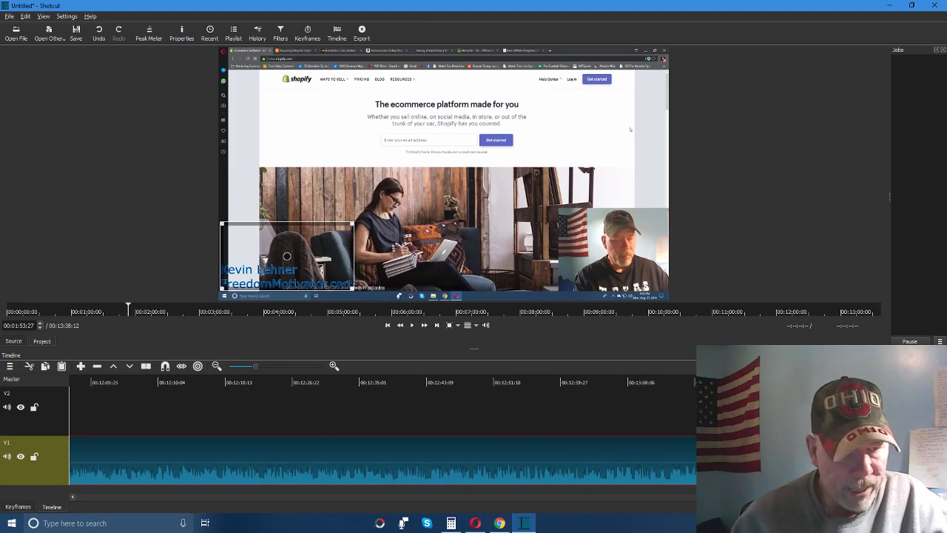
{"action": "left_click", "coordinate": [805, 383]}
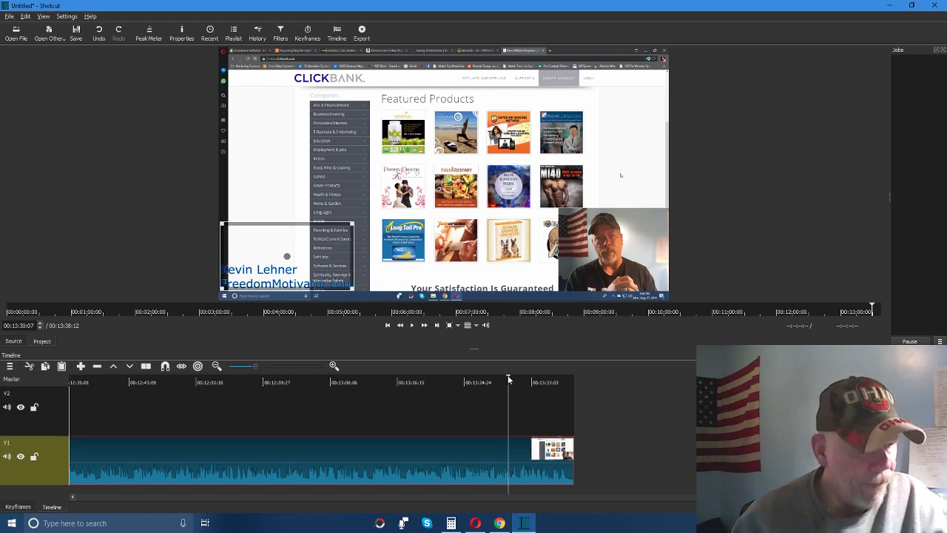
{"action": "left_click_drag", "start_coordinate": [509, 379], "coordinate": [519, 380]}
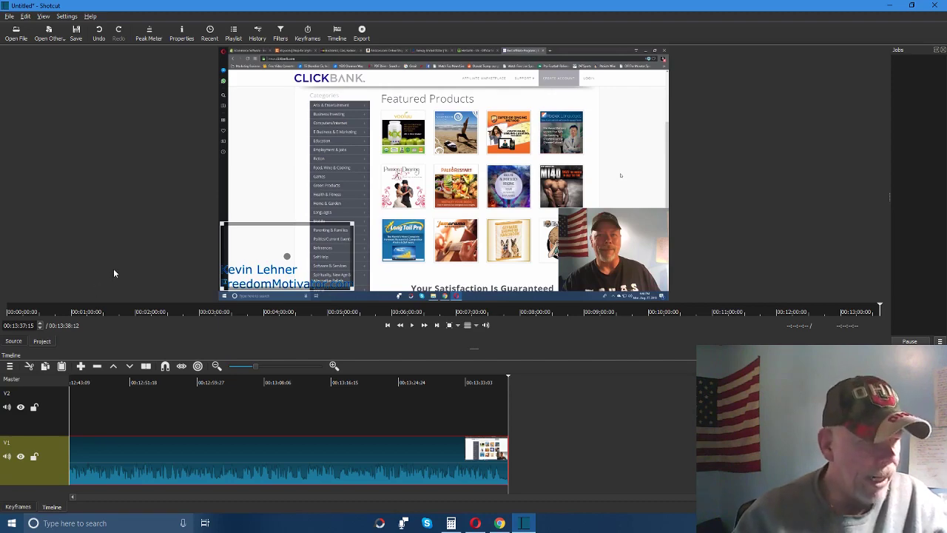
Step: Open the Lighthouse Intro or Outro2 video from the Completed Videos folder and append it to the end of track V1
{"action": "left_click", "coordinate": [15, 33]}
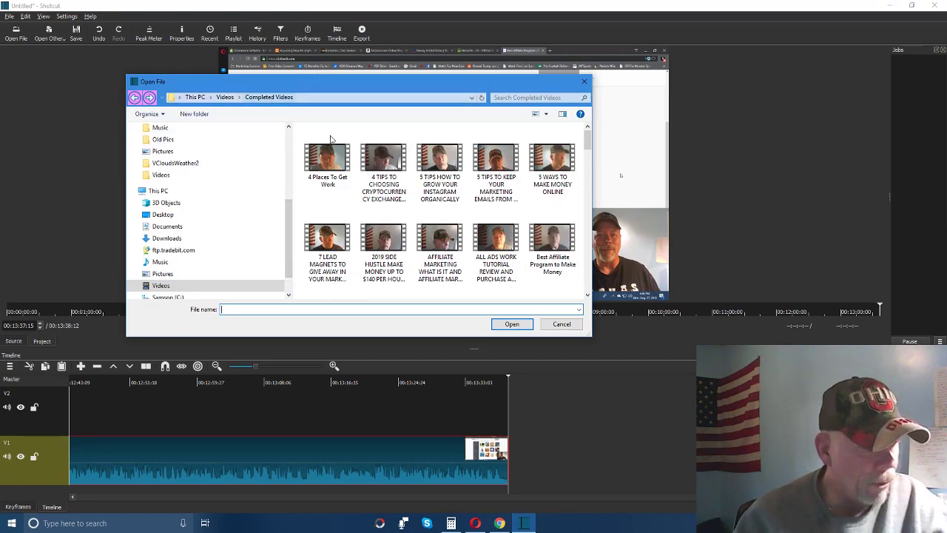
{"action": "scroll", "coordinate": [494, 259], "scroll_direction": "down", "scroll_amount": 10}
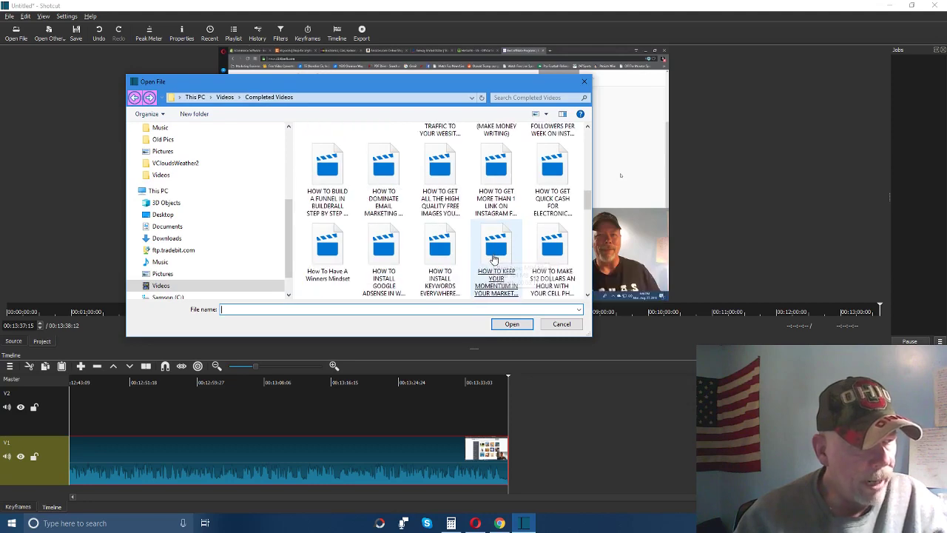
{"action": "scroll", "coordinate": [481, 260], "scroll_direction": "down", "scroll_amount": 8}
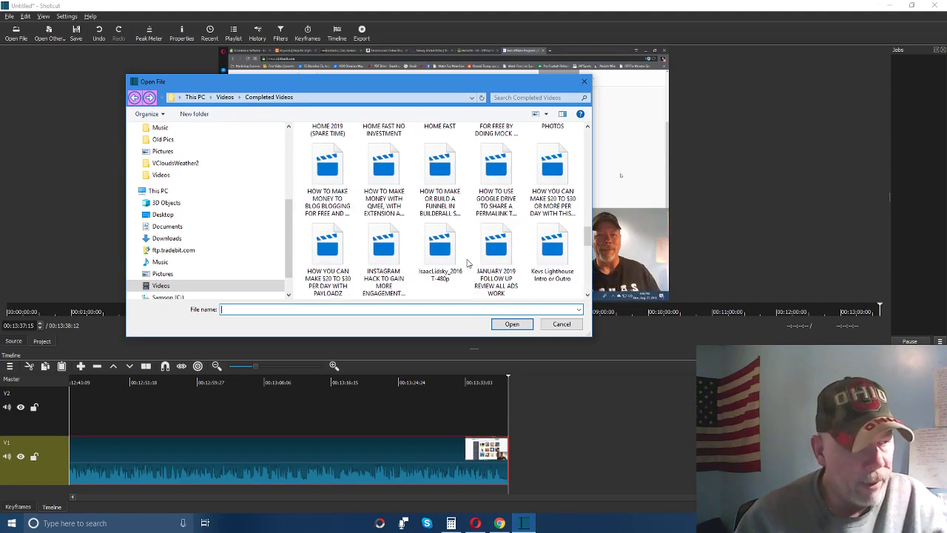
{"action": "scroll", "coordinate": [466, 262], "scroll_direction": "down", "scroll_amount": 4}
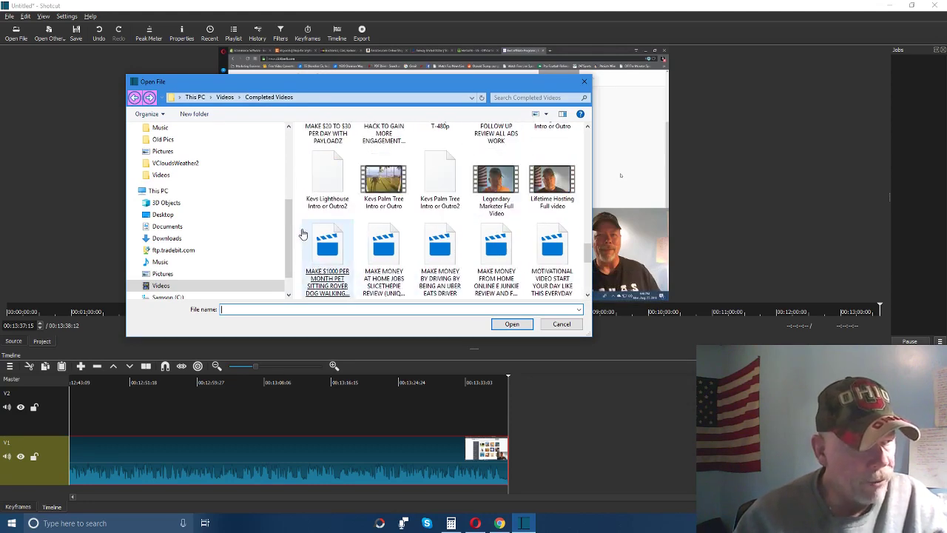
{"action": "double_click", "coordinate": [324, 181]}
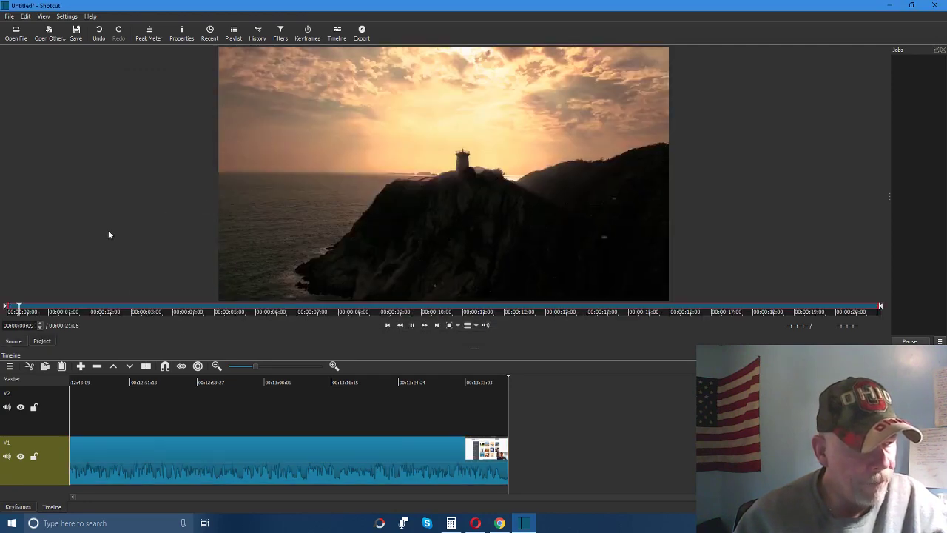
{"action": "left_click", "coordinate": [412, 326]}
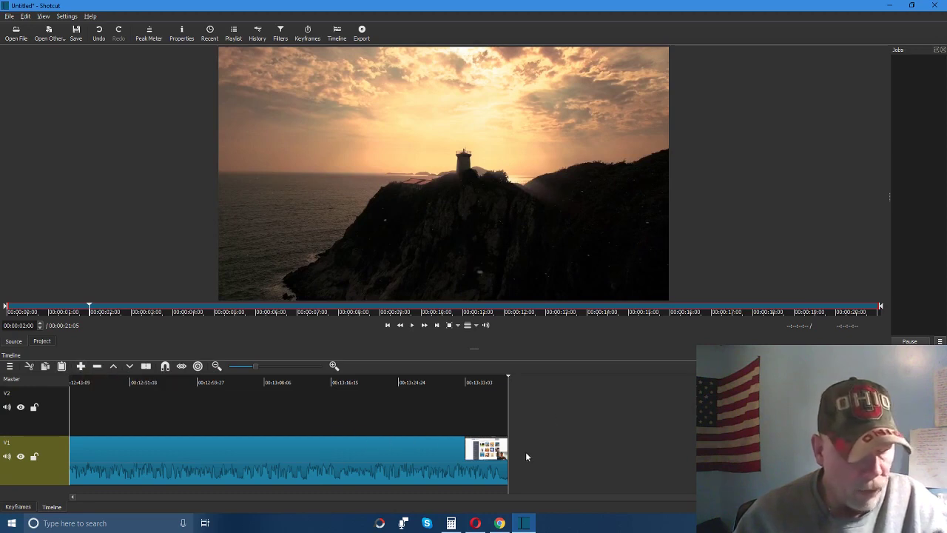
{"action": "left_click", "coordinate": [80, 365]}
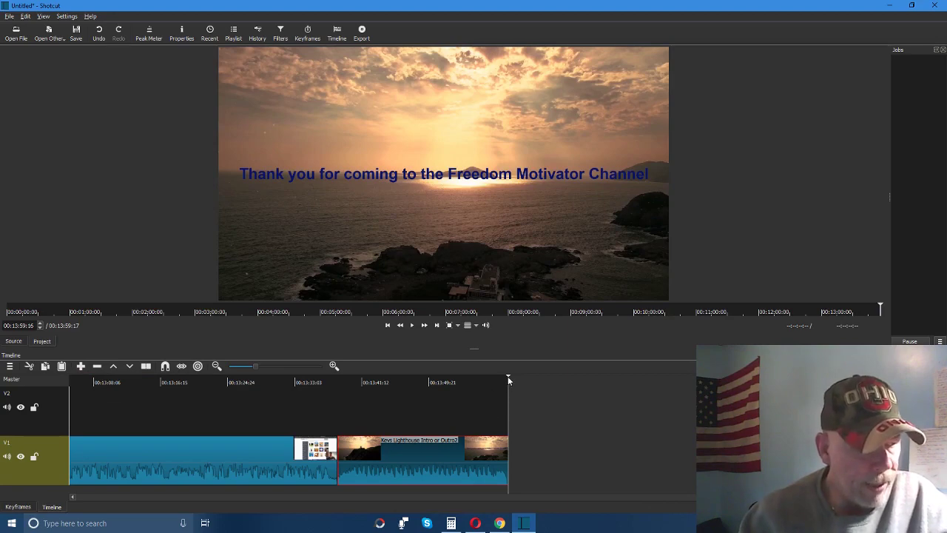
Step: Play the timeline from about 00:13:35:14 to check the transition into the appended lighthouse outro through to its end
{"action": "left_click_drag", "start_coordinate": [508, 376], "coordinate": [620, 411]}
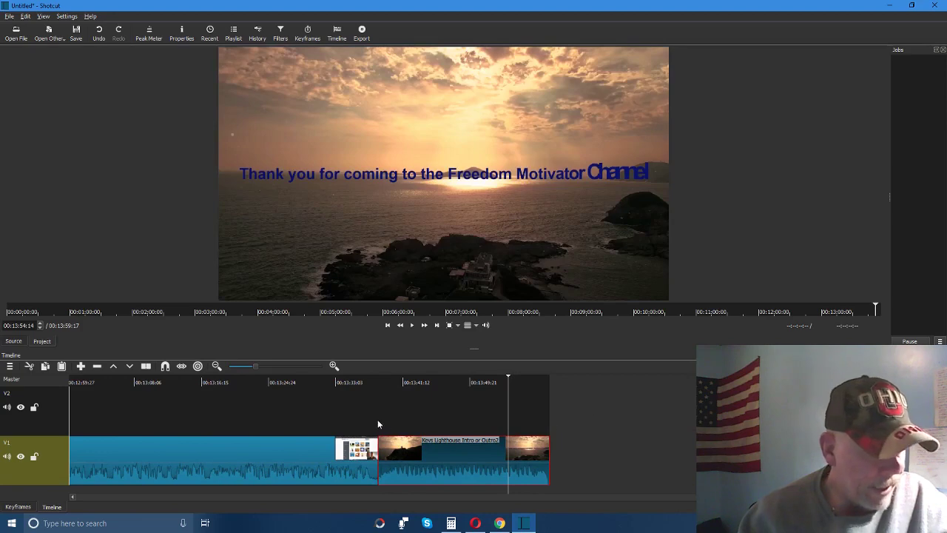
{"action": "left_click", "coordinate": [355, 383]}
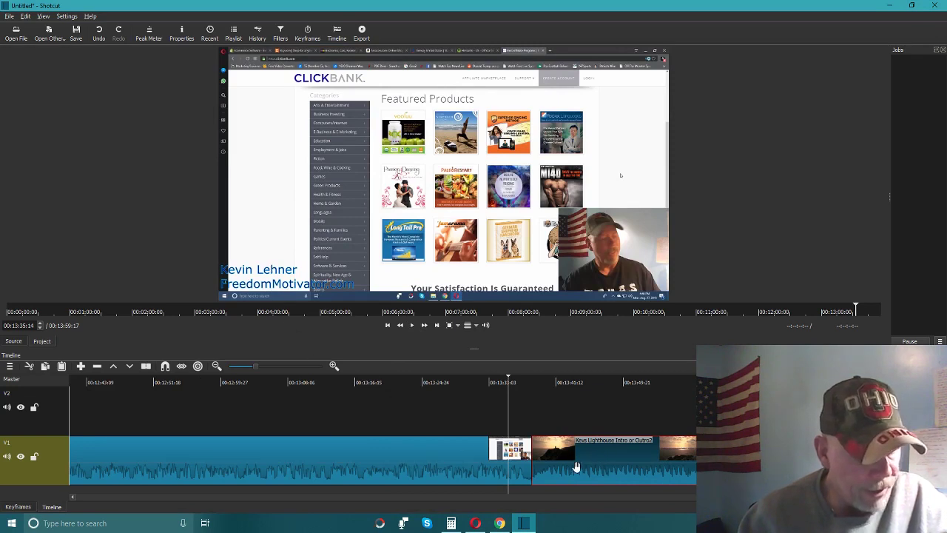
{"action": "left_click", "coordinate": [412, 325]}
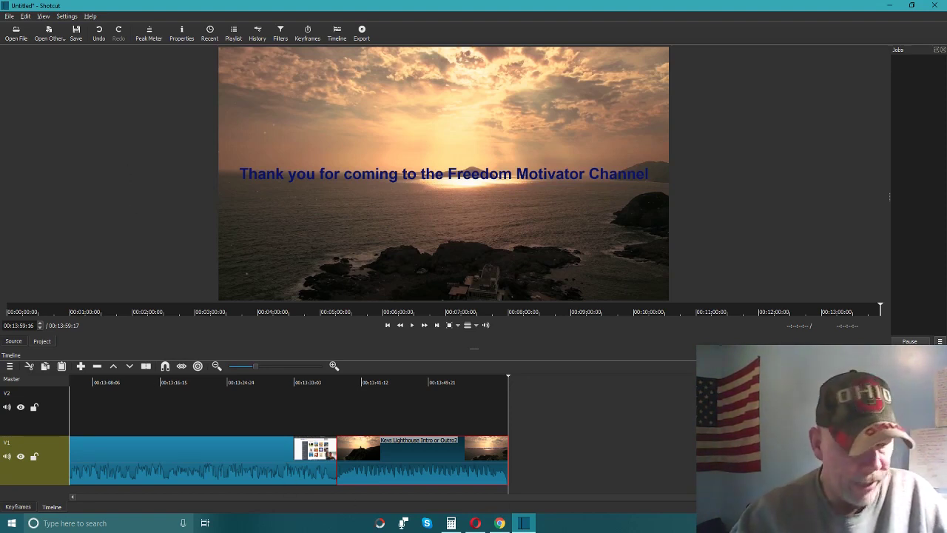
{"action": "scroll", "coordinate": [383, 443], "scroll_direction": "left", "scroll_amount": 5}
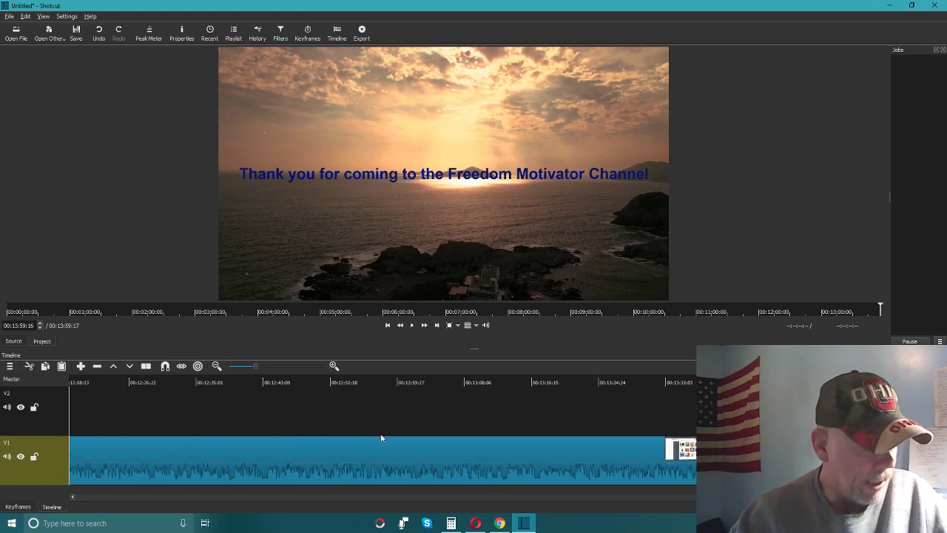
Step: Return the playhead from the end of the appended outro to the beginning of the timeline, at about 00:00:00:04
{"action": "left_click", "coordinate": [215, 367]}
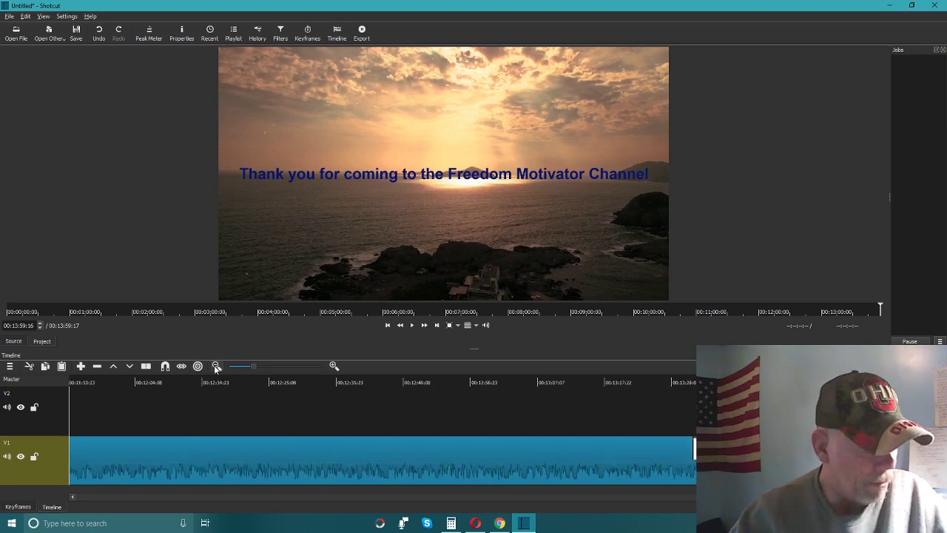
{"action": "left_click", "coordinate": [215, 366]}
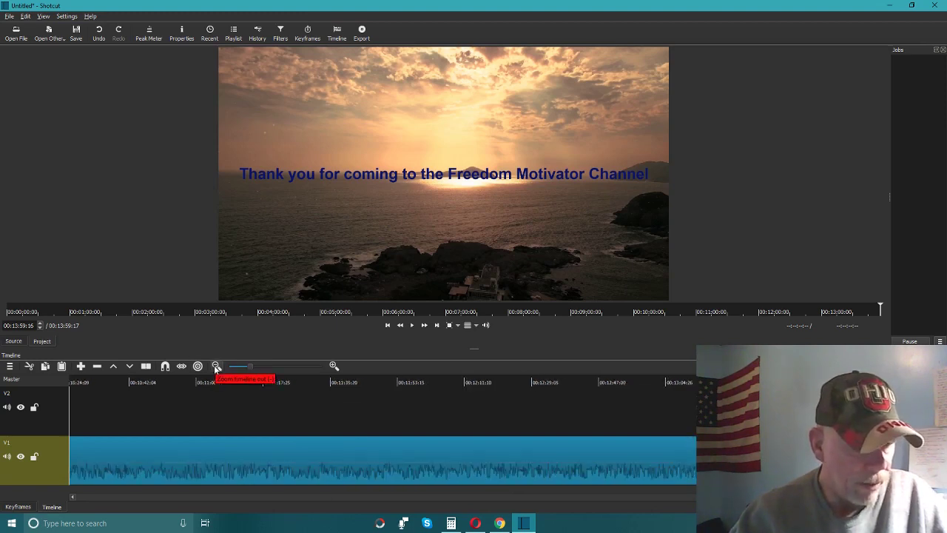
{"action": "left_click", "coordinate": [333, 366]}
{"action": "left_click", "coordinate": [332, 366]}
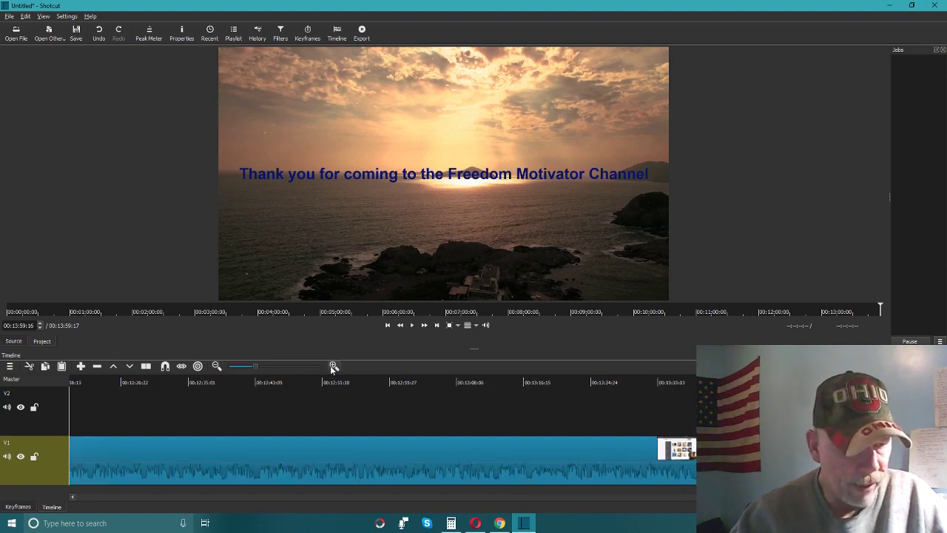
{"action": "left_click", "coordinate": [333, 366]}
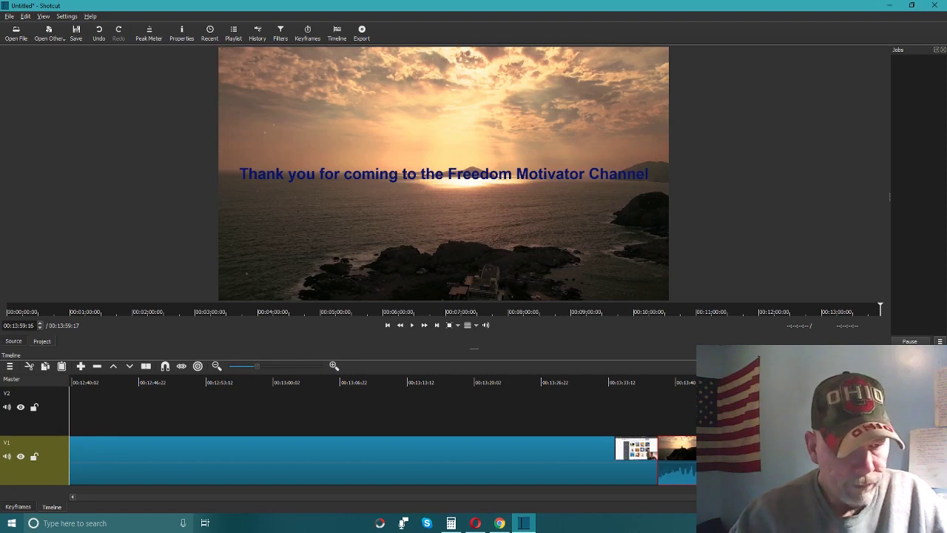
{"action": "scroll", "coordinate": [481, 400], "scroll_direction": "right", "scroll_amount": 5}
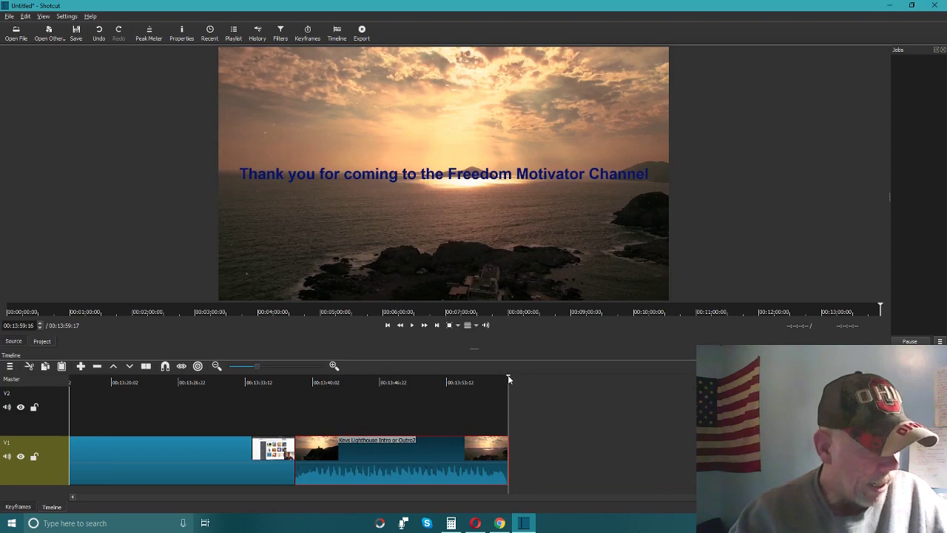
{"action": "left_click_drag", "start_coordinate": [508, 379], "coordinate": [46, 409]}
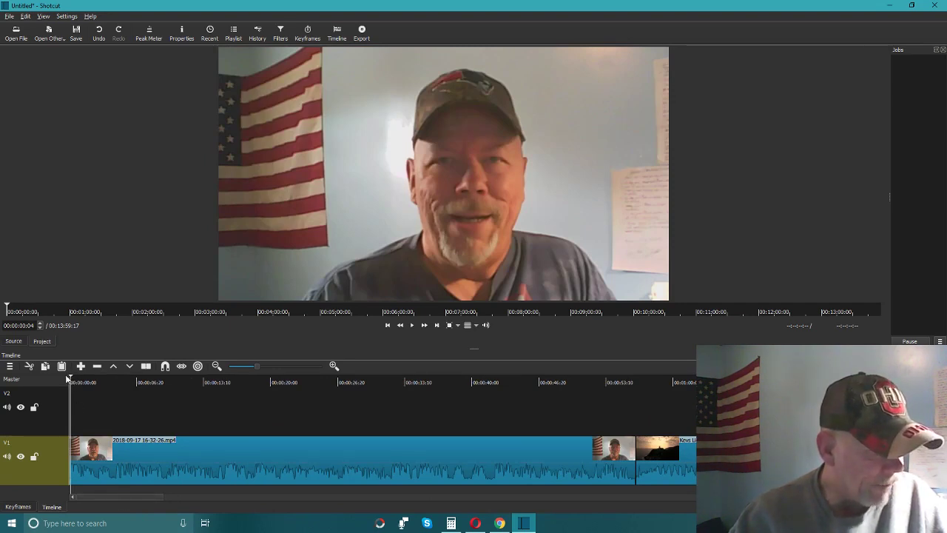
Step: Zoom the timeline out until the whole project, from the opening clip to the outro, fits in view
{"action": "left_click", "coordinate": [216, 366]}
{"action": "left_click", "coordinate": [216, 366]}
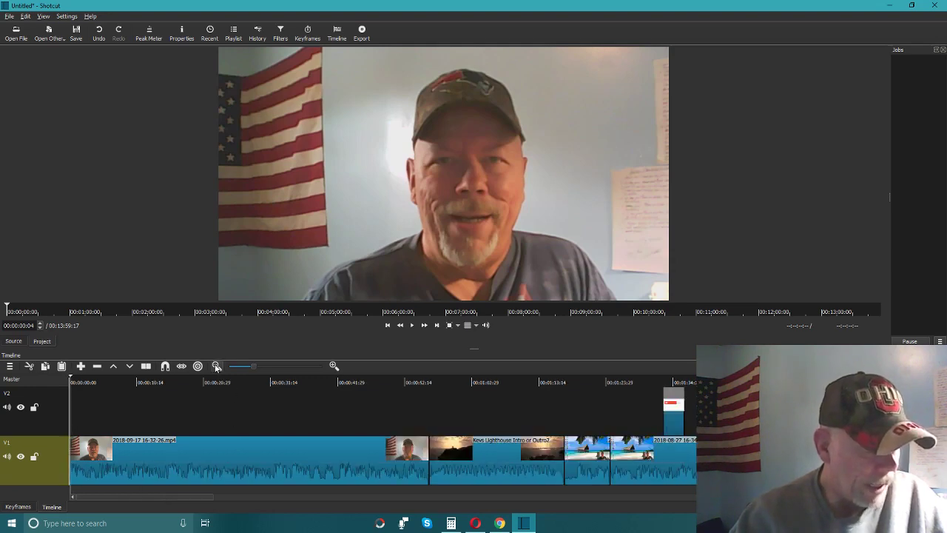
{"action": "left_click", "coordinate": [216, 366]}
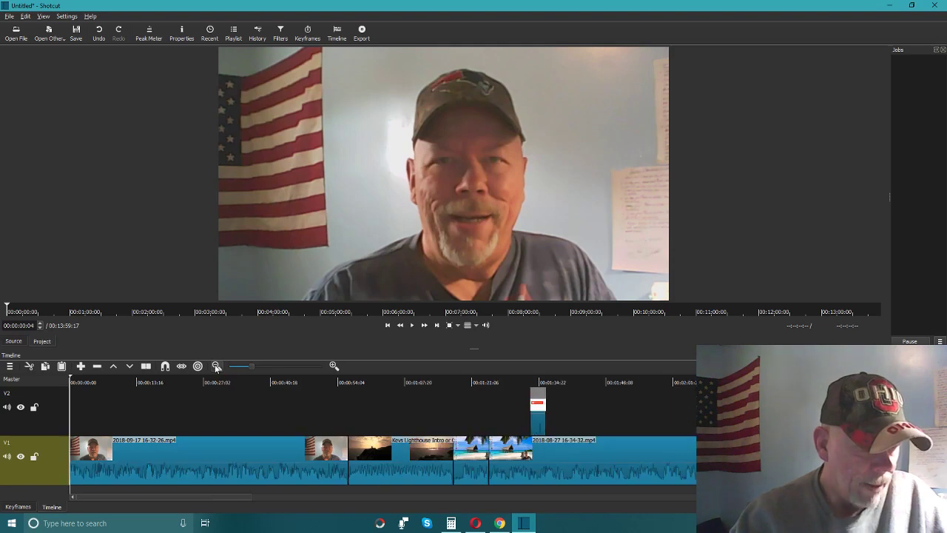
{"action": "left_click", "coordinate": [216, 366]}
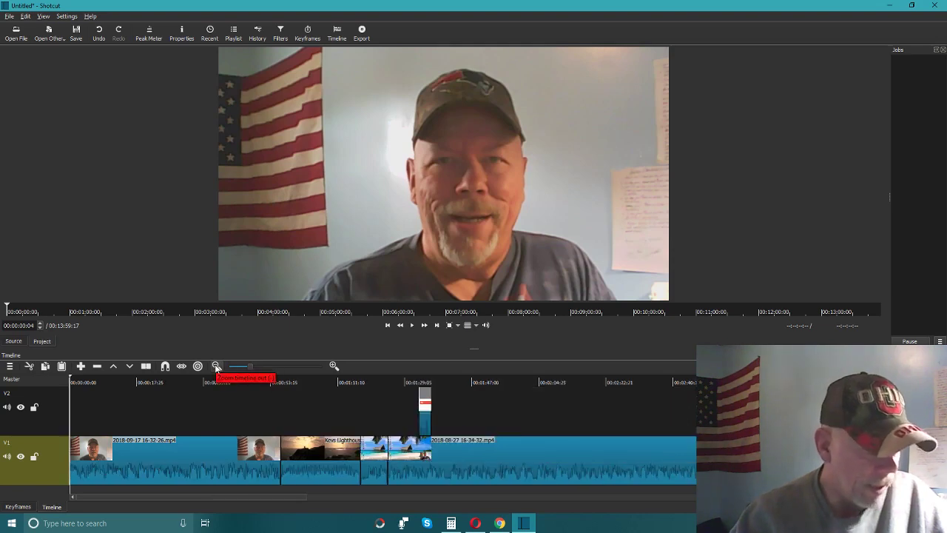
{"action": "left_click", "coordinate": [216, 366]}
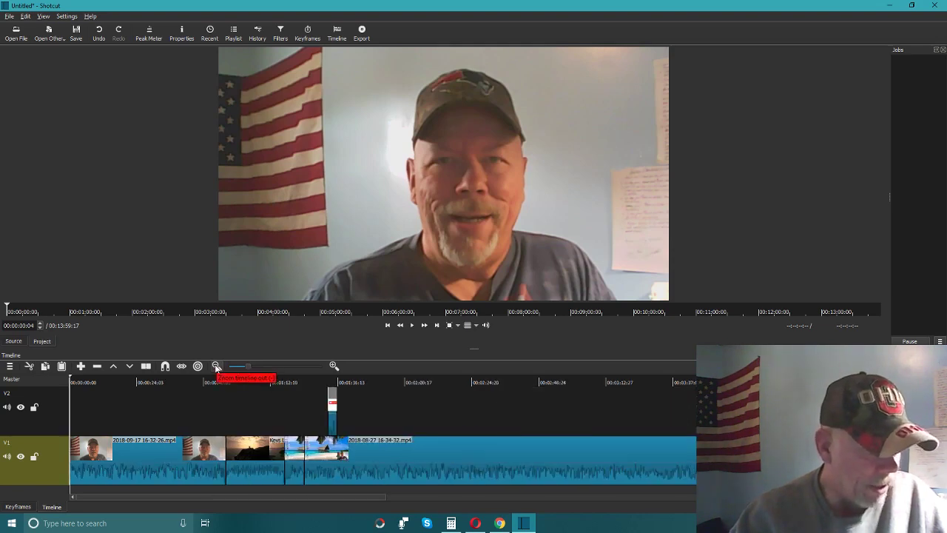
{"action": "left_click", "coordinate": [216, 366]}
{"action": "left_click", "coordinate": [216, 366]}
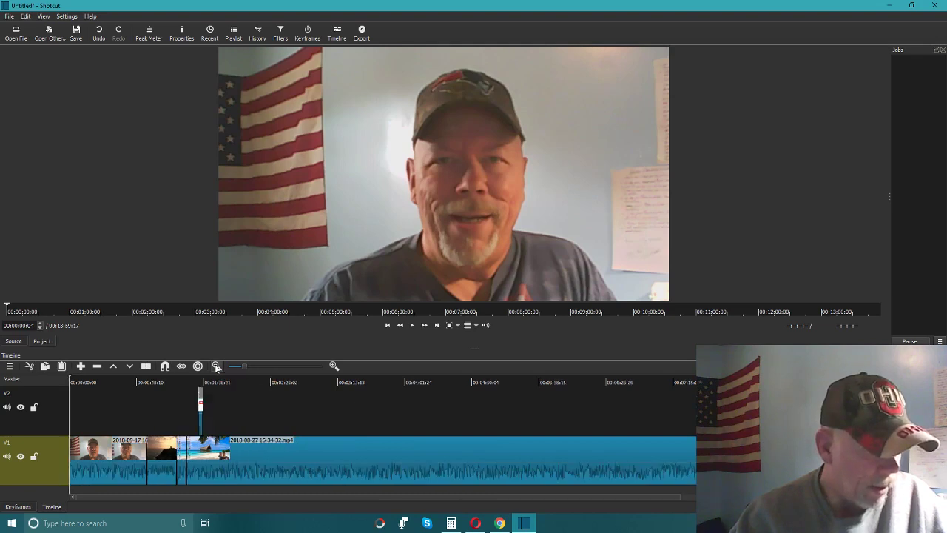
{"action": "left_click", "coordinate": [216, 366]}
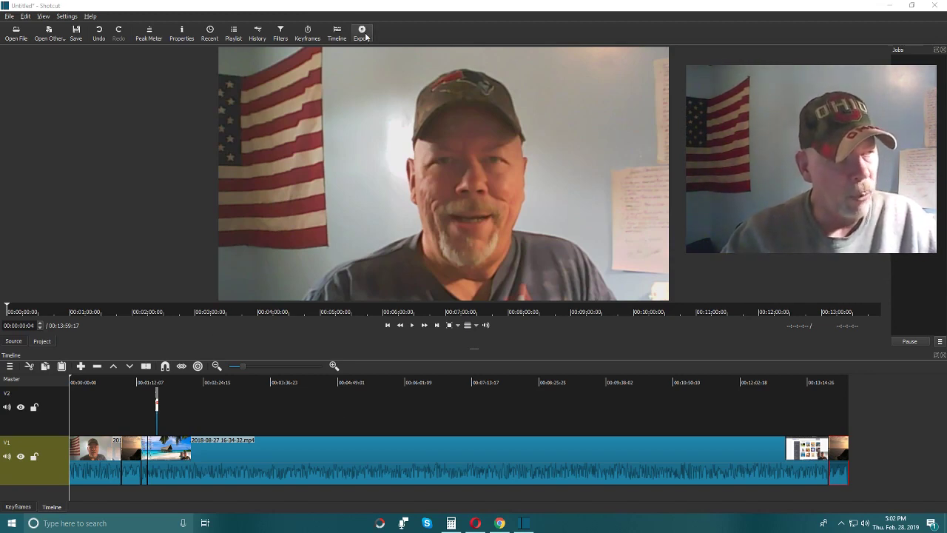
Step: Show the export settings and widen them until the preset names are fully readable
{"action": "left_click", "coordinate": [43, 17]}
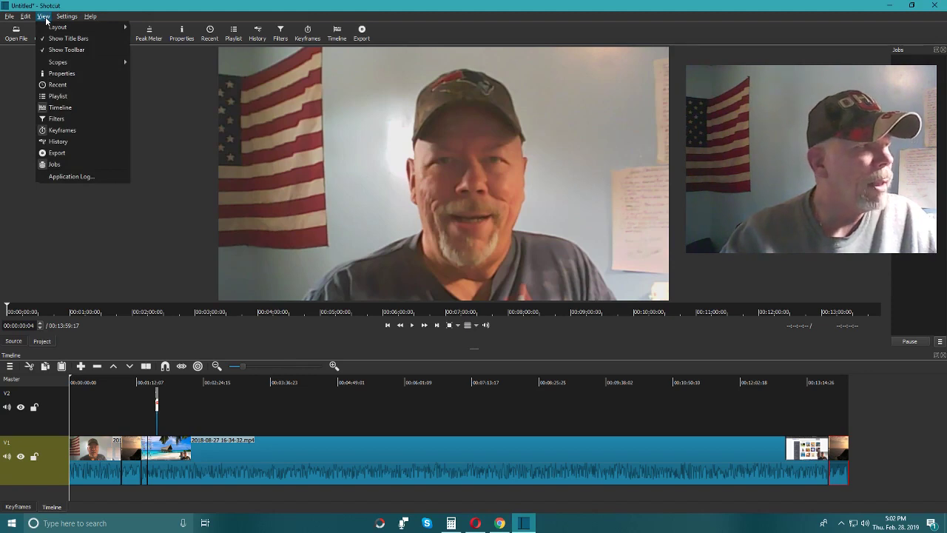
{"action": "mouse_move", "coordinate": [66, 21]}
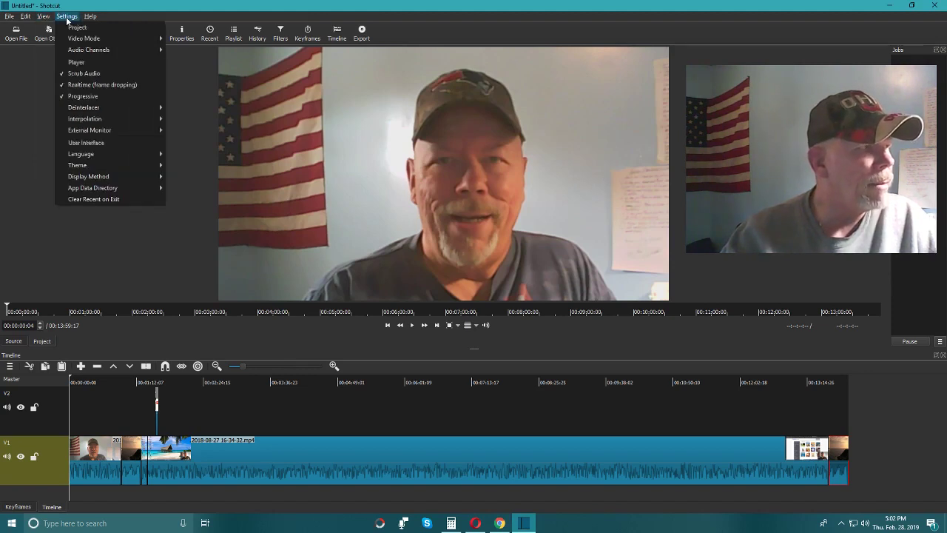
{"action": "mouse_move", "coordinate": [31, 21]}
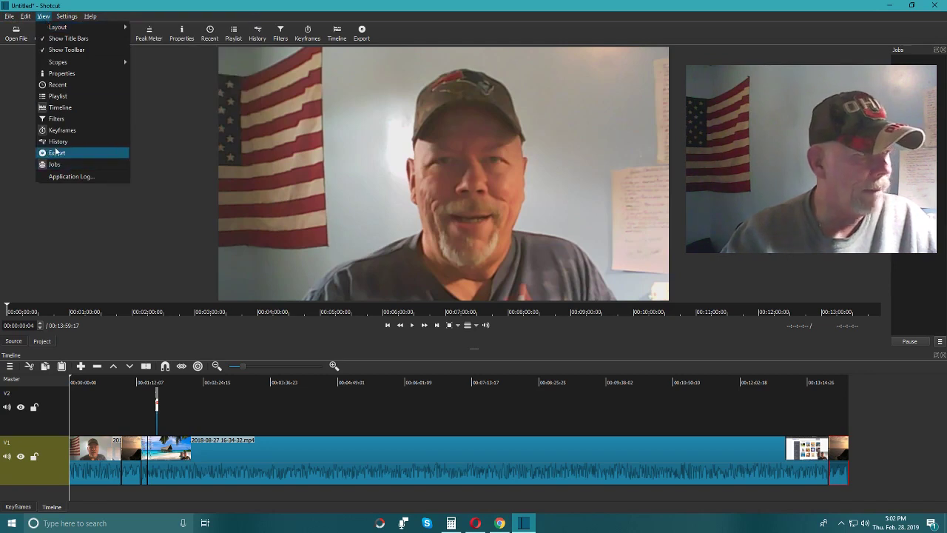
{"action": "left_click", "coordinate": [361, 32]}
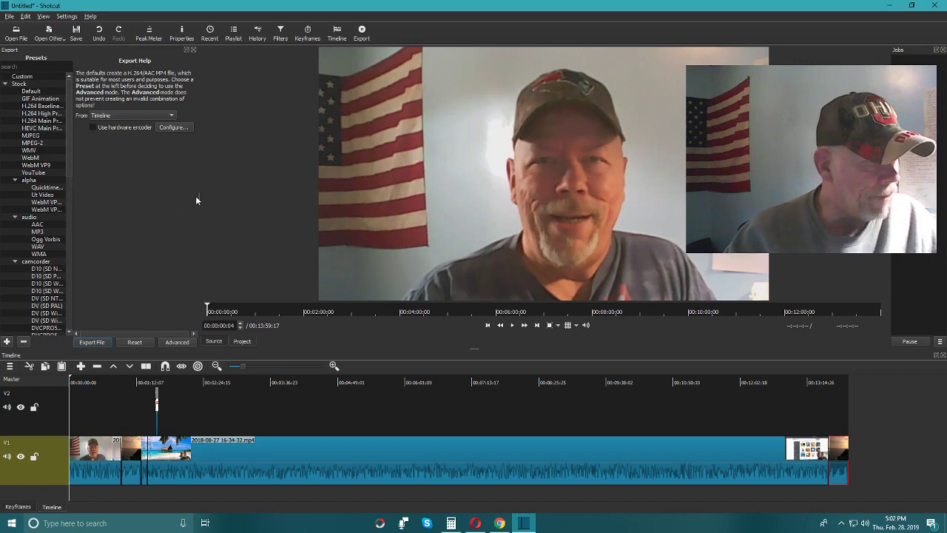
{"action": "left_click_drag", "start_coordinate": [198, 196], "coordinate": [350, 201]}
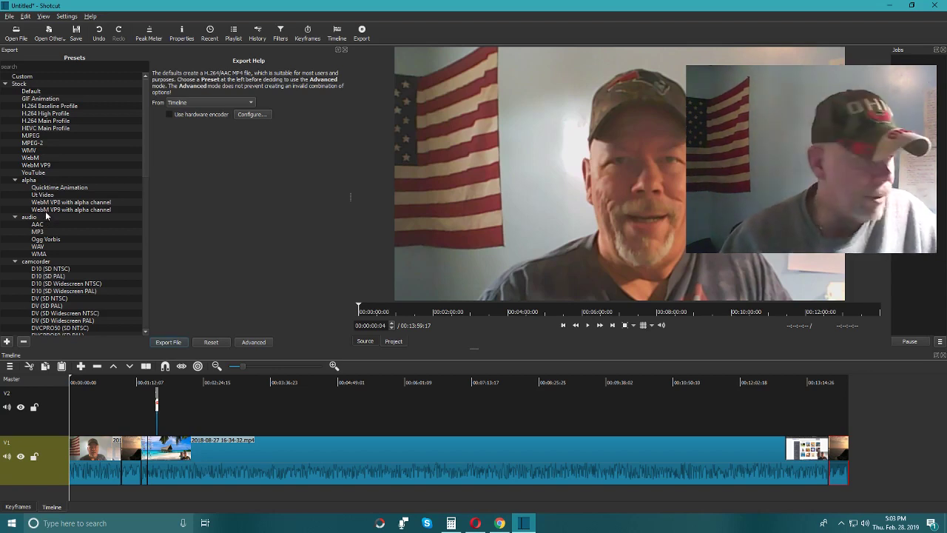
Step: Look through the stock export presets from the general formats down to the stills, and return to the start of the list
{"action": "scroll", "coordinate": [78, 218], "scroll_direction": "down", "scroll_amount": 7}
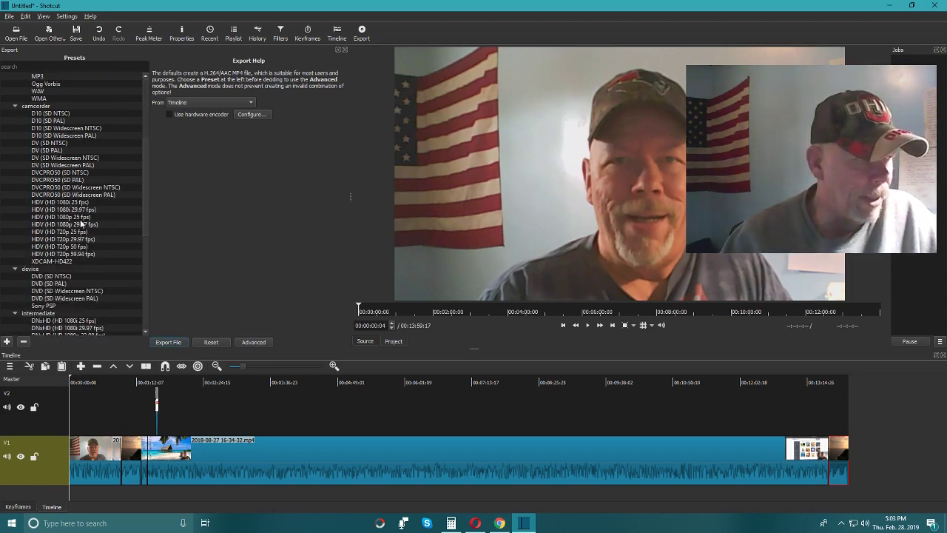
{"action": "scroll", "coordinate": [82, 222], "scroll_direction": "down", "scroll_amount": 3}
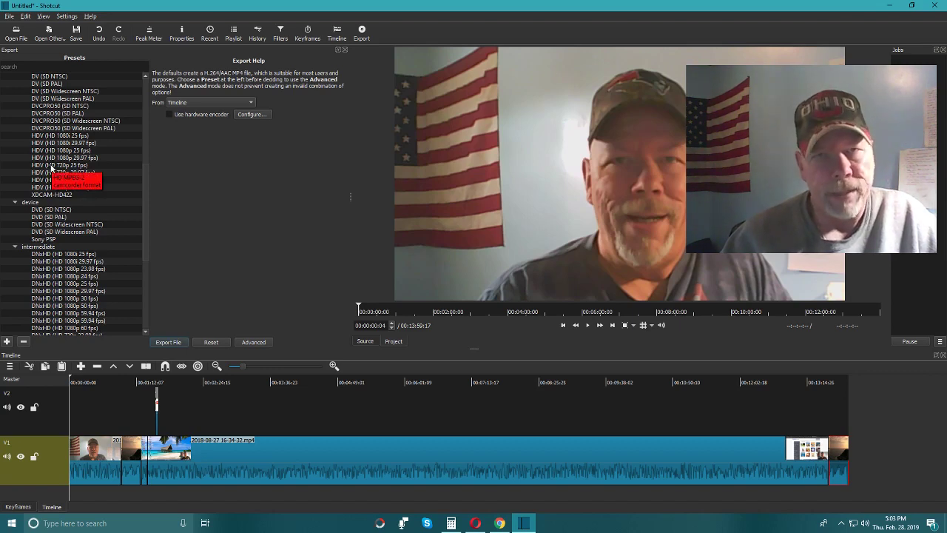
{"action": "scroll", "coordinate": [52, 168], "scroll_direction": "down", "scroll_amount": 2}
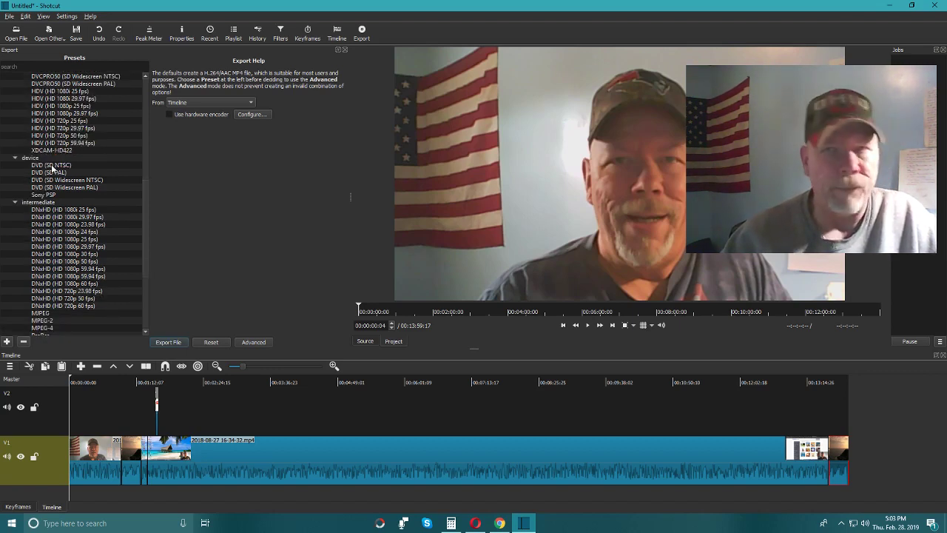
{"action": "scroll", "coordinate": [65, 165], "scroll_direction": "down", "scroll_amount": 2}
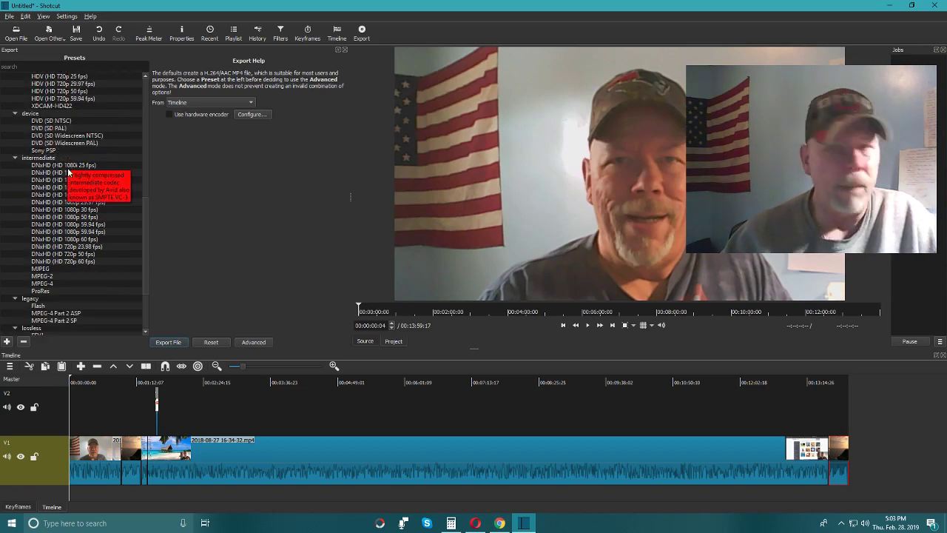
{"action": "scroll", "coordinate": [68, 181], "scroll_direction": "down", "scroll_amount": 4}
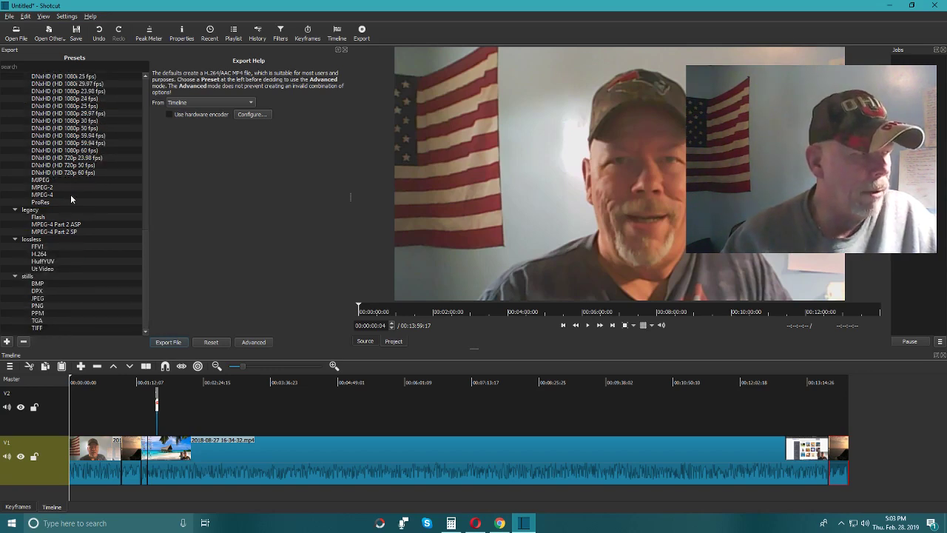
{"action": "scroll", "coordinate": [74, 271], "scroll_direction": "up", "scroll_amount": 11}
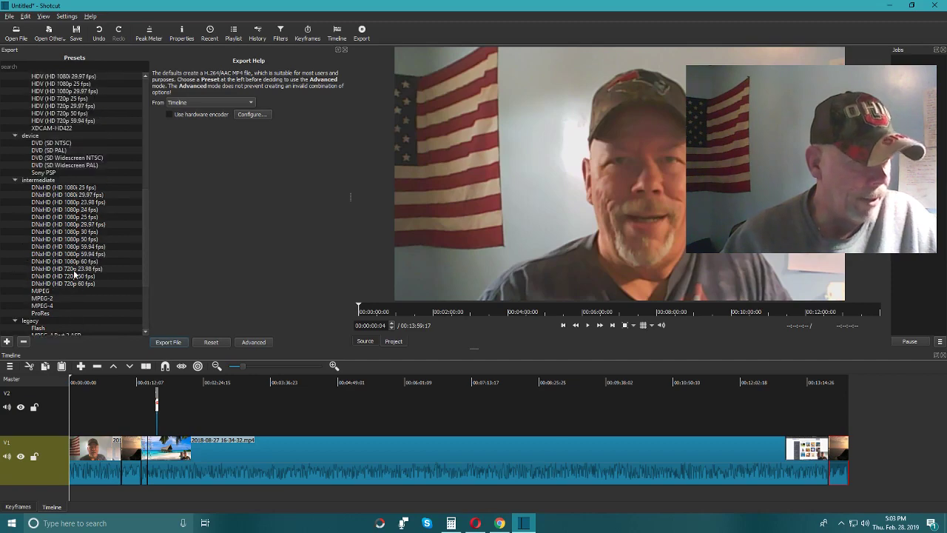
{"action": "scroll", "coordinate": [74, 272], "scroll_direction": "up", "scroll_amount": 7}
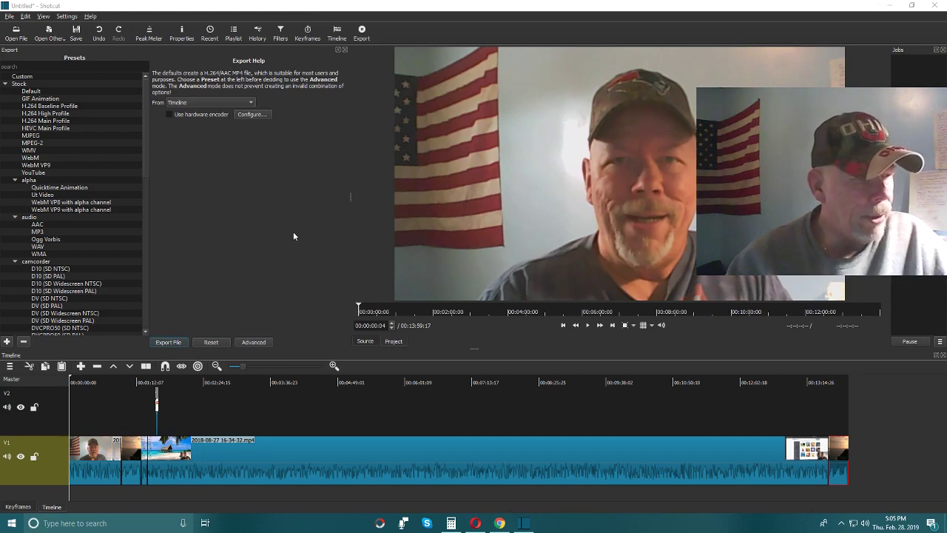
{"action": "left_click", "coordinate": [169, 342]}
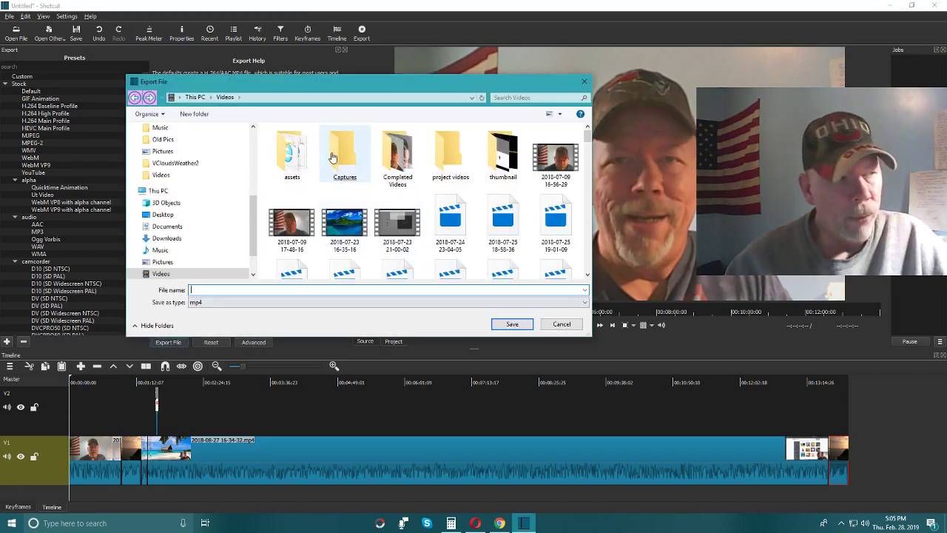
{"action": "left_click_drag", "start_coordinate": [347, 93], "coordinate": [430, 58]}
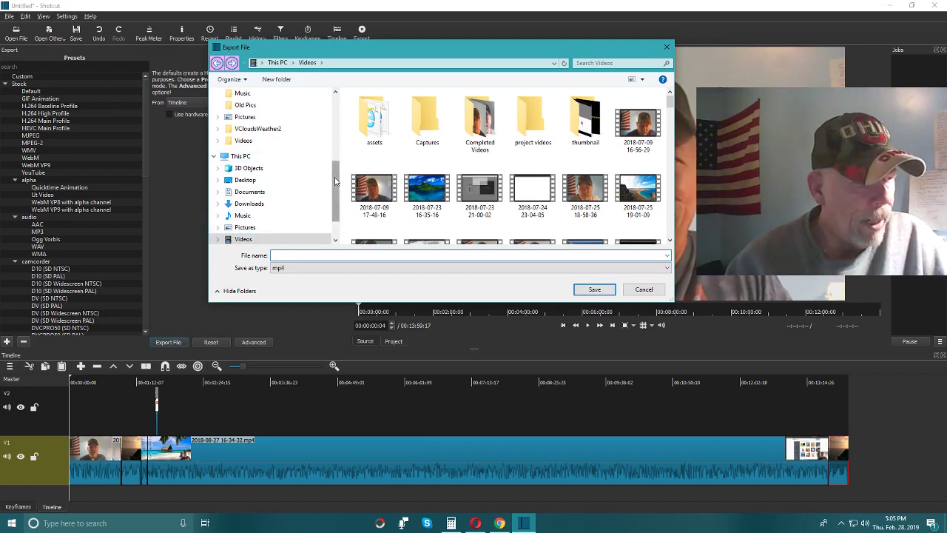
{"action": "scroll", "coordinate": [337, 182], "scroll_direction": "down", "scroll_amount": 1}
{"action": "left_click", "coordinate": [246, 204]}
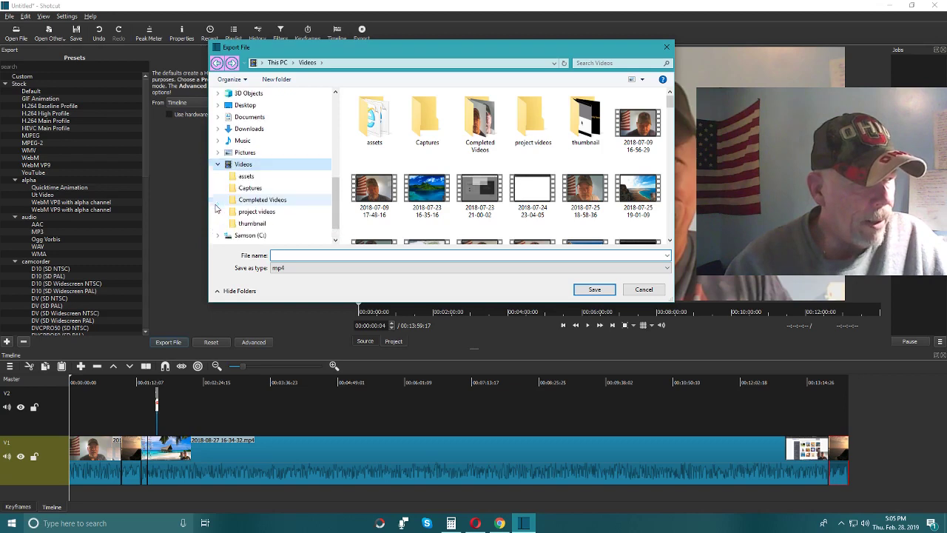
{"action": "left_click", "coordinate": [255, 199]}
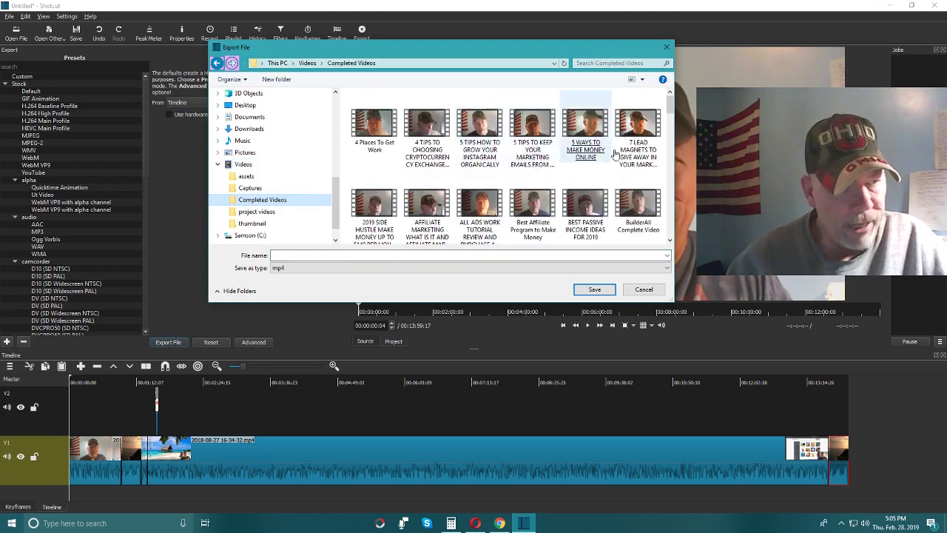
{"action": "scroll", "coordinate": [562, 200], "scroll_direction": "down", "scroll_amount": 1}
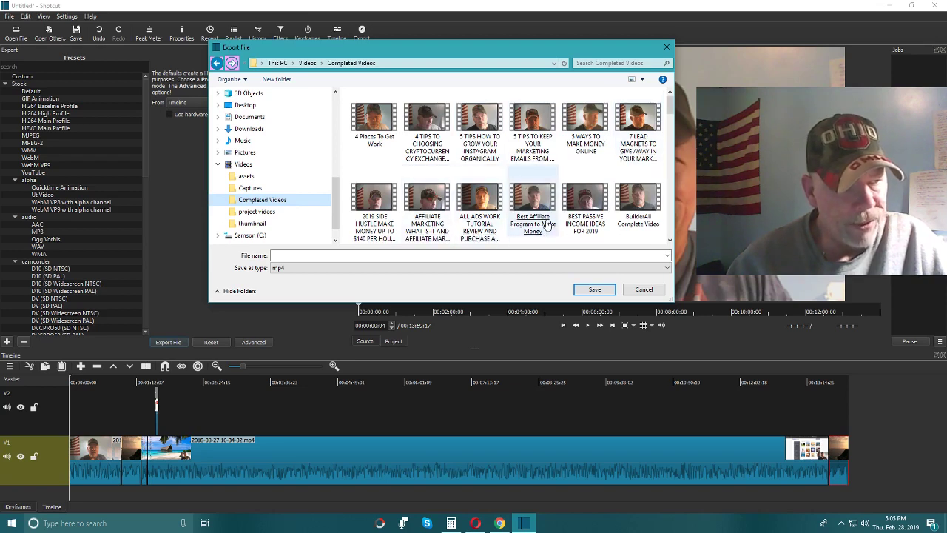
{"action": "left_click", "coordinate": [474, 194]}
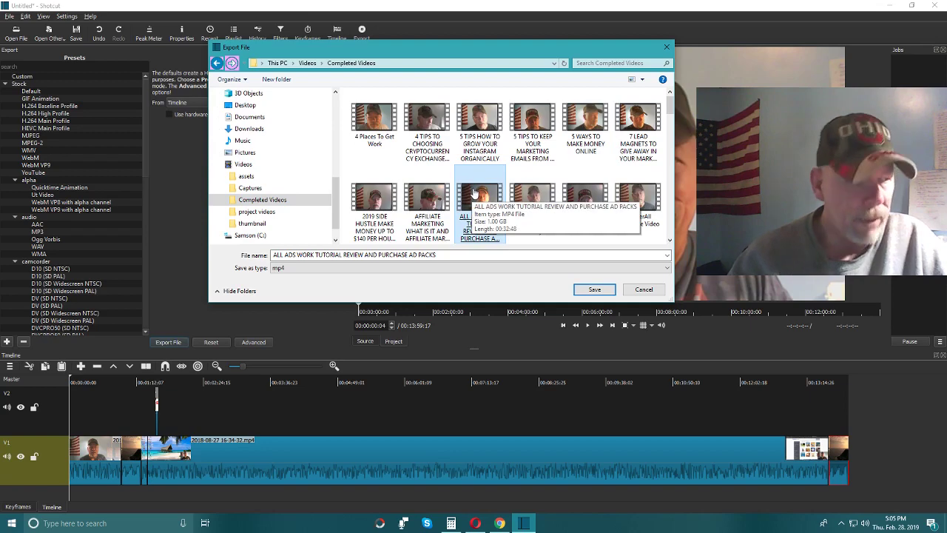
{"action": "scroll", "coordinate": [474, 194], "scroll_direction": "down", "scroll_amount": 3}
{"action": "scroll", "coordinate": [473, 189], "scroll_direction": "up", "scroll_amount": 3}
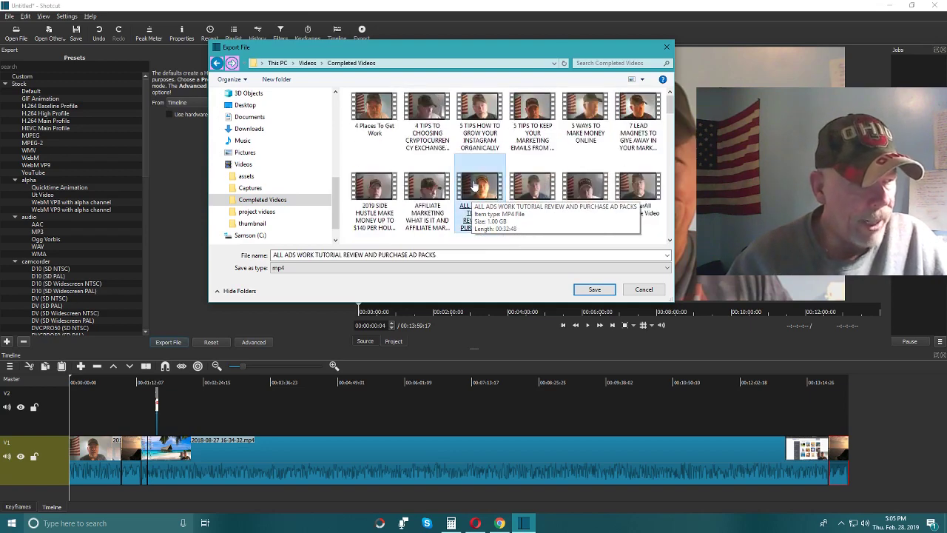
{"action": "left_click", "coordinate": [643, 289]}
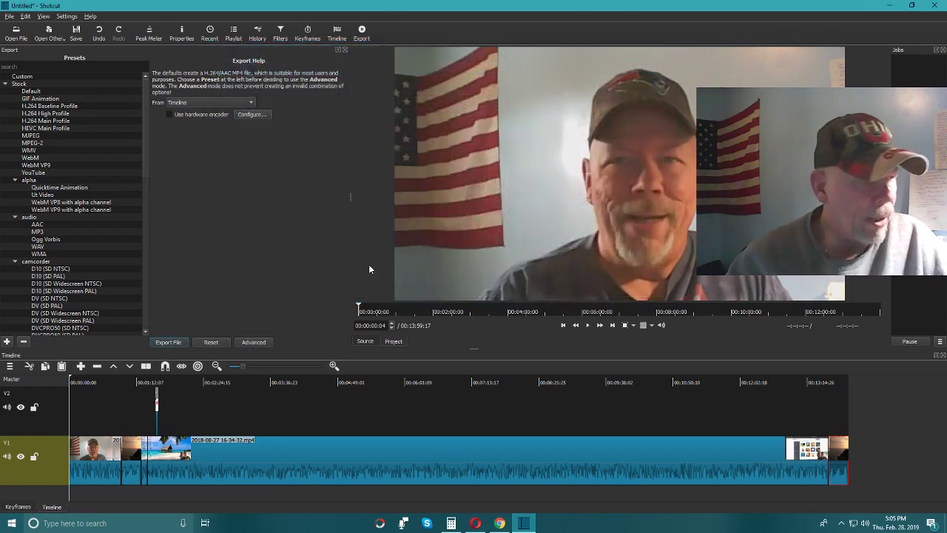
{"action": "left_click", "coordinate": [169, 344]}
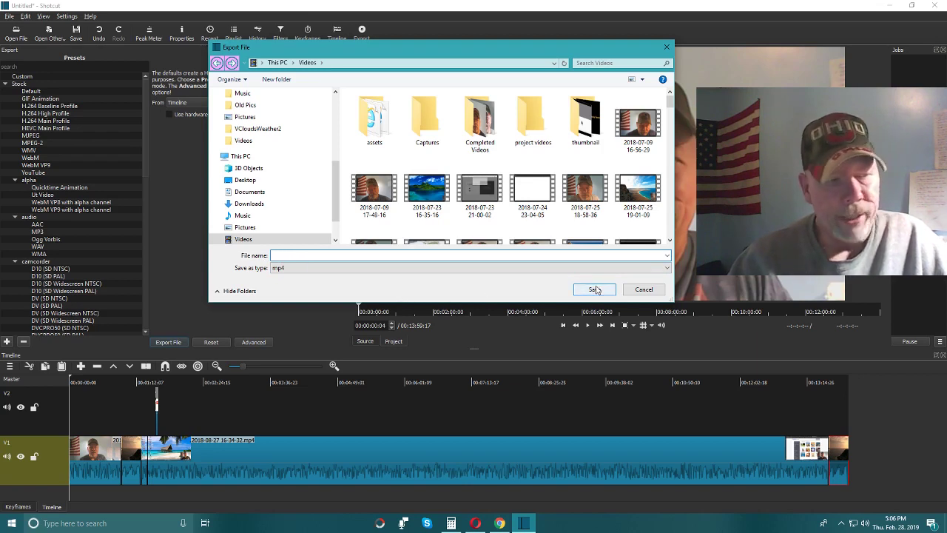
{"action": "left_click", "coordinate": [642, 290]}
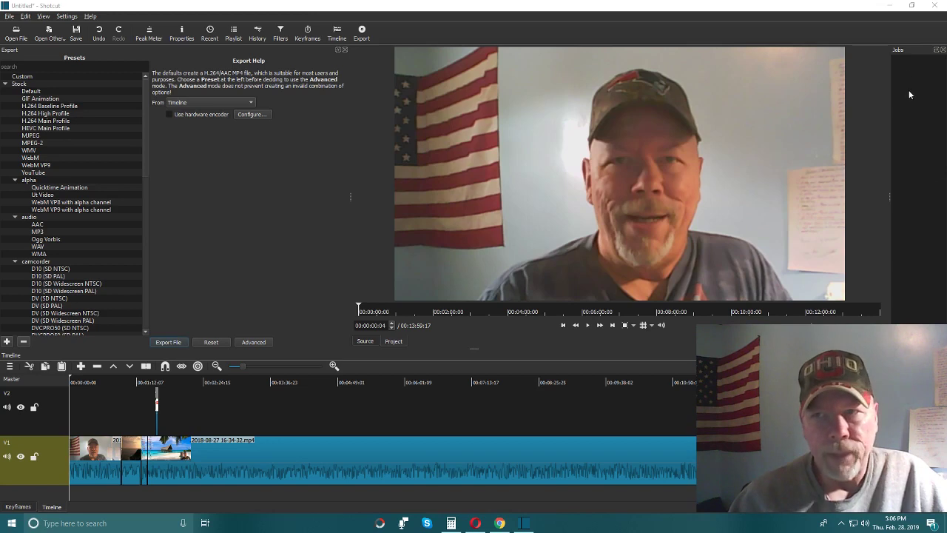
Step: Widen the Jobs area beside the video preview
{"action": "left_click_drag", "start_coordinate": [888, 200], "coordinate": [676, 192]}
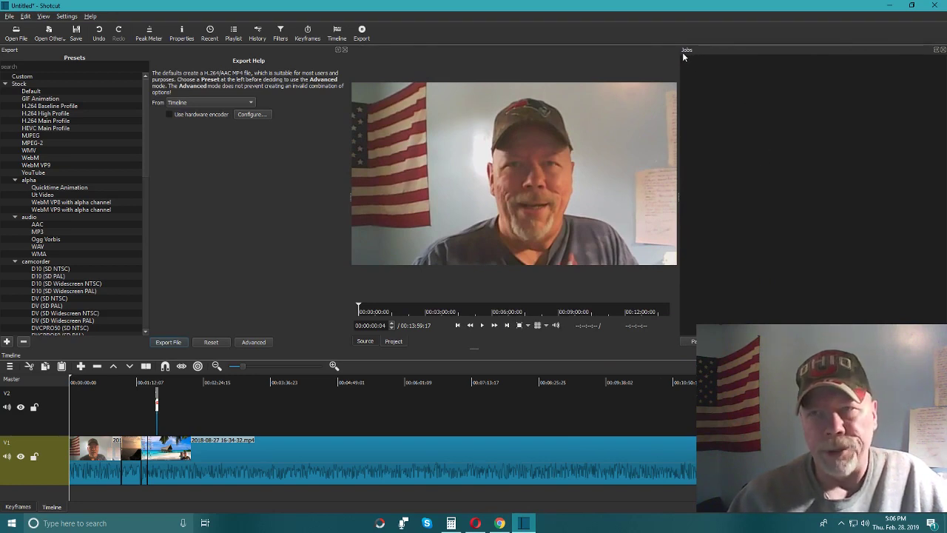
Step: Dock the Jobs area above the video preview, and show the Export File dialog without saving a file
{"action": "left_click_drag", "start_coordinate": [697, 51], "coordinate": [654, 80]}
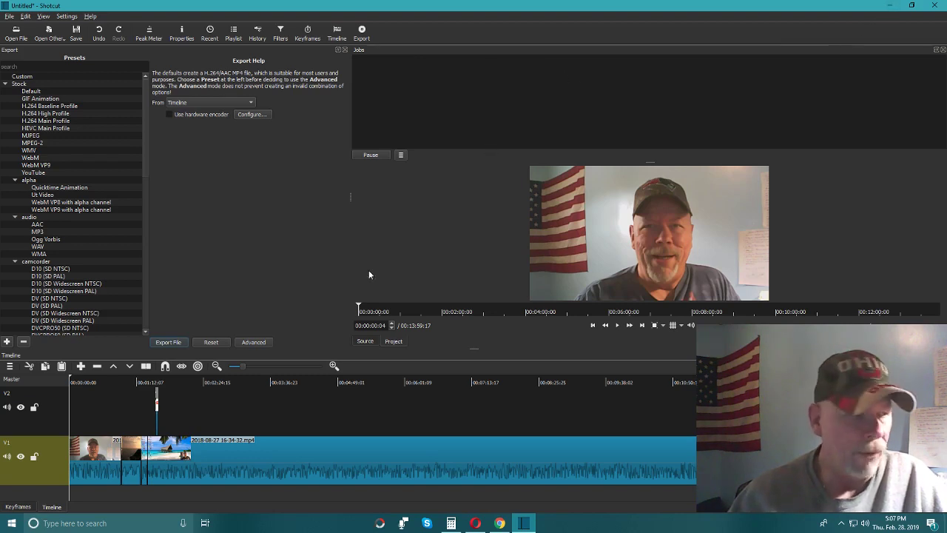
{"action": "left_click", "coordinate": [174, 343]}
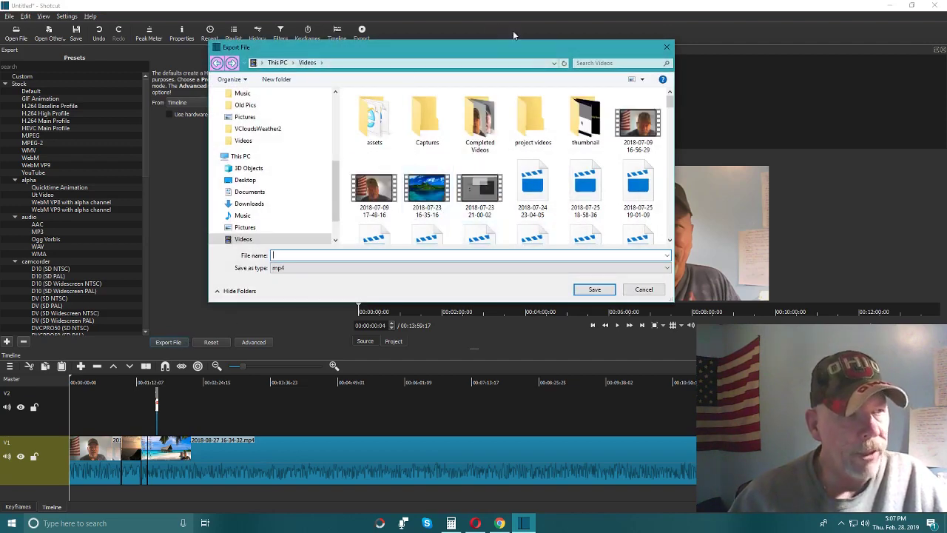
{"action": "left_click", "coordinate": [666, 49]}
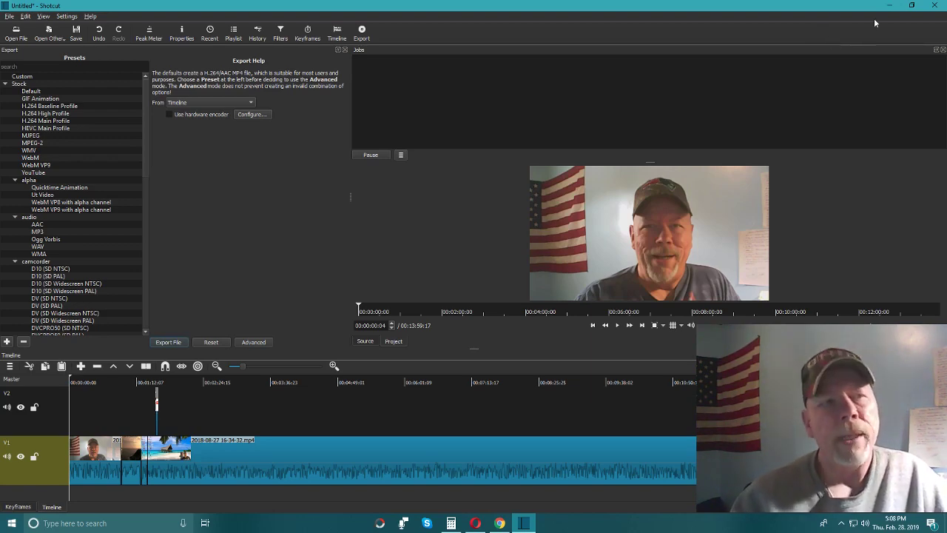
Step: Minimize Shotcut and show the Videos folder under This PC in File Explorer
{"action": "left_click", "coordinate": [889, 8]}
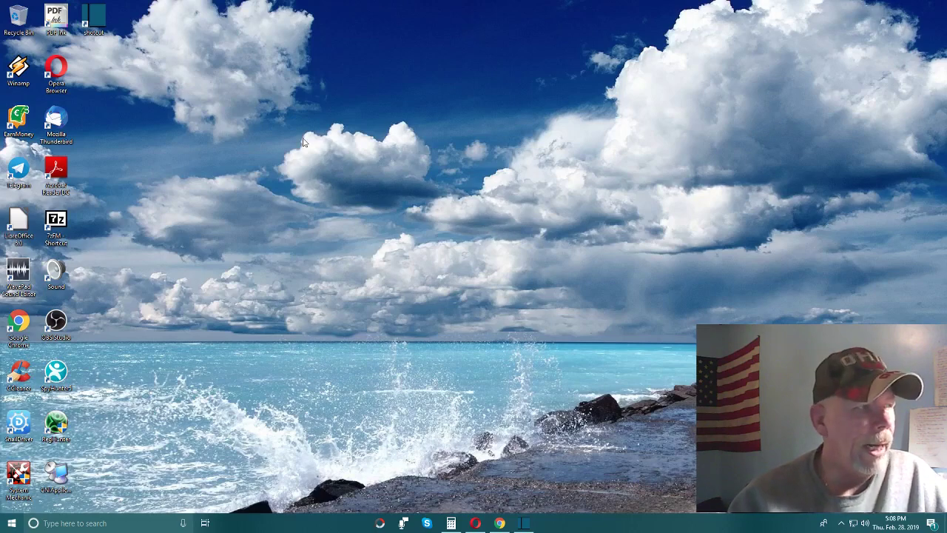
{"action": "right_click", "coordinate": [422, 116]}
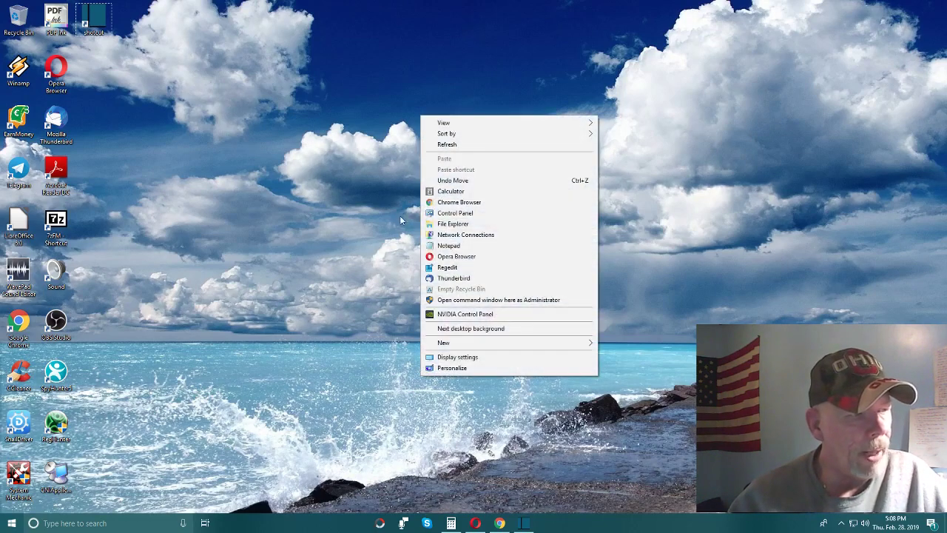
{"action": "left_click", "coordinate": [448, 221]}
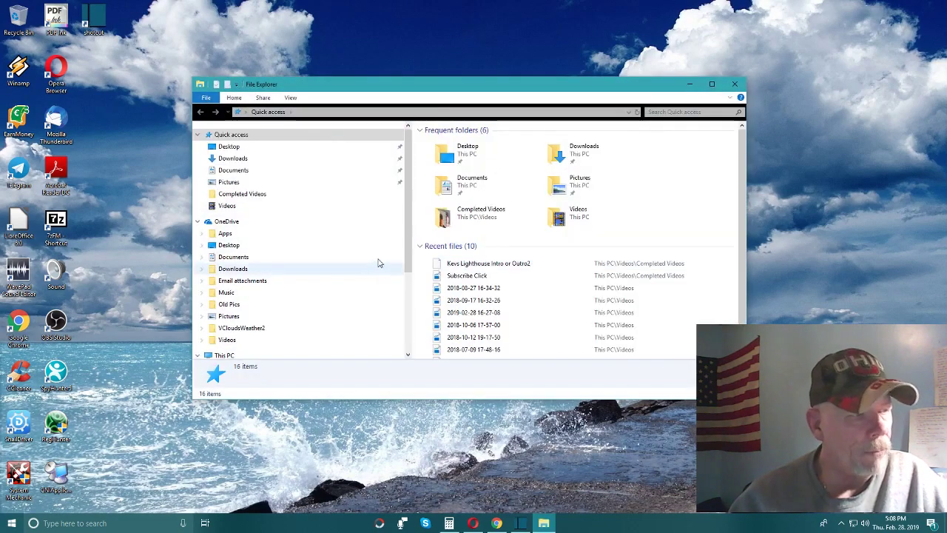
{"action": "left_click", "coordinate": [222, 342]}
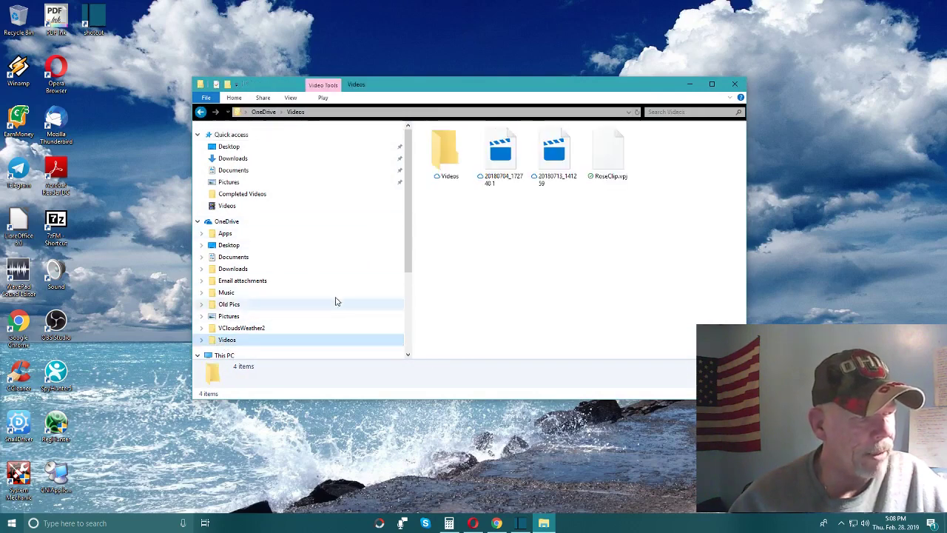
{"action": "scroll", "coordinate": [405, 199], "scroll_direction": "down", "scroll_amount": 4}
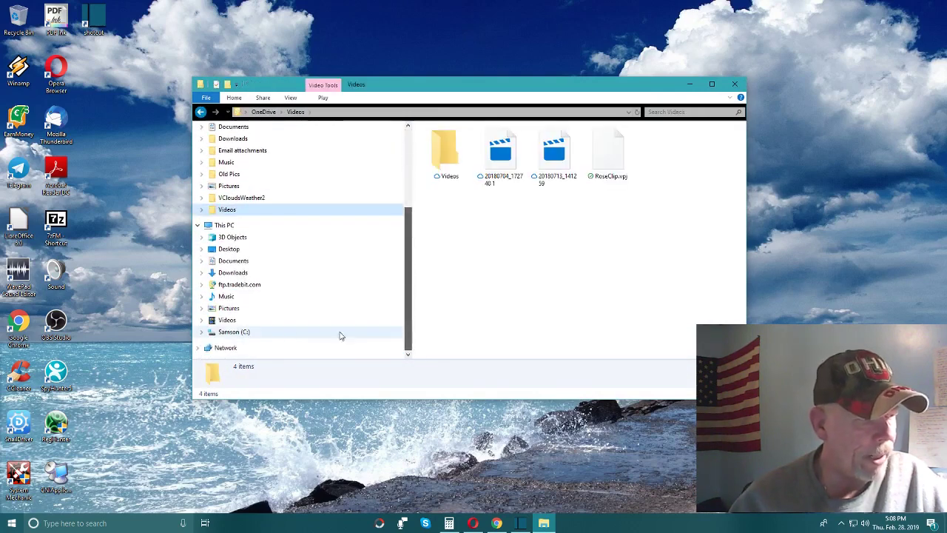
{"action": "left_click", "coordinate": [225, 321]}
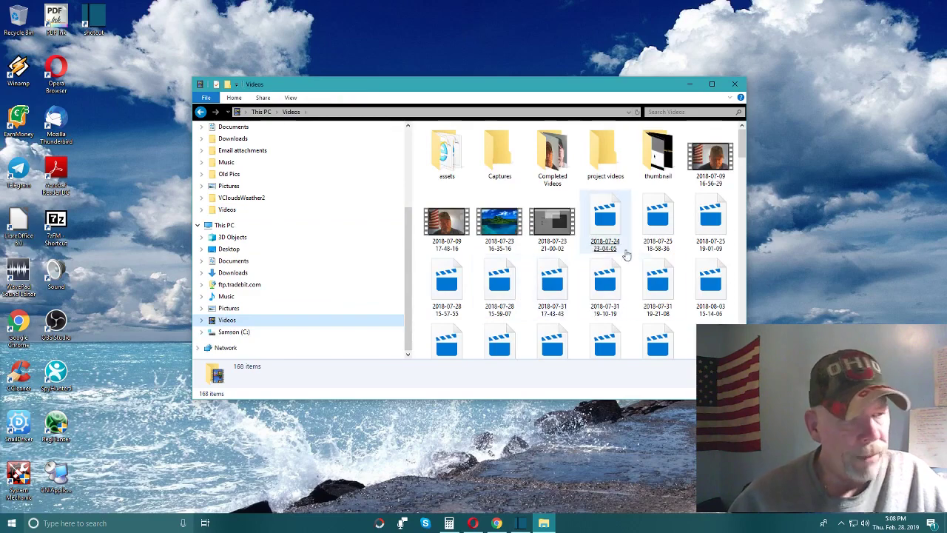
Step: Look through the video files down to the STOP WASTING YOUR TIME clip, show its details, and close File Explorer
{"action": "left_click", "coordinate": [691, 273]}
{"action": "scroll", "coordinate": [679, 268], "scroll_direction": "down", "scroll_amount": 6}
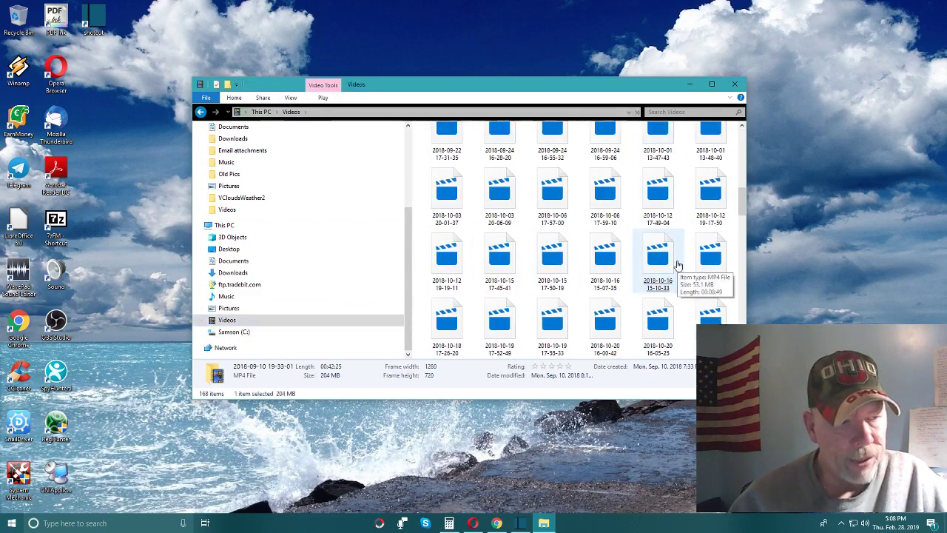
{"action": "left_click", "coordinate": [678, 266]}
{"action": "scroll", "coordinate": [678, 266], "scroll_direction": "down", "scroll_amount": 6}
{"action": "scroll", "coordinate": [676, 265], "scroll_direction": "down", "scroll_amount": 3}
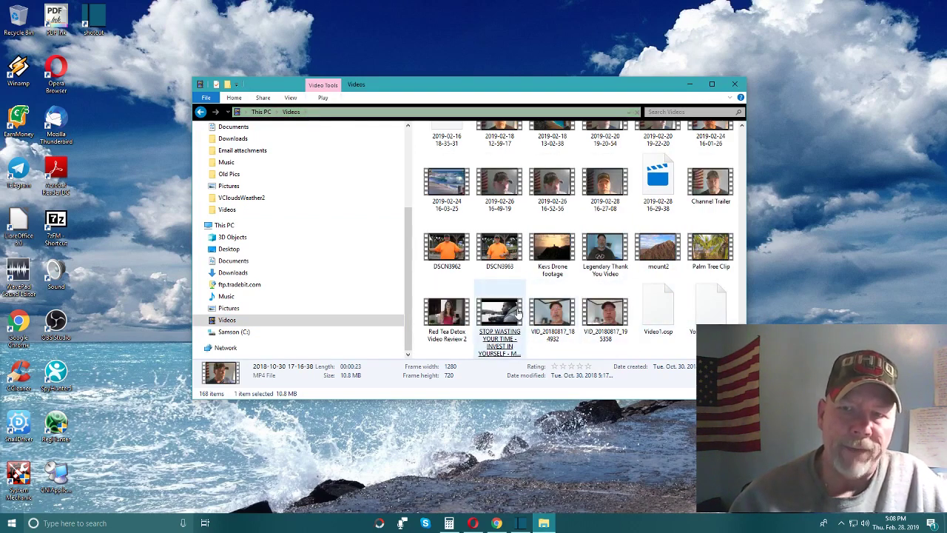
{"action": "left_click", "coordinate": [497, 314]}
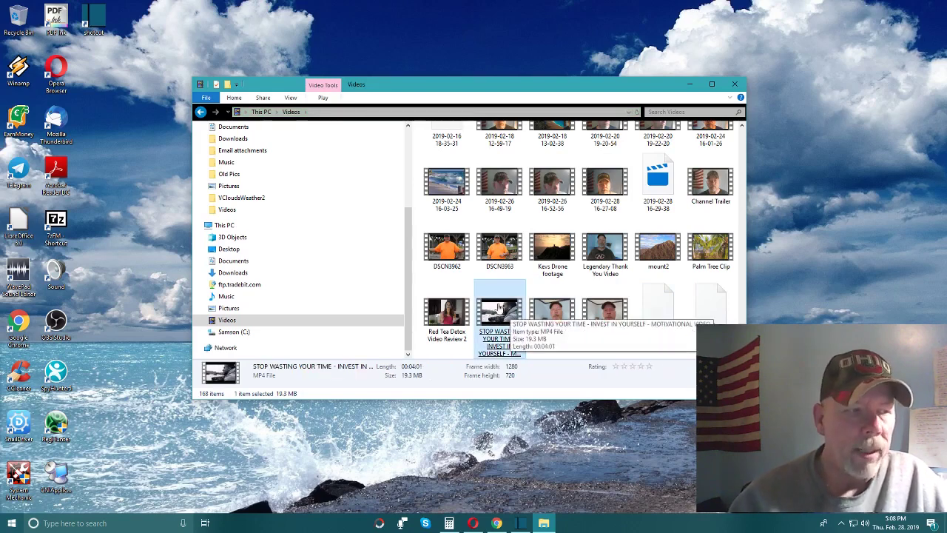
{"action": "left_click", "coordinate": [728, 83]}
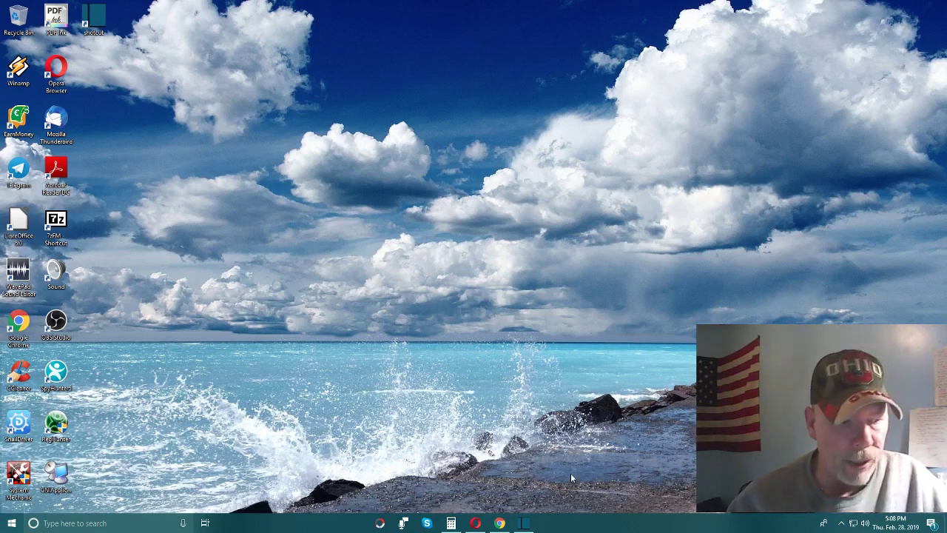
Step: Return to Shotcut and show the file name and mp4 type settings for the timeline export, without exporting
{"action": "left_click", "coordinate": [524, 523]}
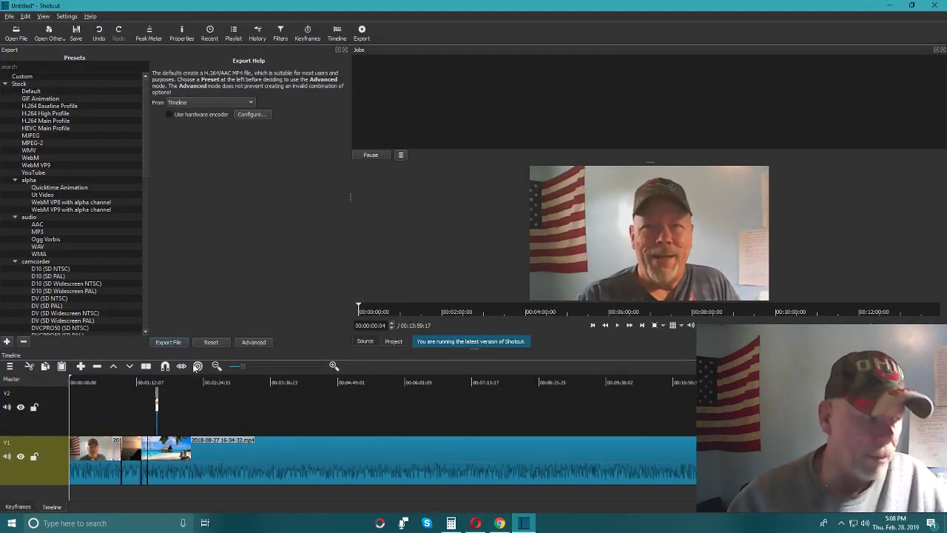
{"action": "left_click", "coordinate": [168, 341]}
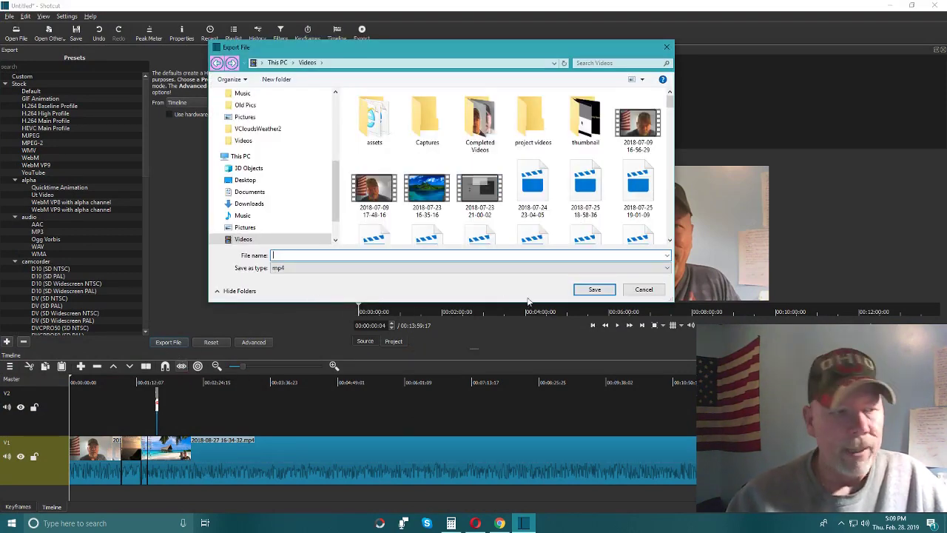
{"action": "left_click", "coordinate": [644, 289]}
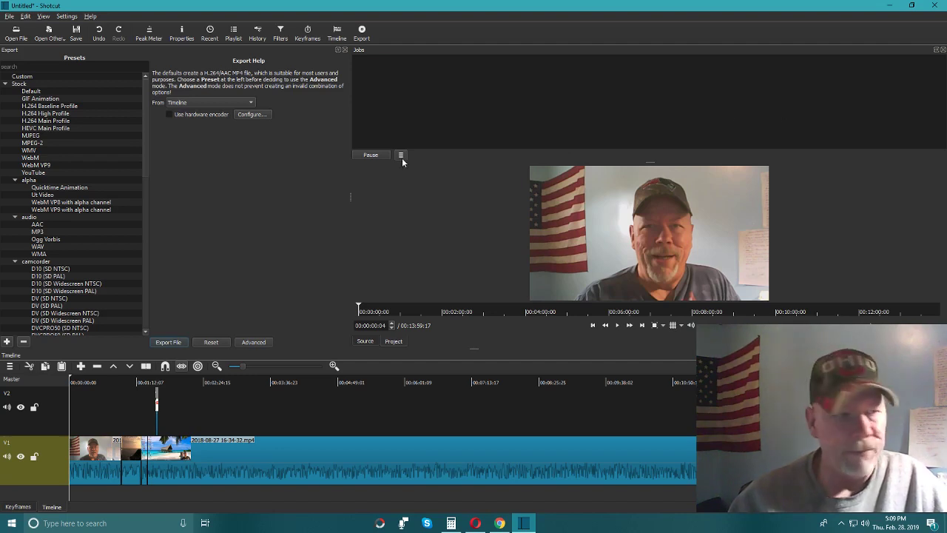
Step: Close Shotcut without saving the project changes and switch to the Shotcut tutorials page in the Opera browser
{"action": "left_click", "coordinate": [935, 5]}
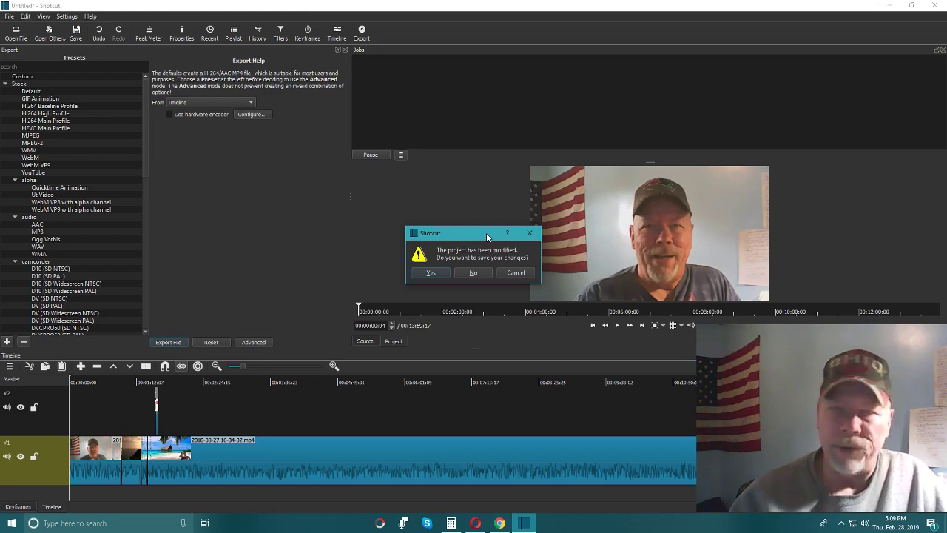
{"action": "left_click", "coordinate": [473, 272]}
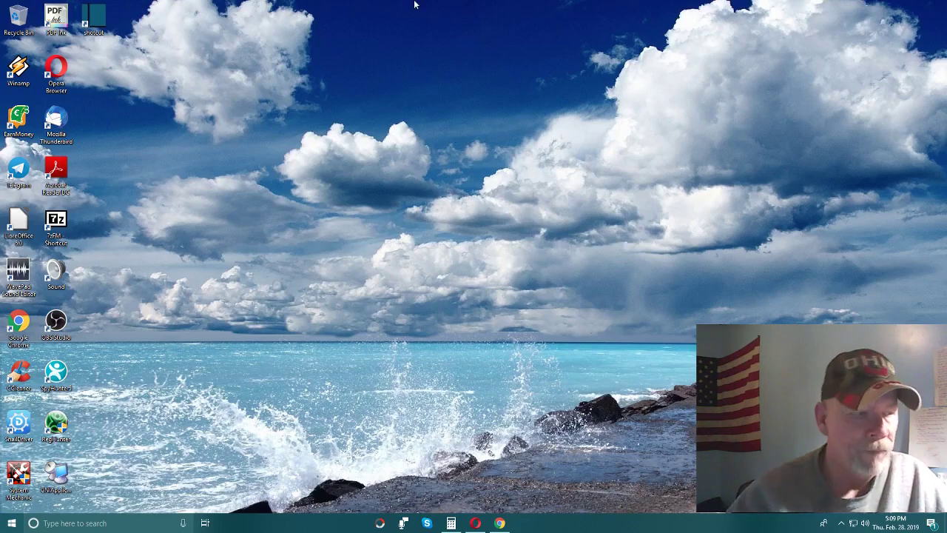
{"action": "left_click", "coordinate": [477, 523]}
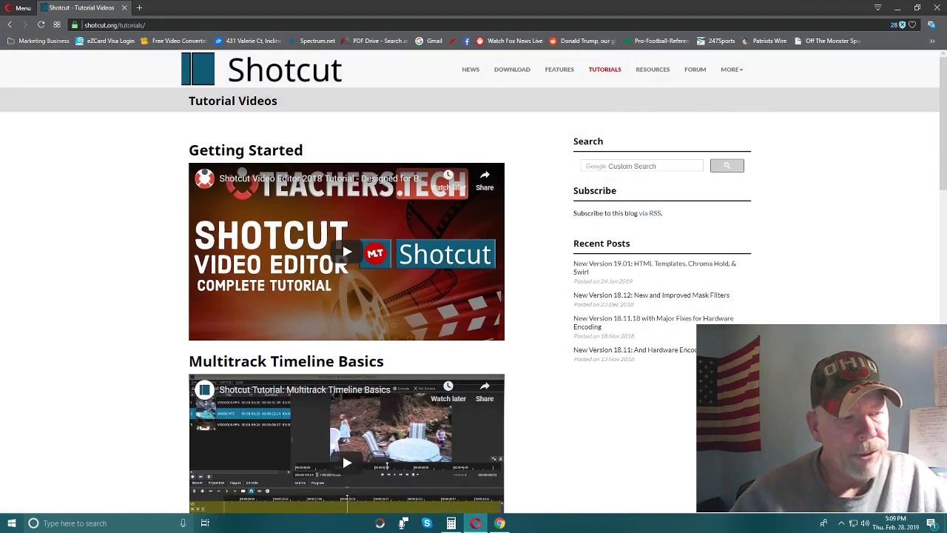